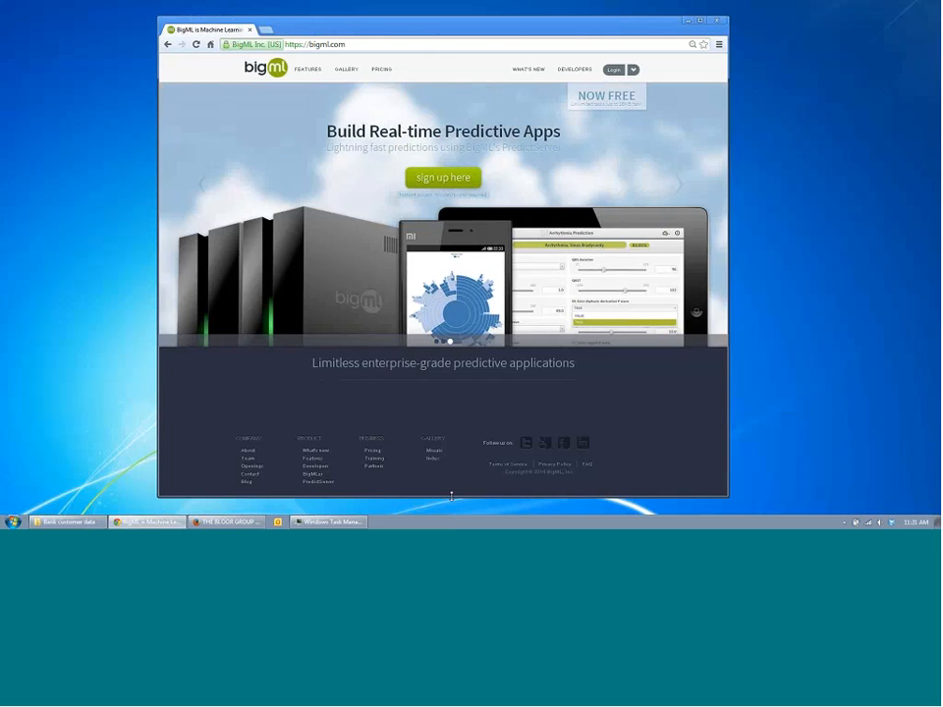
Step: Close the Windows Task Manager window and log in to BigML with the already filled-in account credentials
right_click(359, 521)
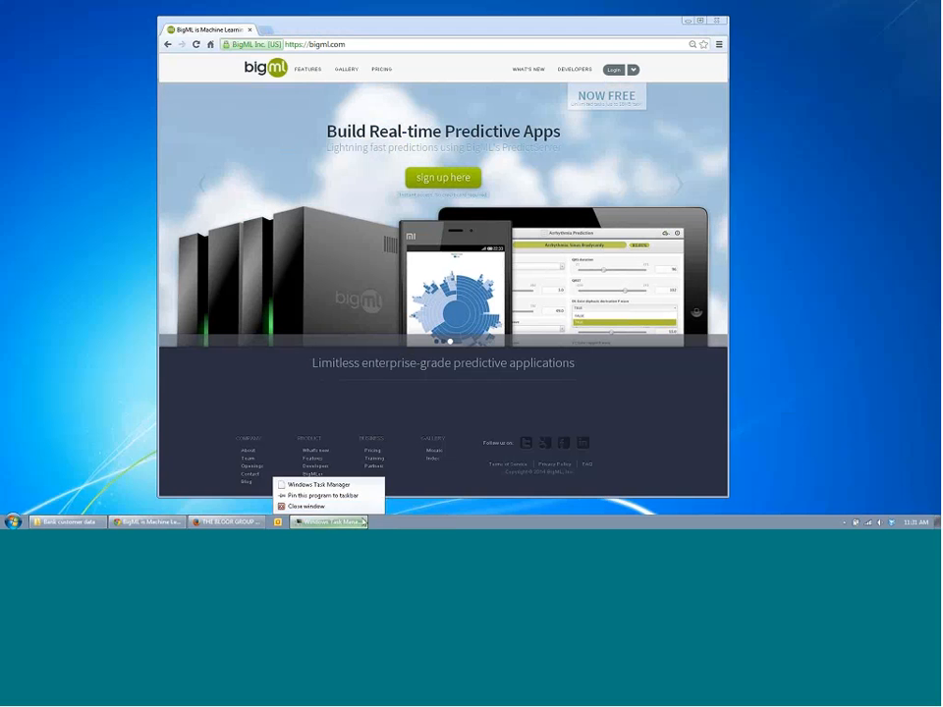
left_click(368, 510)
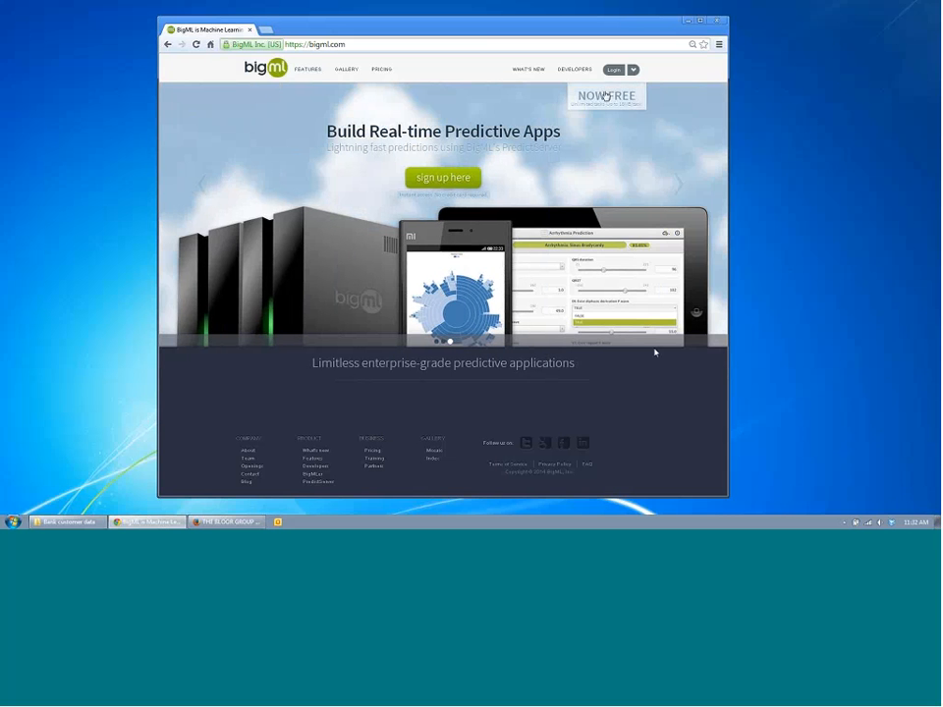
left_click(615, 70)
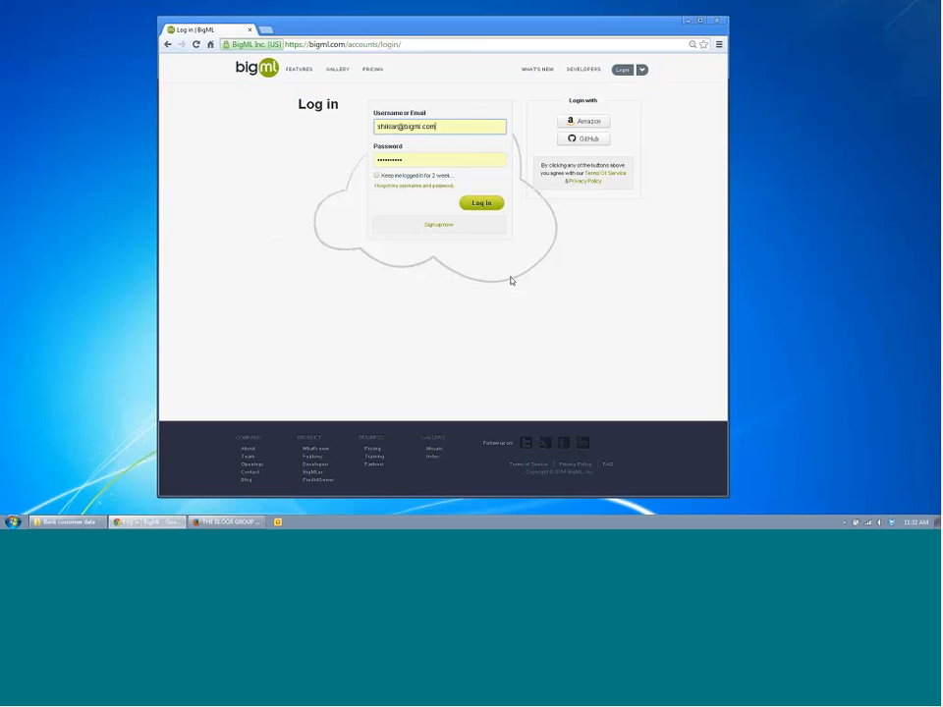
left_click(481, 204)
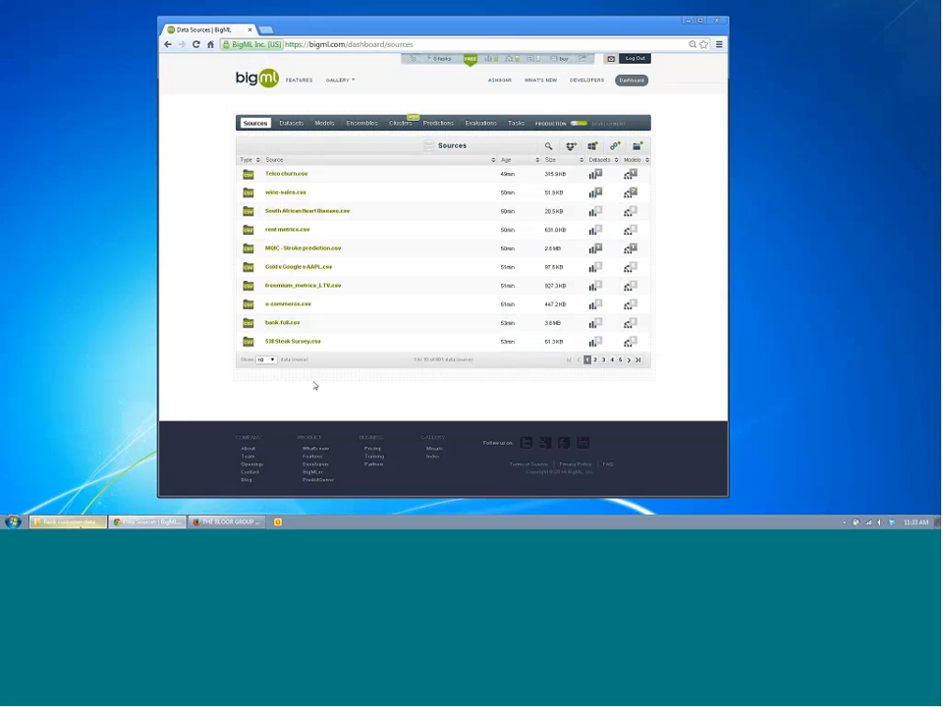
Step: Arrange the Bank customer data folder beside the browser and upload current customers.csv from it as a new BigML source
left_click(80, 526)
left_click_drag(484, 99, 636, 99)
left_click_drag(600, 24, 567, 27)
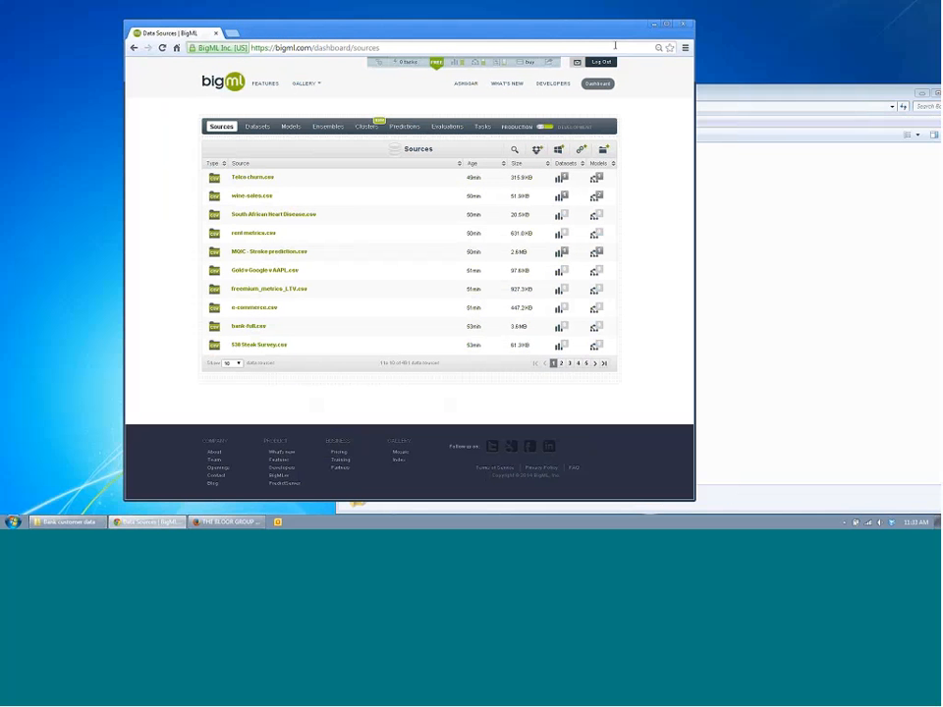
left_click(735, 101)
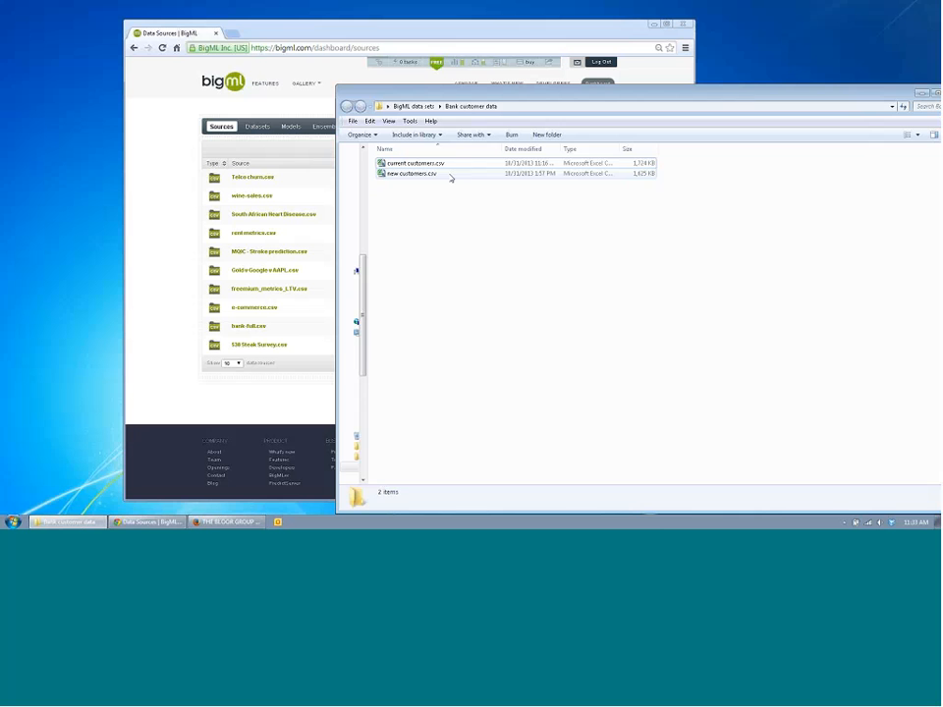
left_click_drag(414, 163, 296, 195)
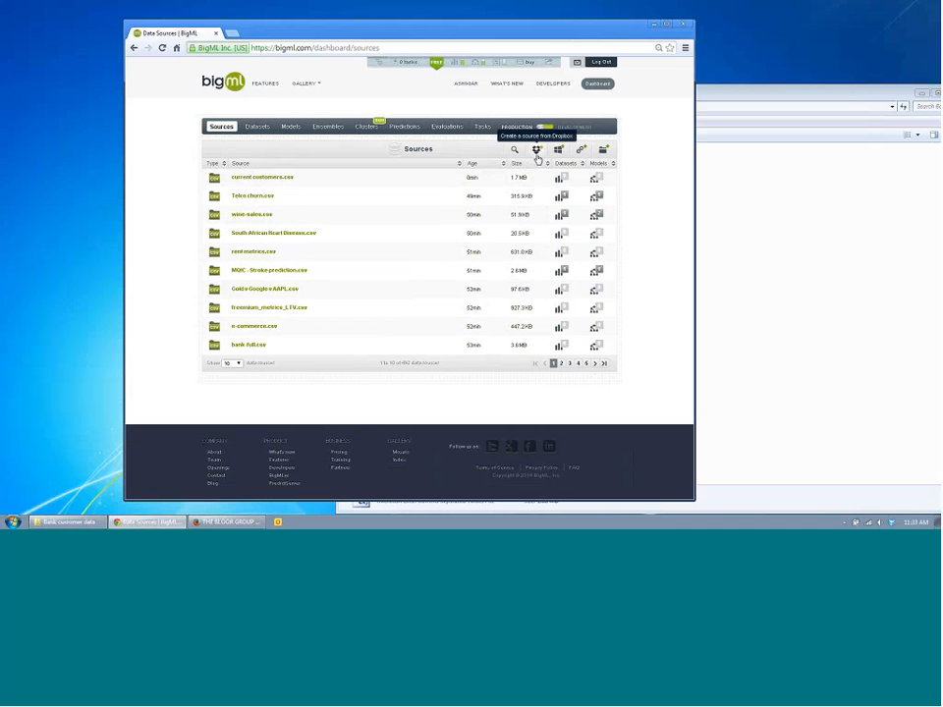
Step: Look at the dialogs for creating a source from Dropbox and from a URL, cancelling each one
left_click(538, 151)
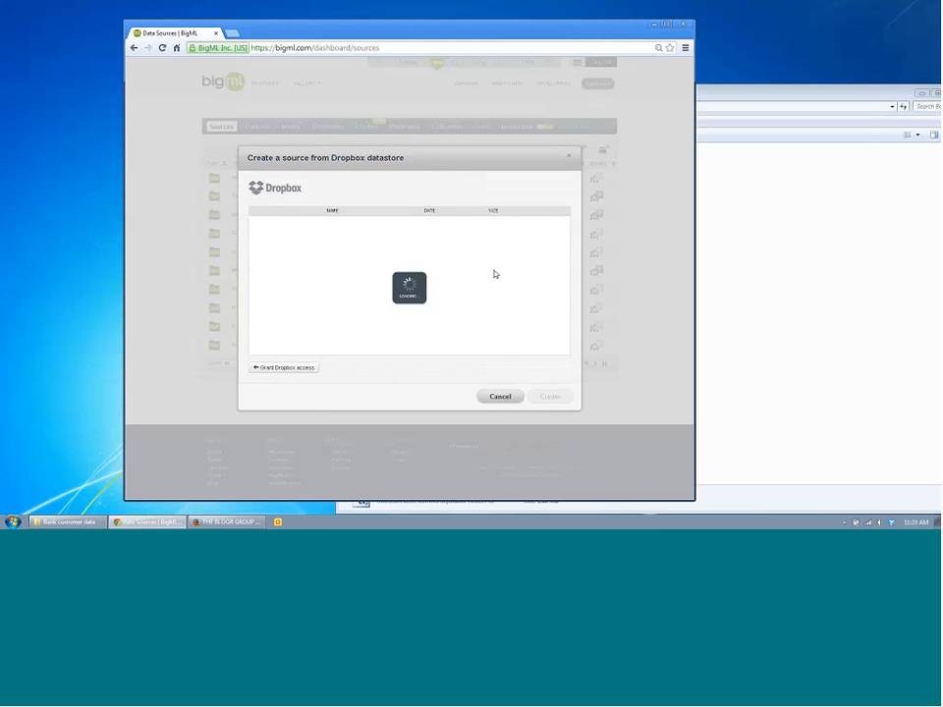
scroll(329, 228, "down", 1)
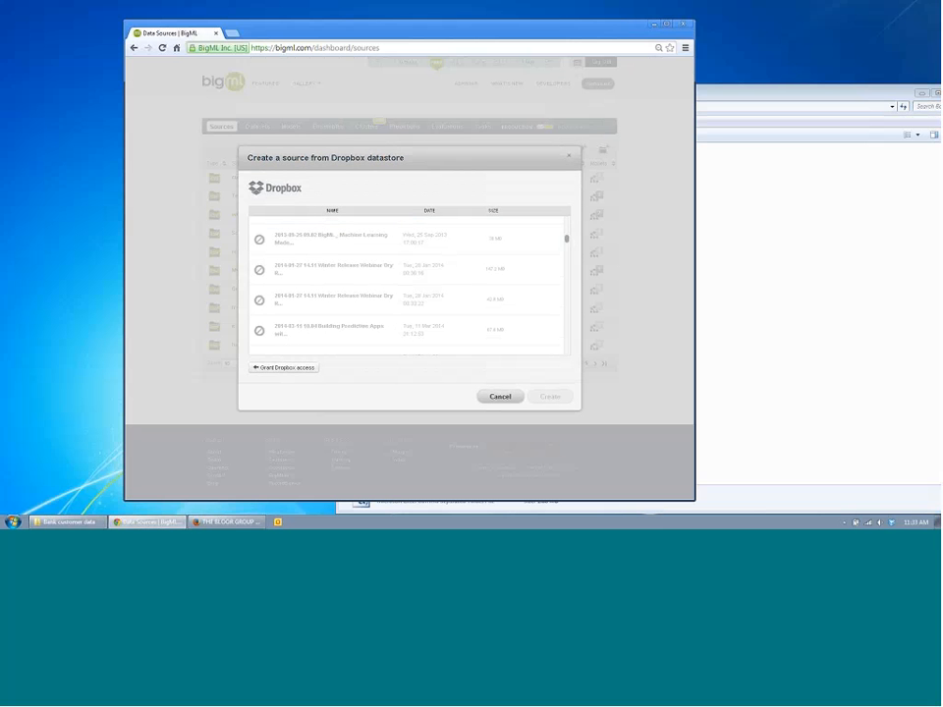
left_click(500, 397)
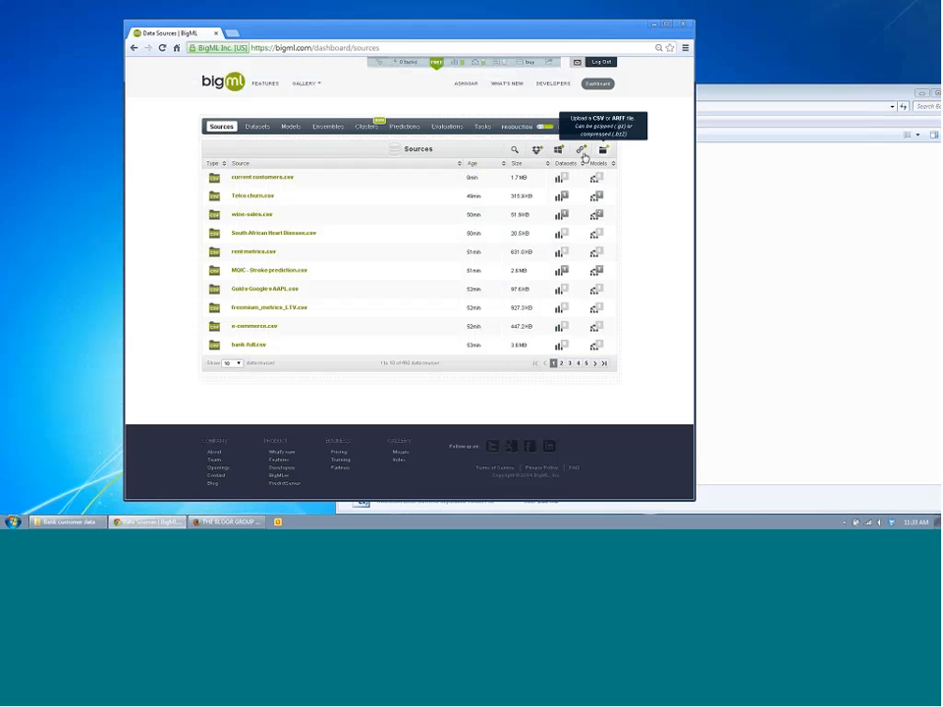
left_click(581, 151)
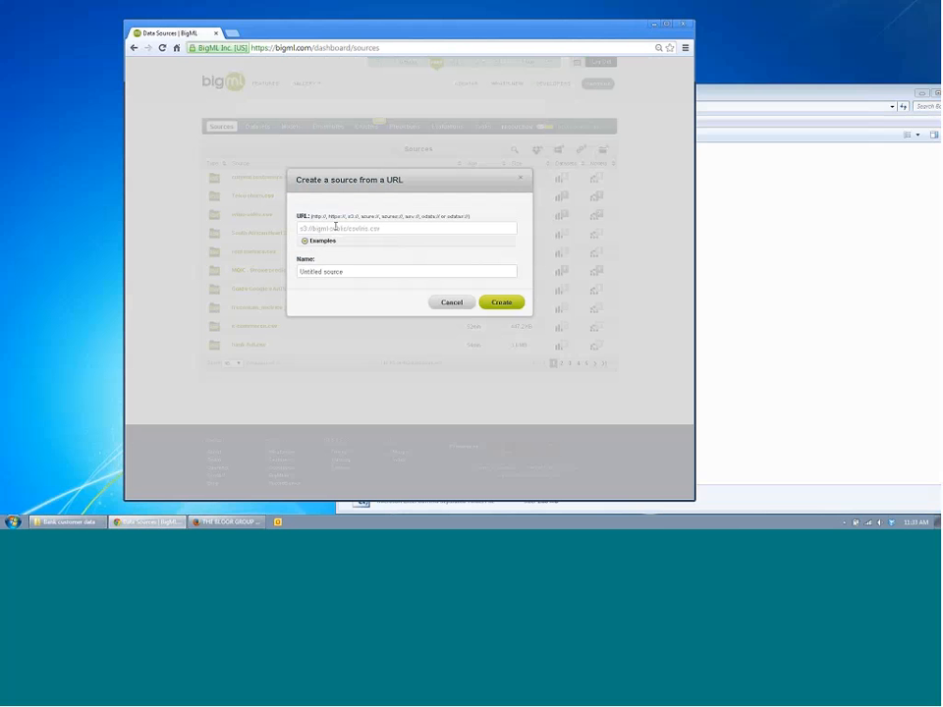
left_click(452, 303)
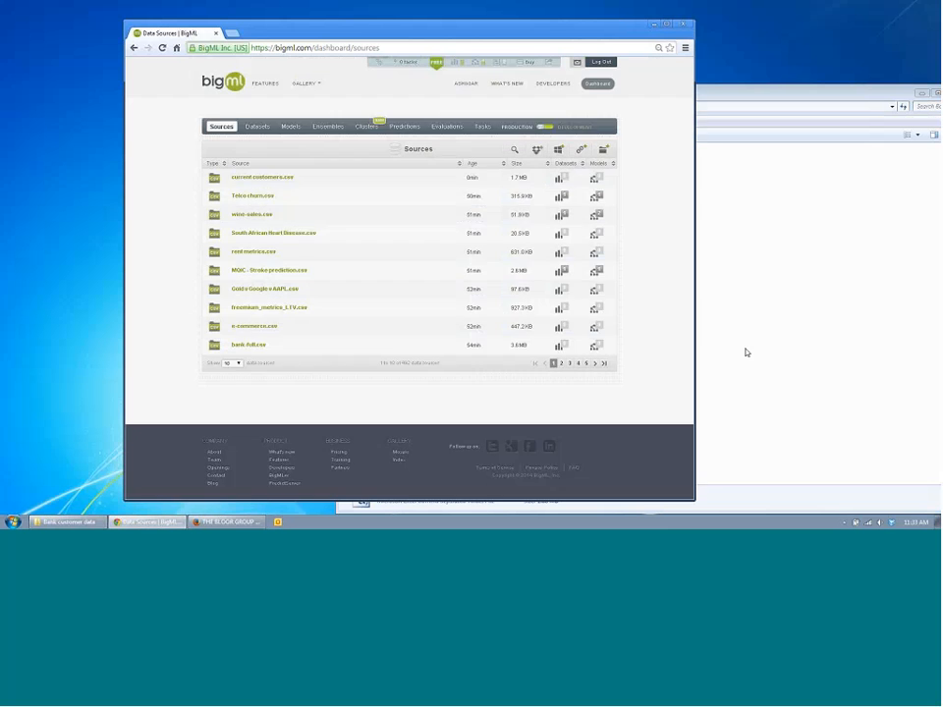
Step: Open current customers.csv from the Bank customer data folder in Excel and enlarge the workbook window
left_click(786, 355)
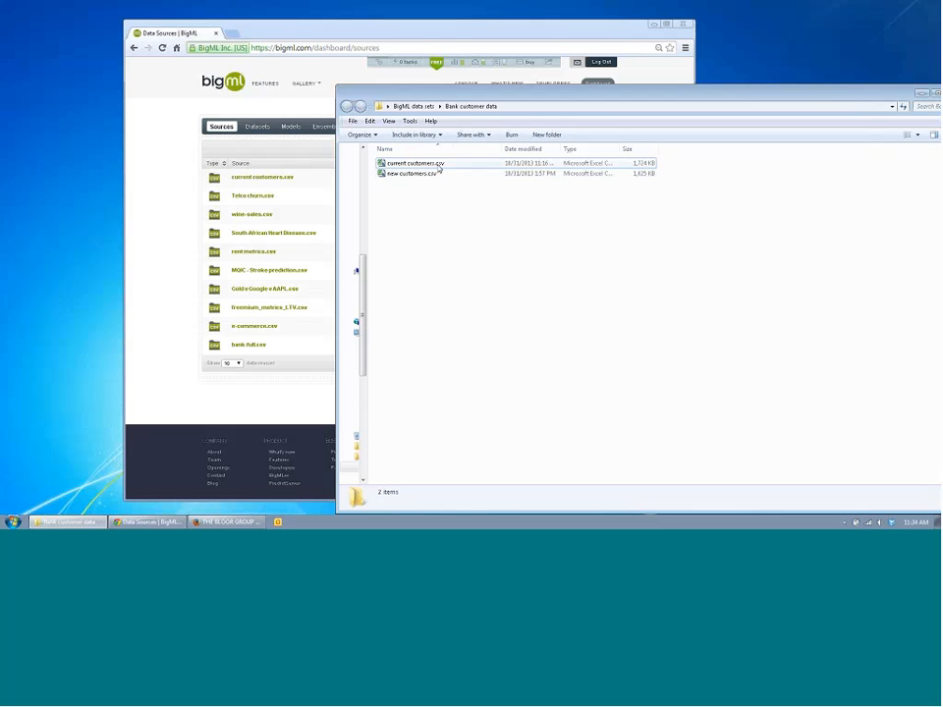
double_click(438, 166)
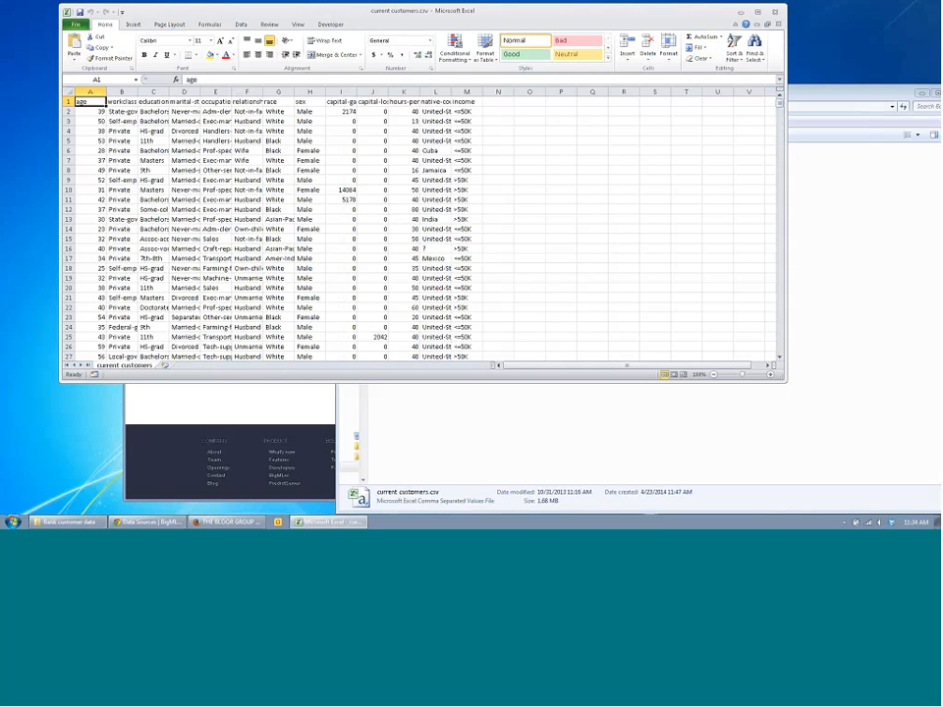
left_click_drag(781, 376, 806, 420)
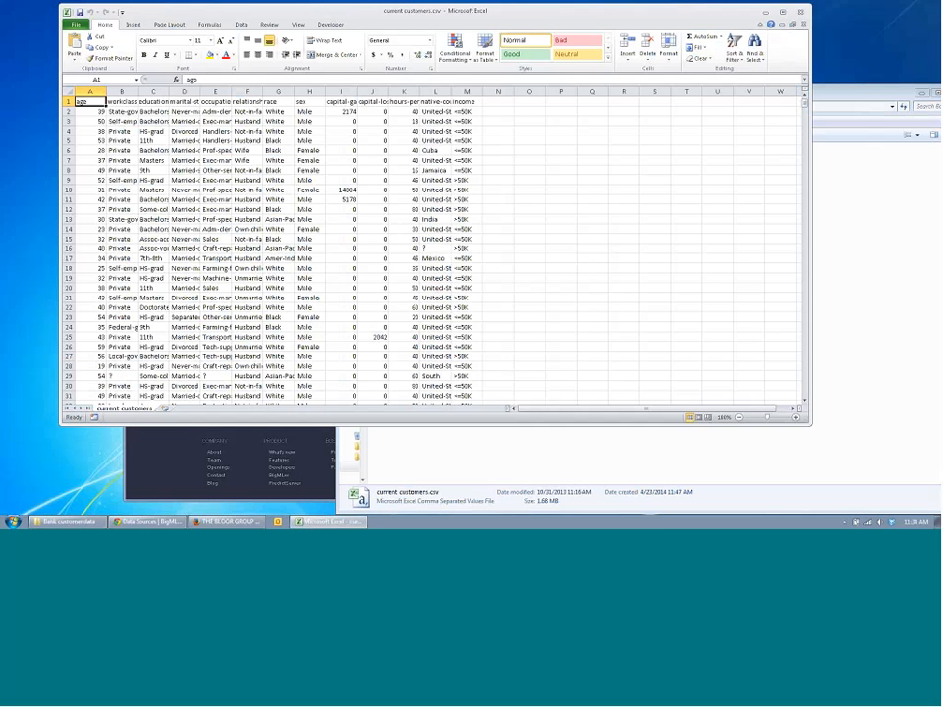
Step: Go through the column headers in row 1 one by one, from workclass to income
left_click(121, 101)
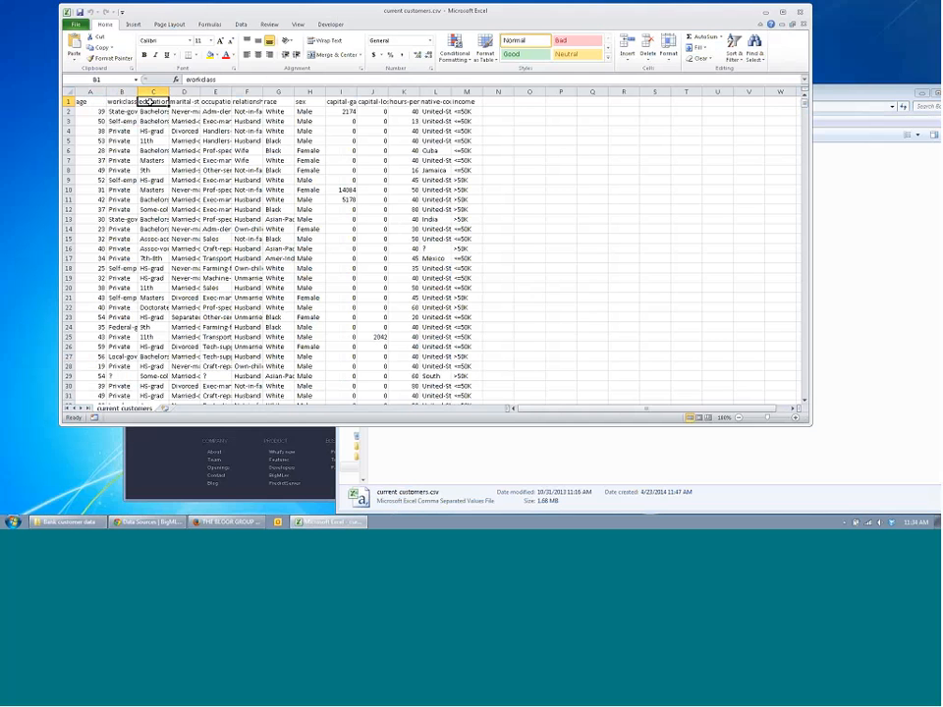
key("Right")
key("Right")
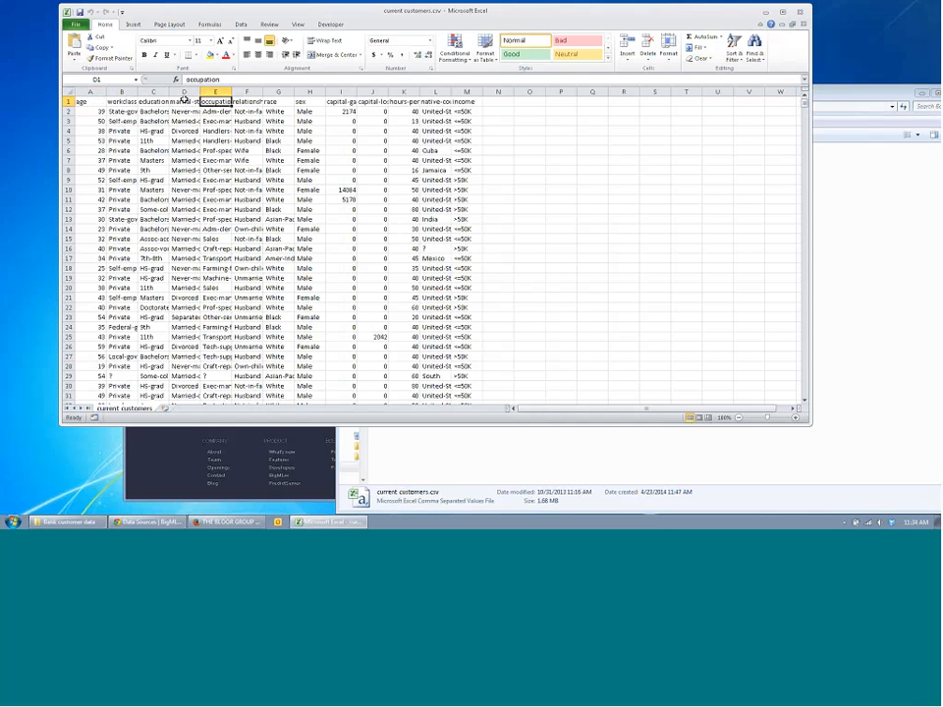
key("Right")
key("Right")
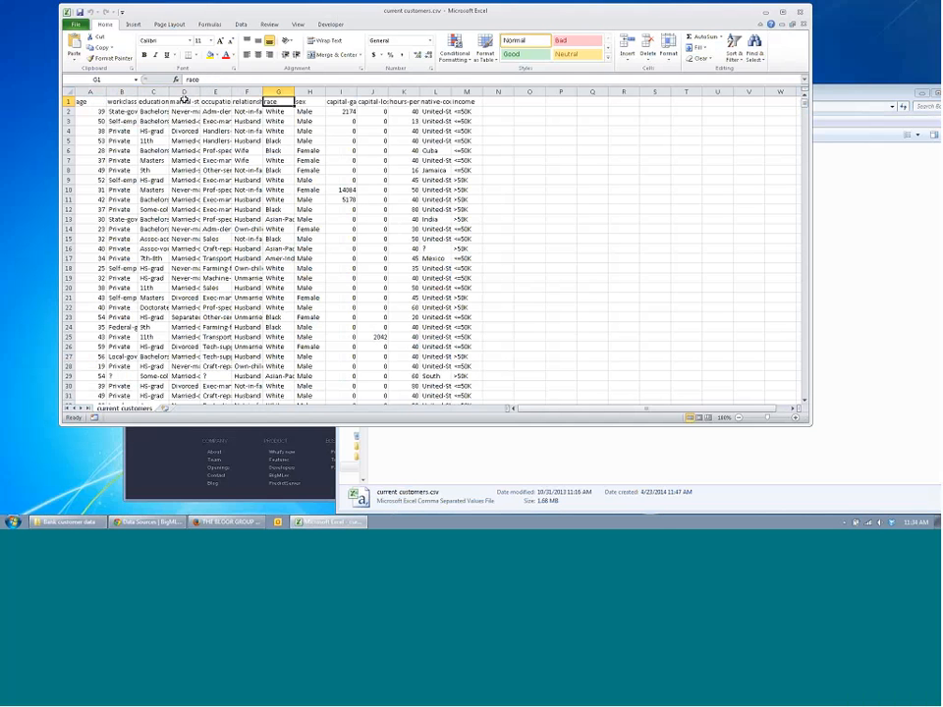
key("Right")
key("Right")
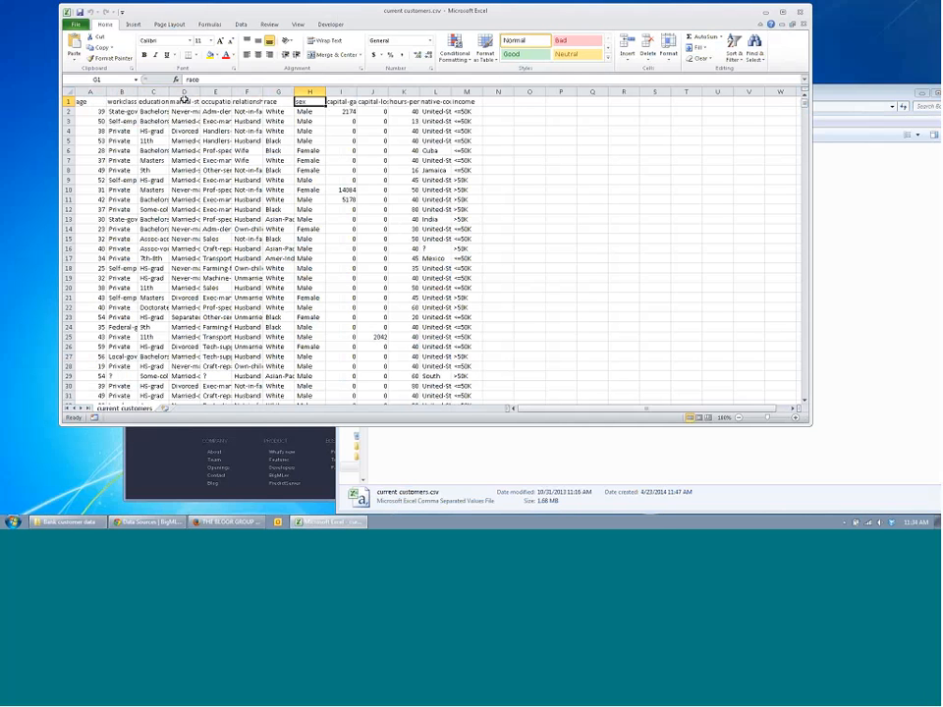
key("Right")
key("Right")
key("Right")
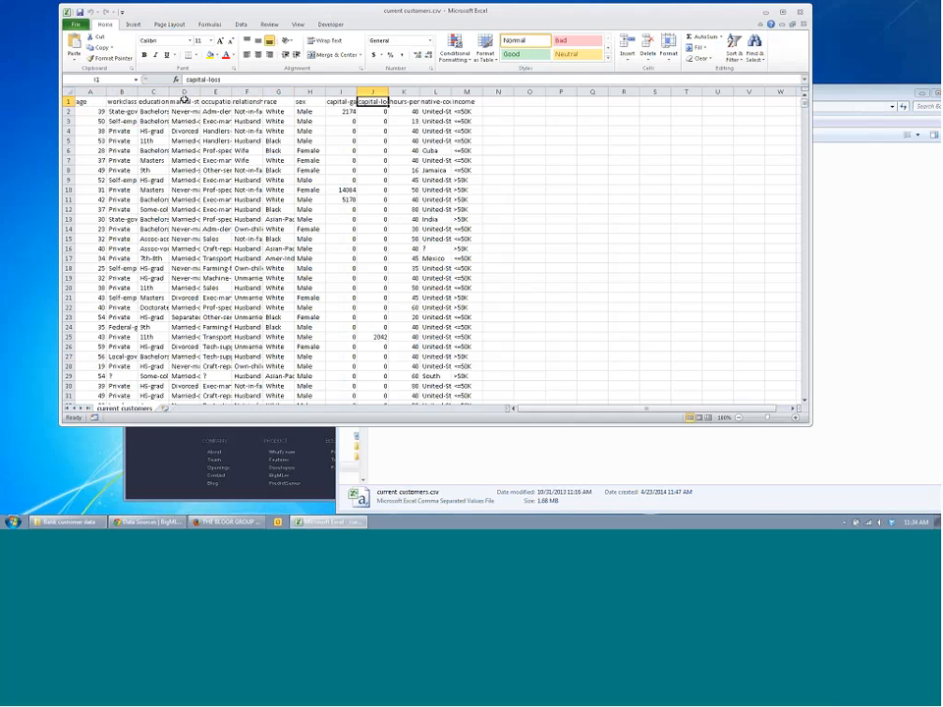
key("Right")
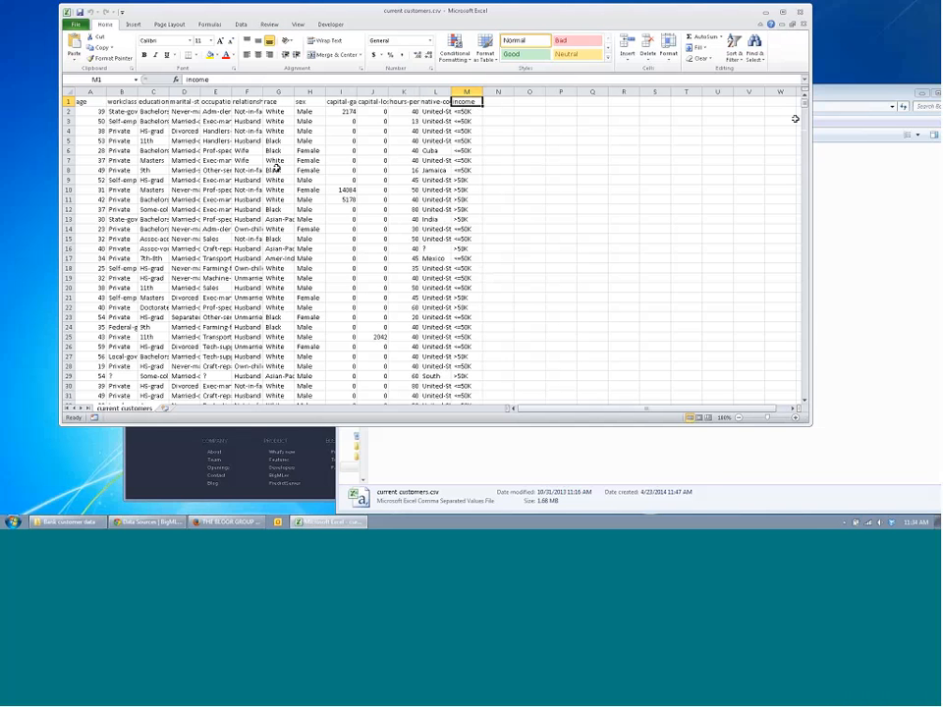
Step: Check how far the customer rows extend, return to row 1, and close the workbook
left_click_drag(804, 111, 800, 268)
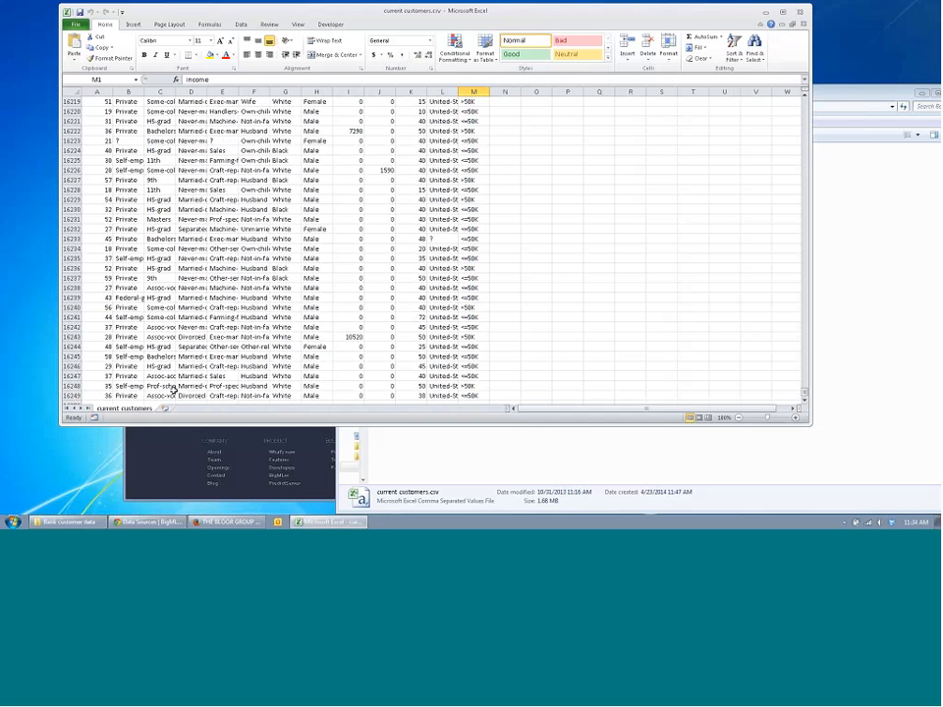
left_click_drag(805, 392, 804, 133)
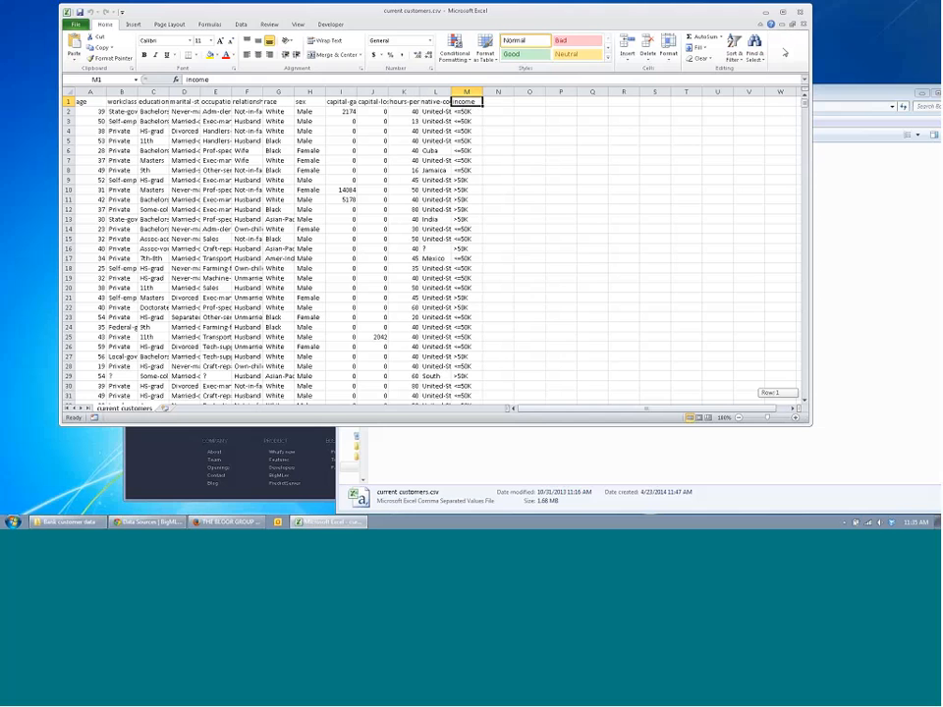
left_click(801, 11)
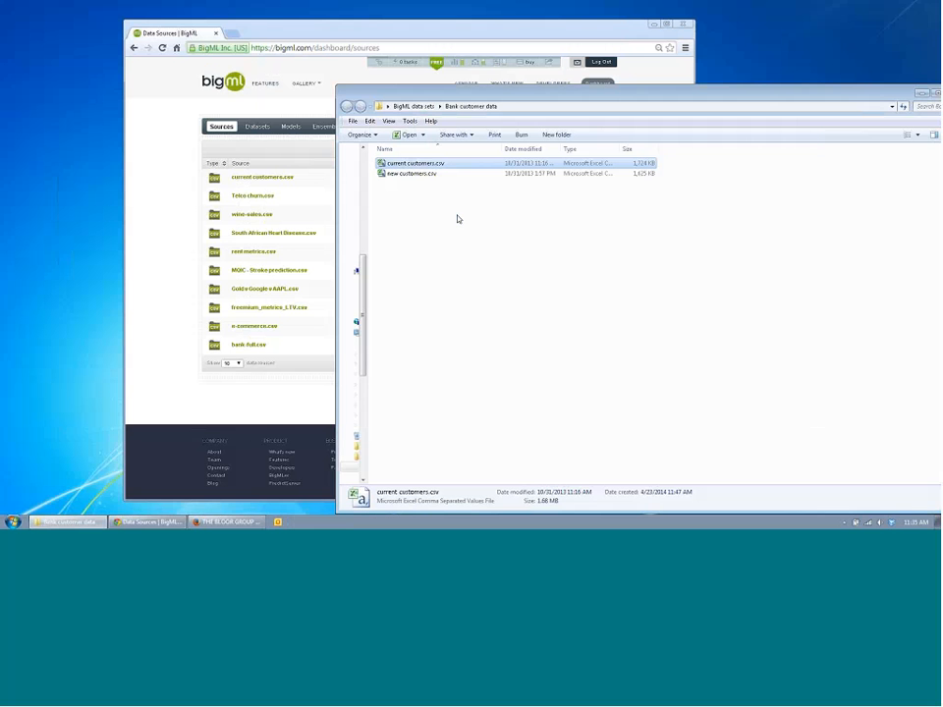
Step: Switch back to BigML, open the current customers.csv source, and show 100 fields per page to view its fields and instances
left_click(145, 248)
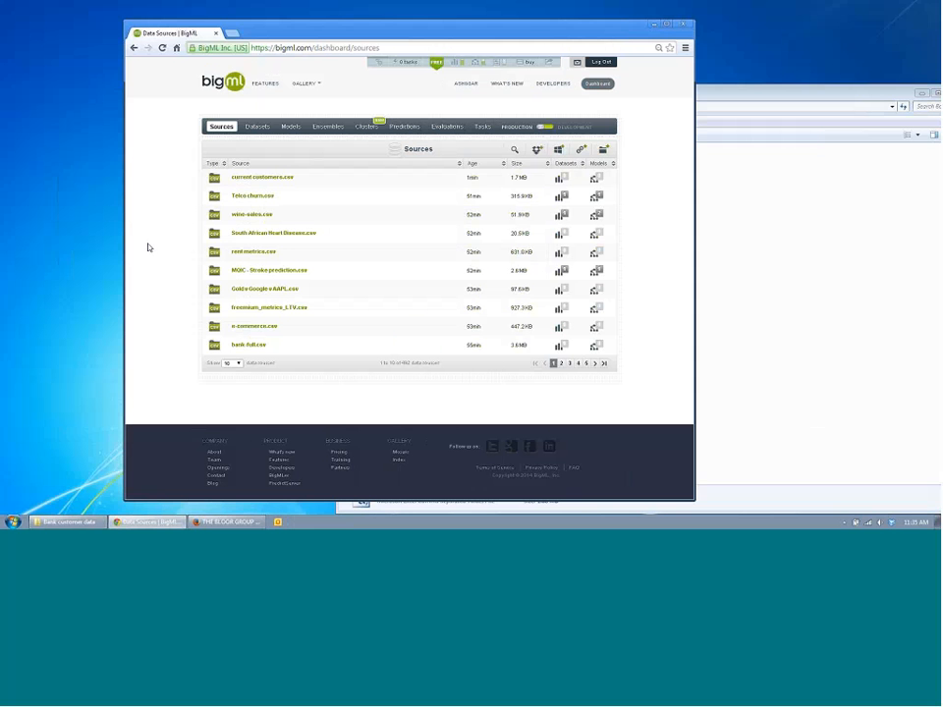
left_click(263, 182)
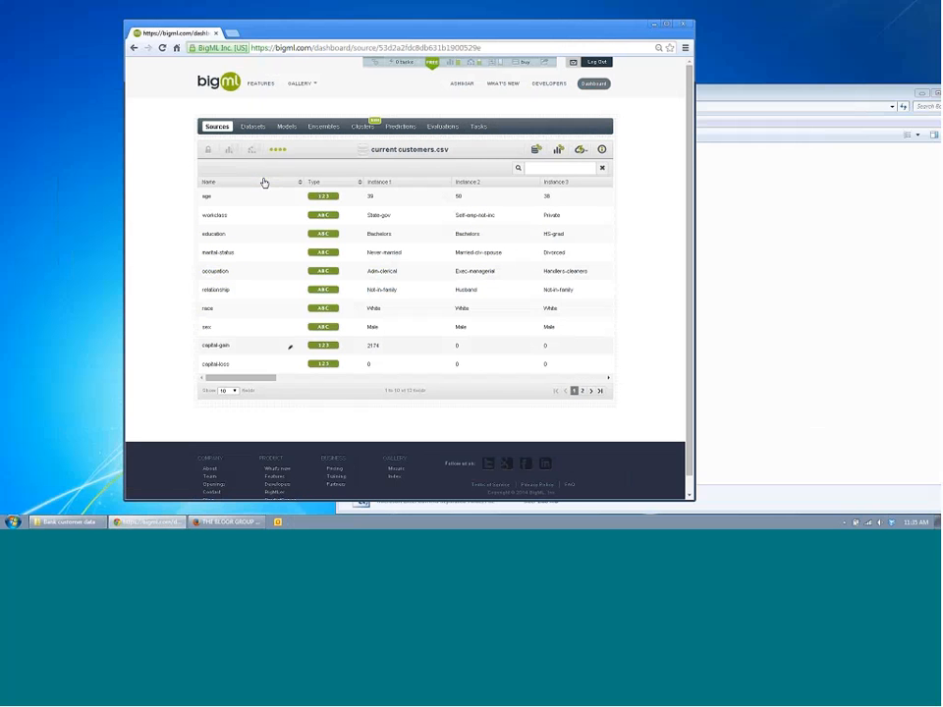
left_click(226, 391)
left_click(227, 419)
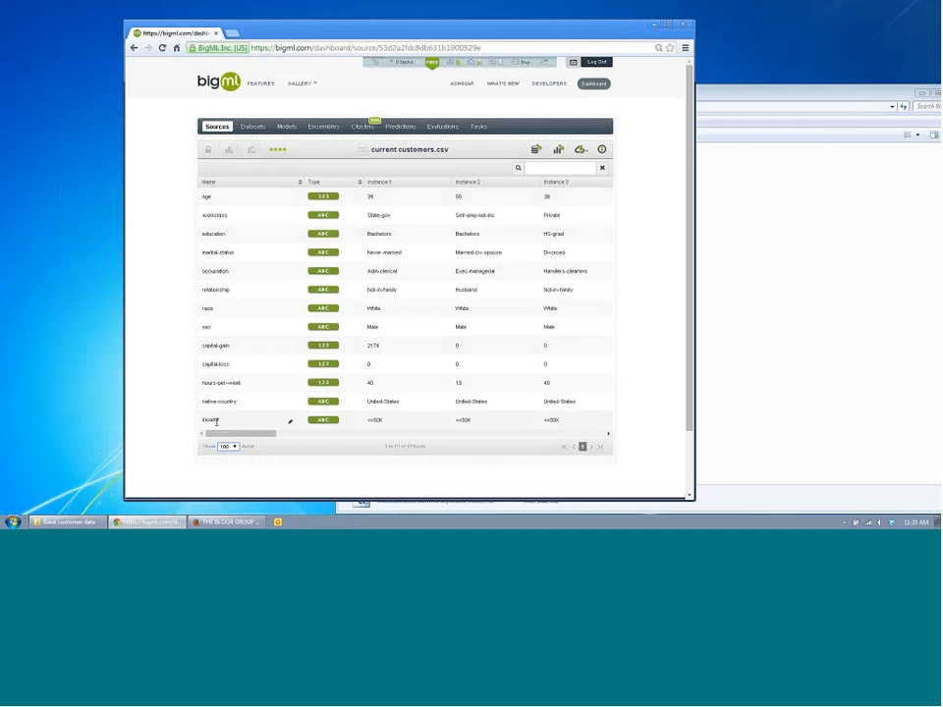
left_click_drag(269, 434, 250, 449)
Step: Examine the source configuration options and the field types available for age, leaving the configuration without changes
left_click(536, 150)
scroll(649, 266, "down", 1)
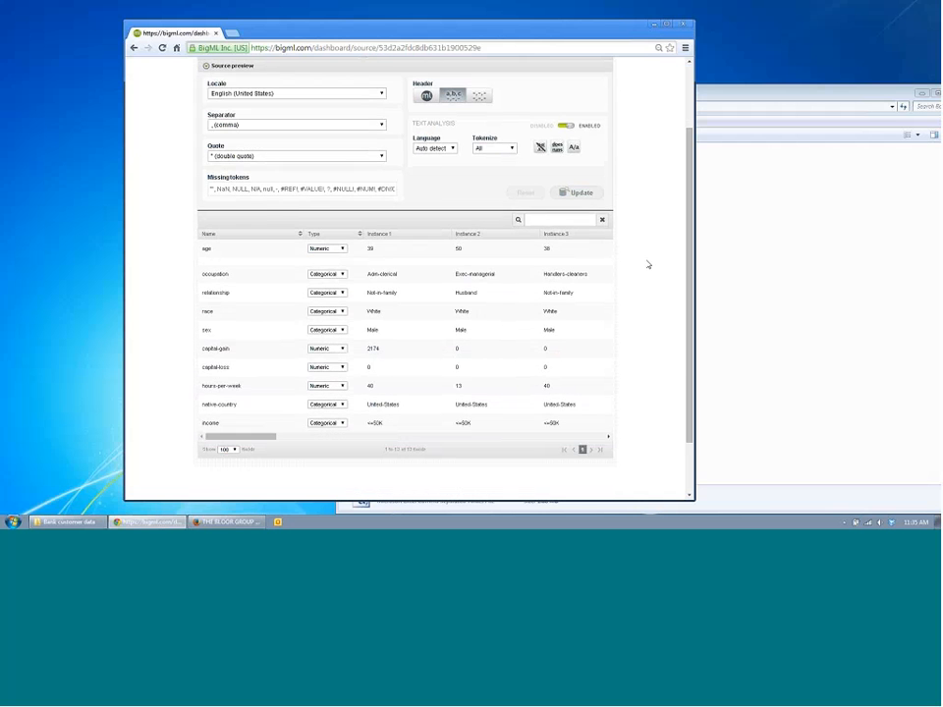
scroll(648, 265, "down", 1)
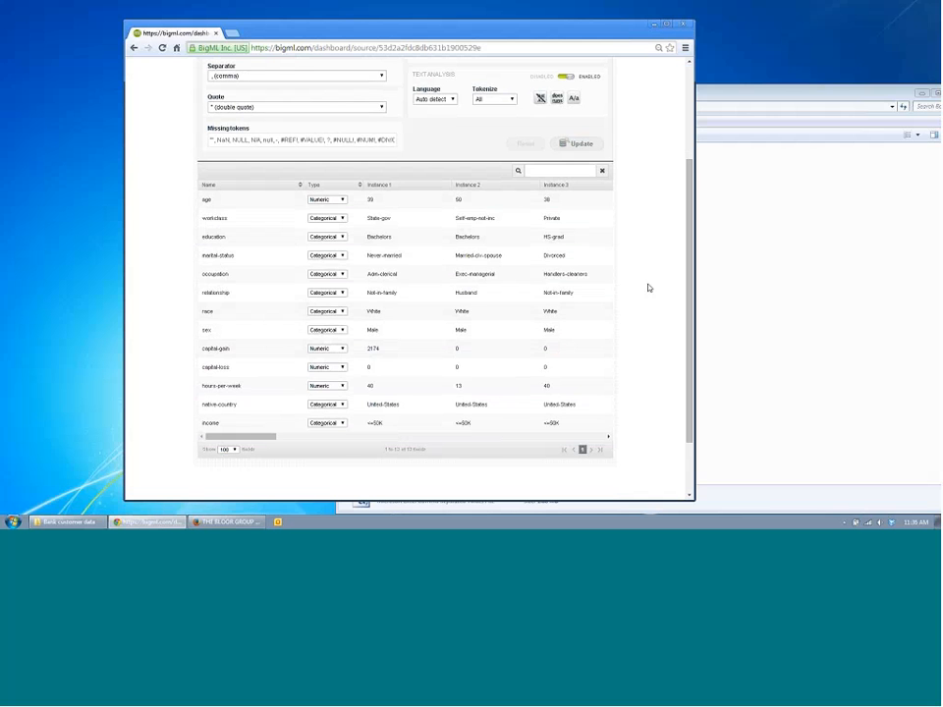
scroll(649, 288, "up", 1)
left_click(340, 251)
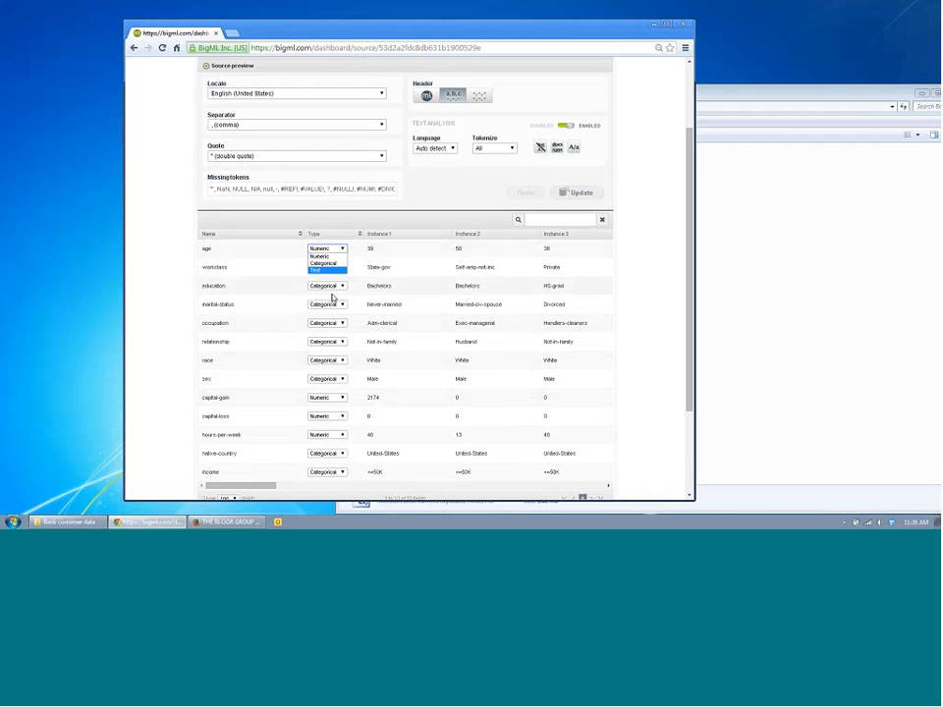
left_click(333, 251)
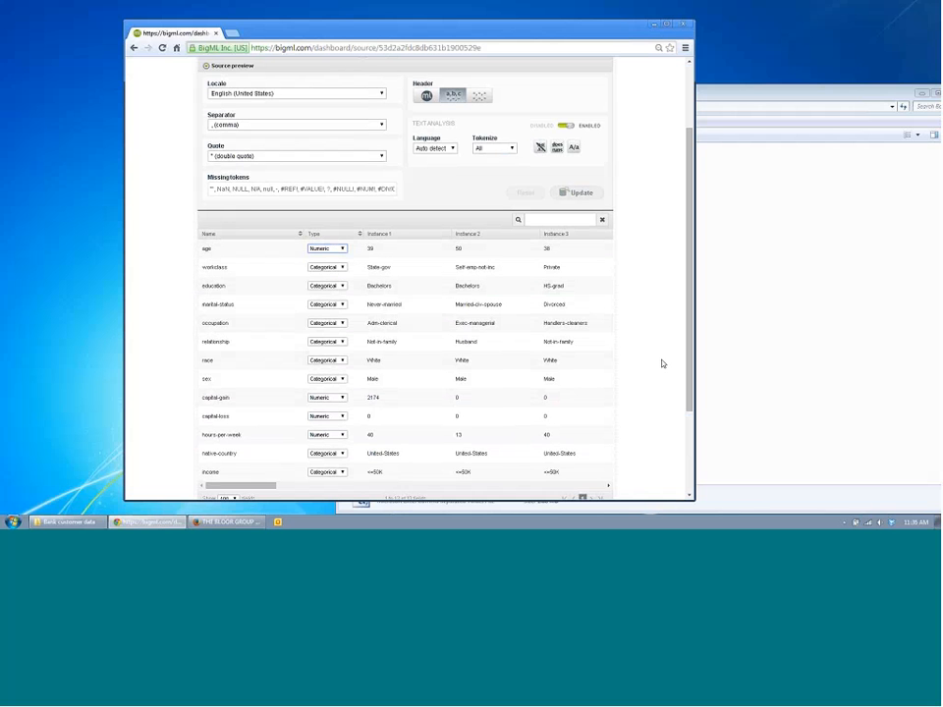
scroll(662, 363, "up", 1)
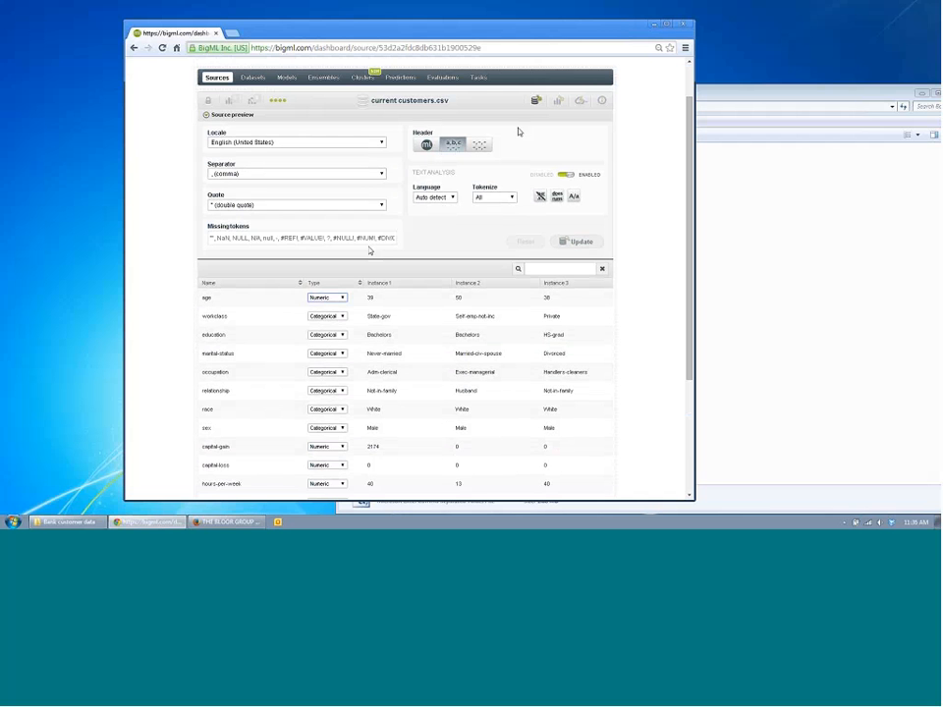
left_click(536, 100)
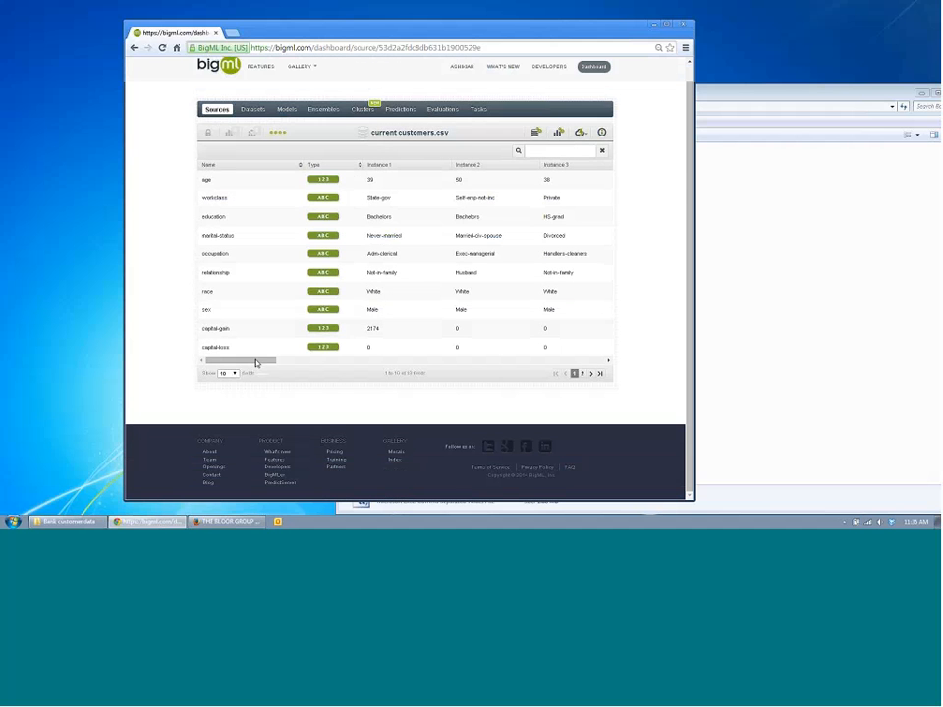
Step: Create a dataset from 100% of the current customers.csv source, keeping the suggested dataset name
left_click(561, 135)
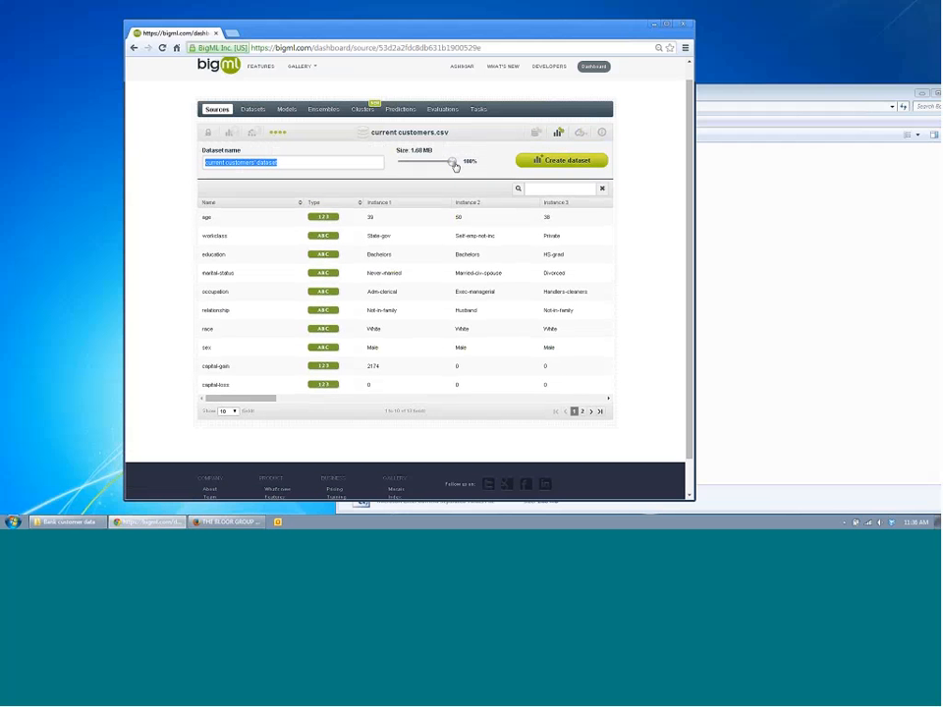
left_click(551, 163)
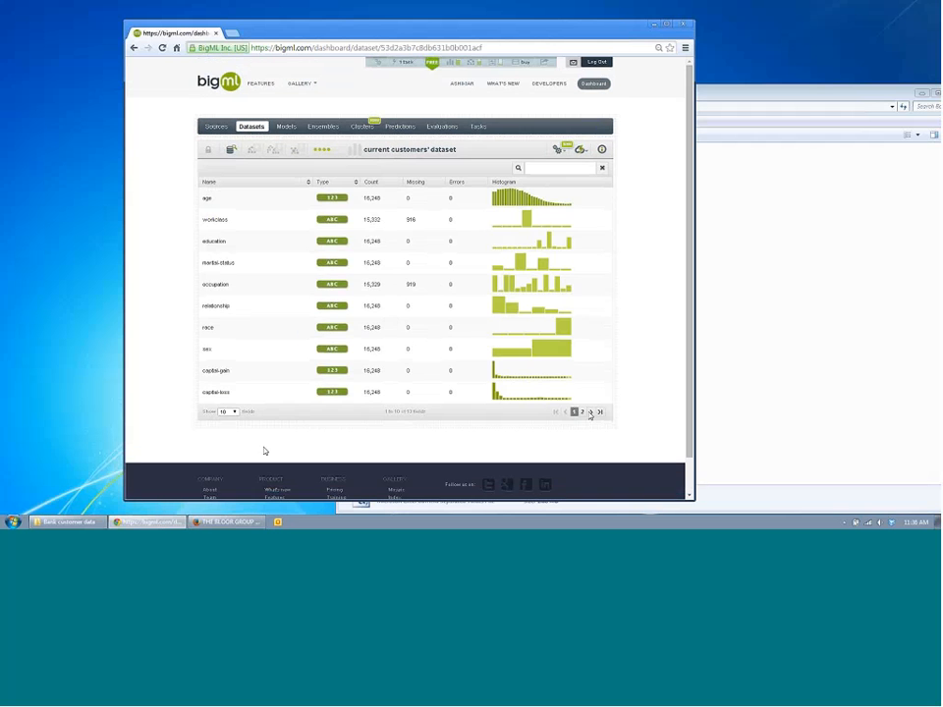
Step: Show 25 fields per page in the current customers' dataset and examine the field histograms, missing counts and age statistics
left_click(226, 413)
left_click(225, 431)
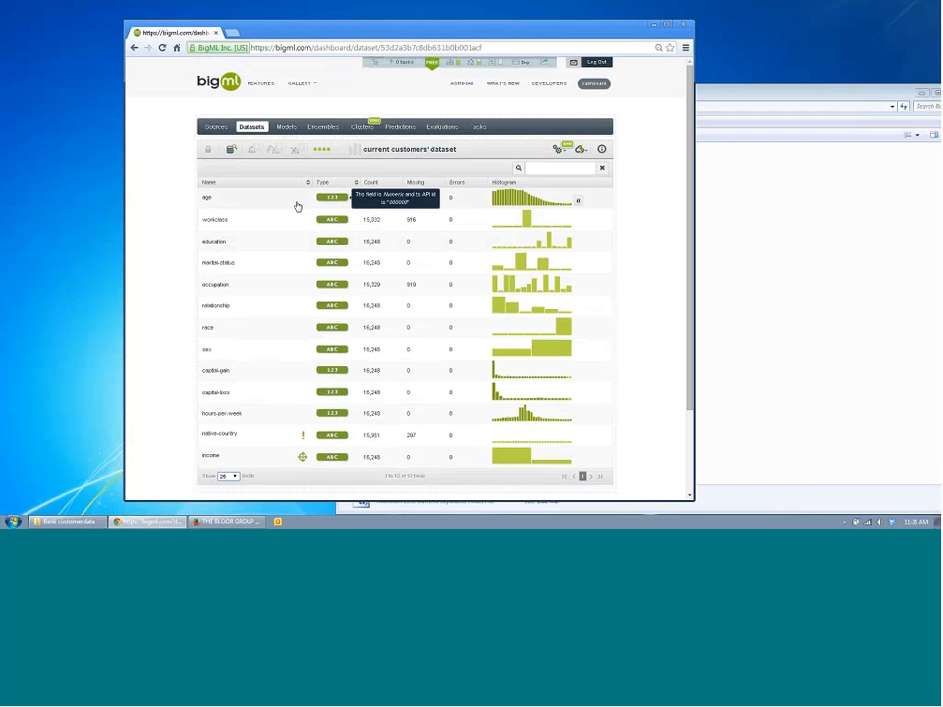
mouse_move(501, 203)
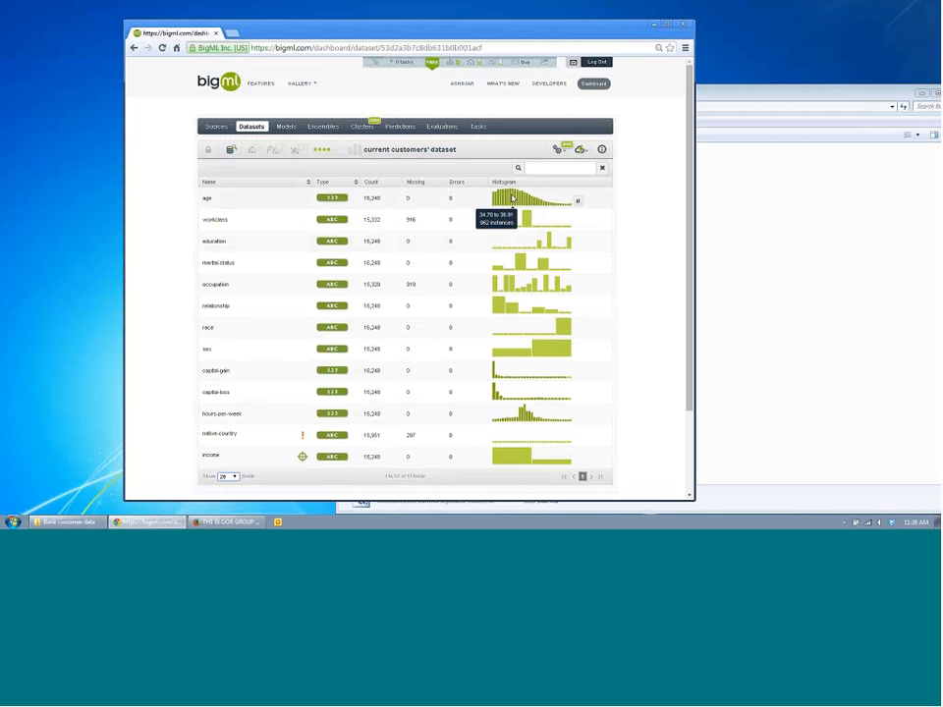
mouse_move(578, 203)
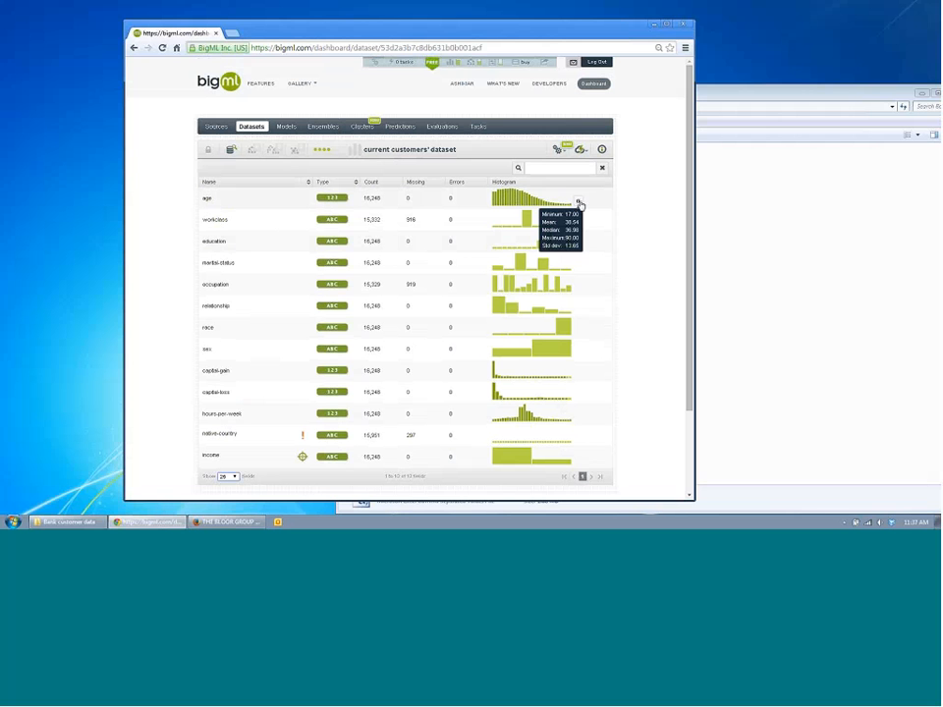
scroll(578, 203, "down", 1)
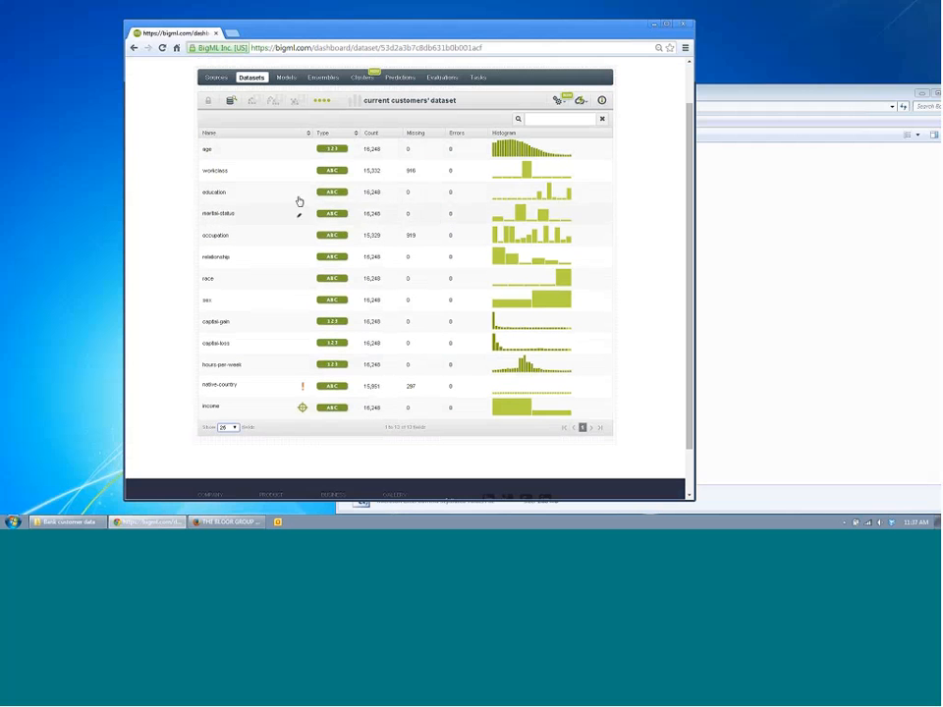
mouse_move(499, 180)
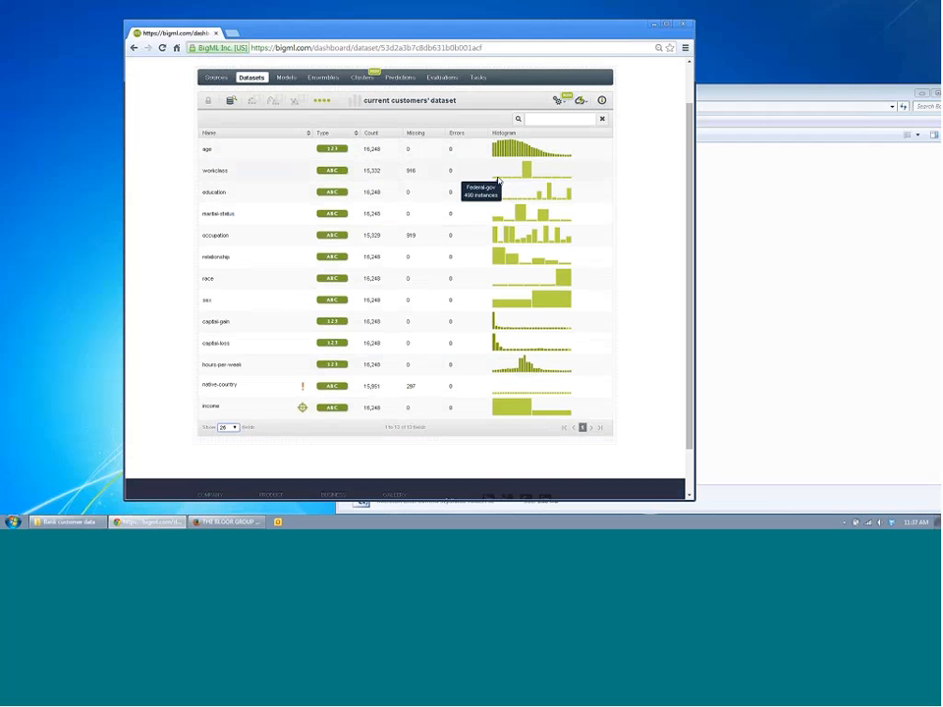
scroll(626, 212, "down", 1)
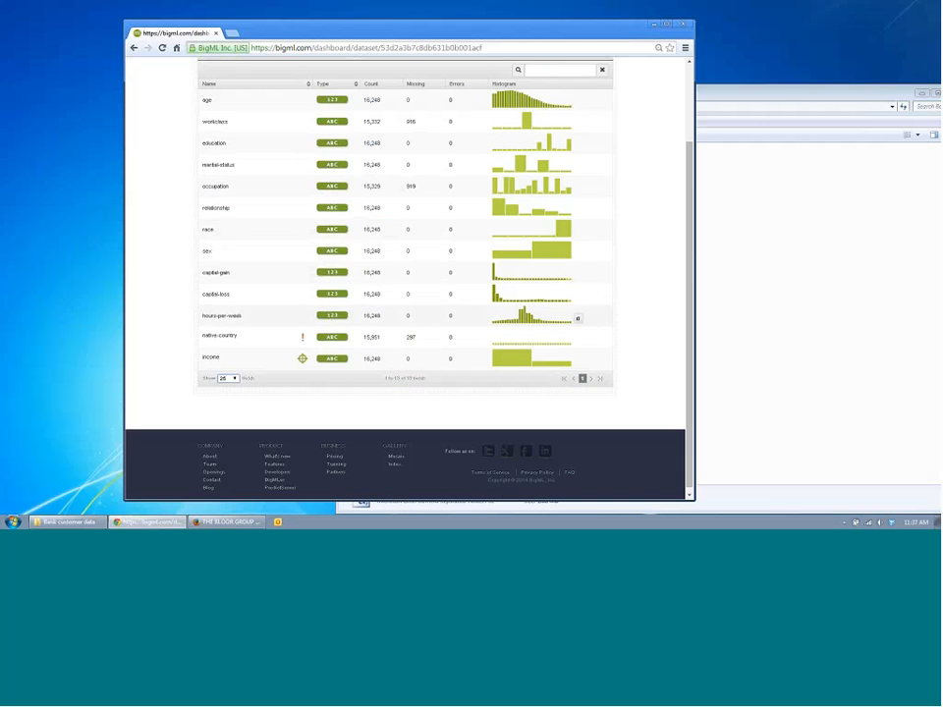
scroll(456, 309, "up", 1)
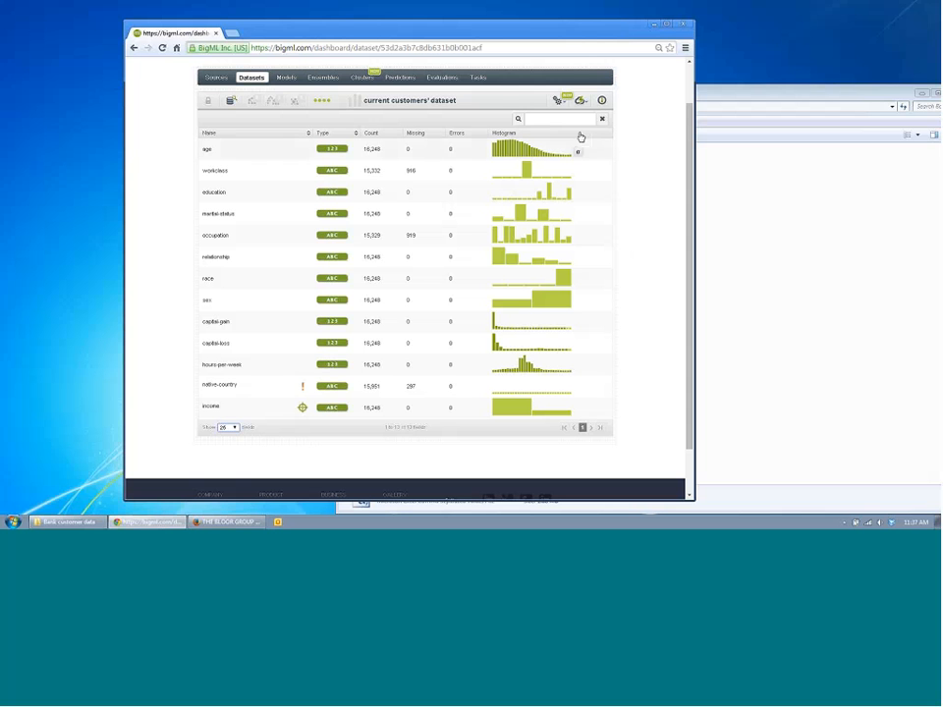
Step: Start configuring a model from the current customers' dataset and review its input fields and objective field choices, keeping income as the objective
left_click(558, 102)
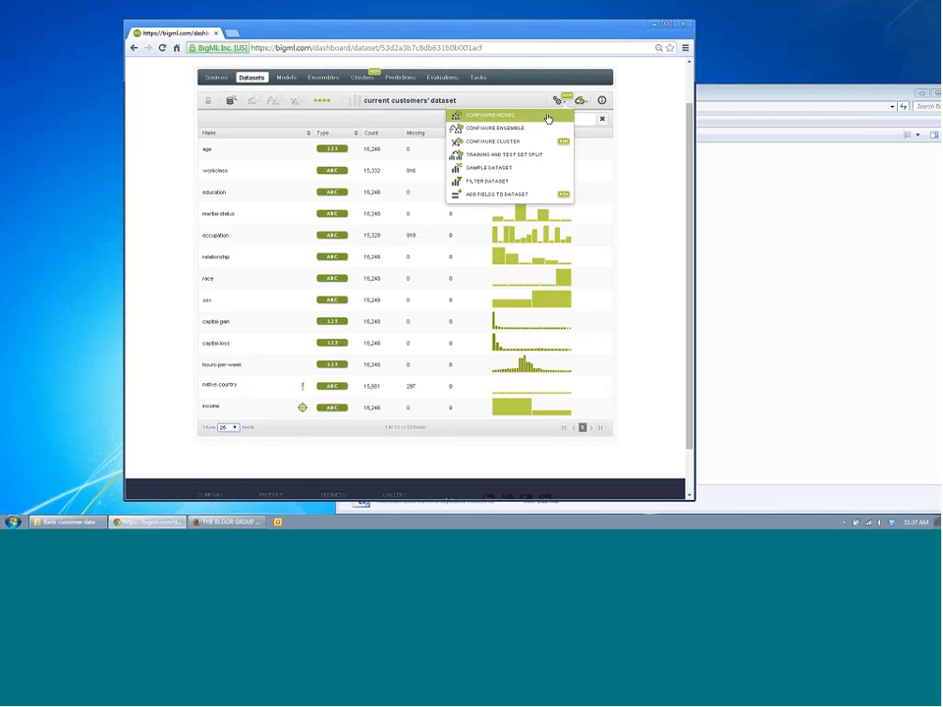
left_click(549, 116)
scroll(641, 204, "down", 3)
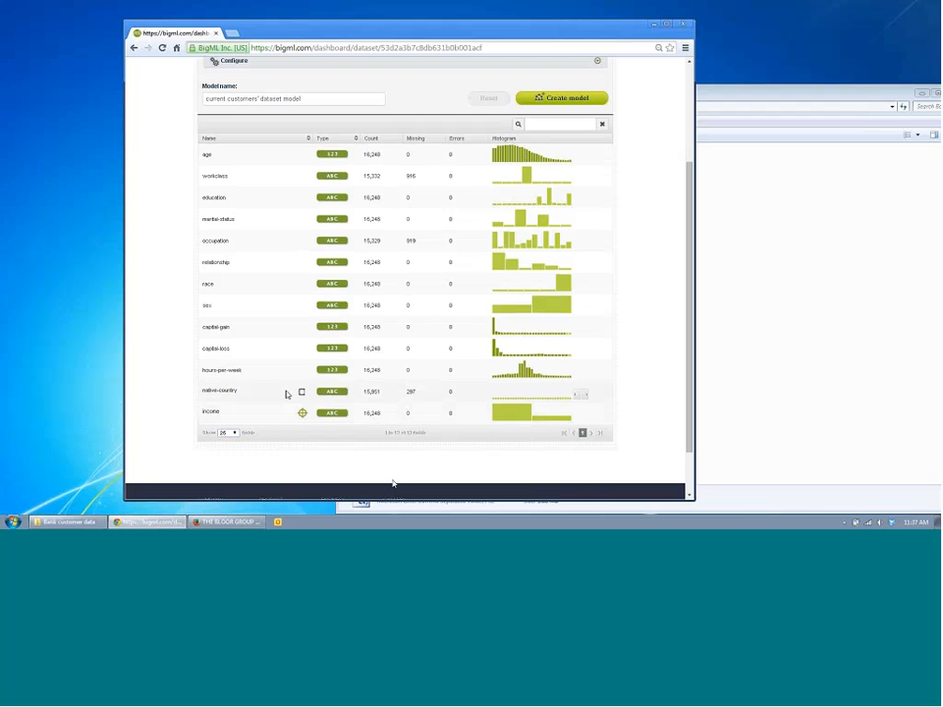
scroll(161, 317, "up", 1)
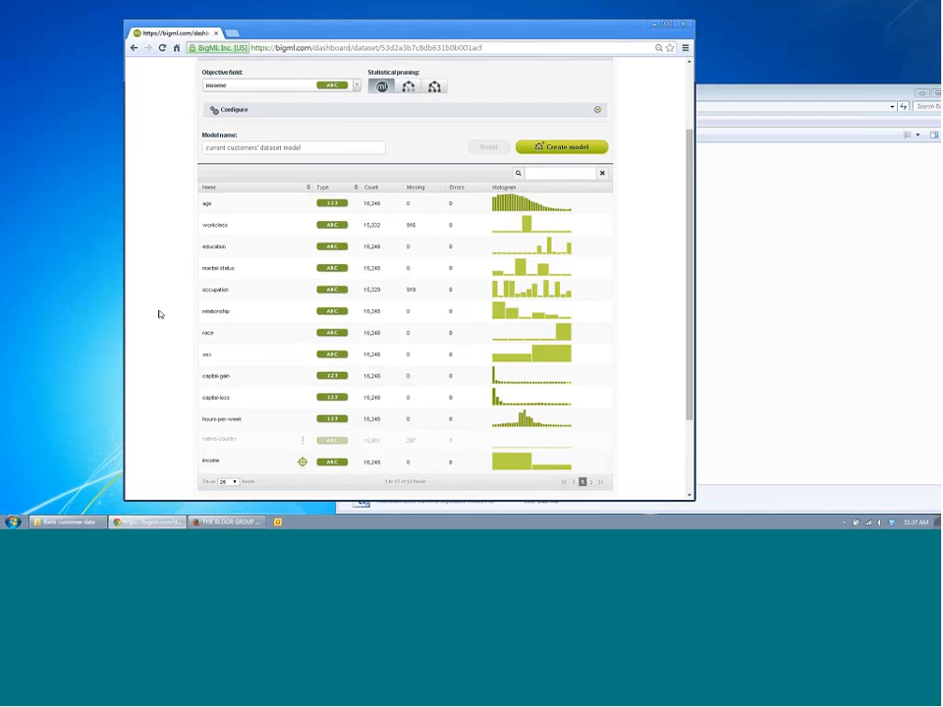
scroll(160, 314, "down", 1)
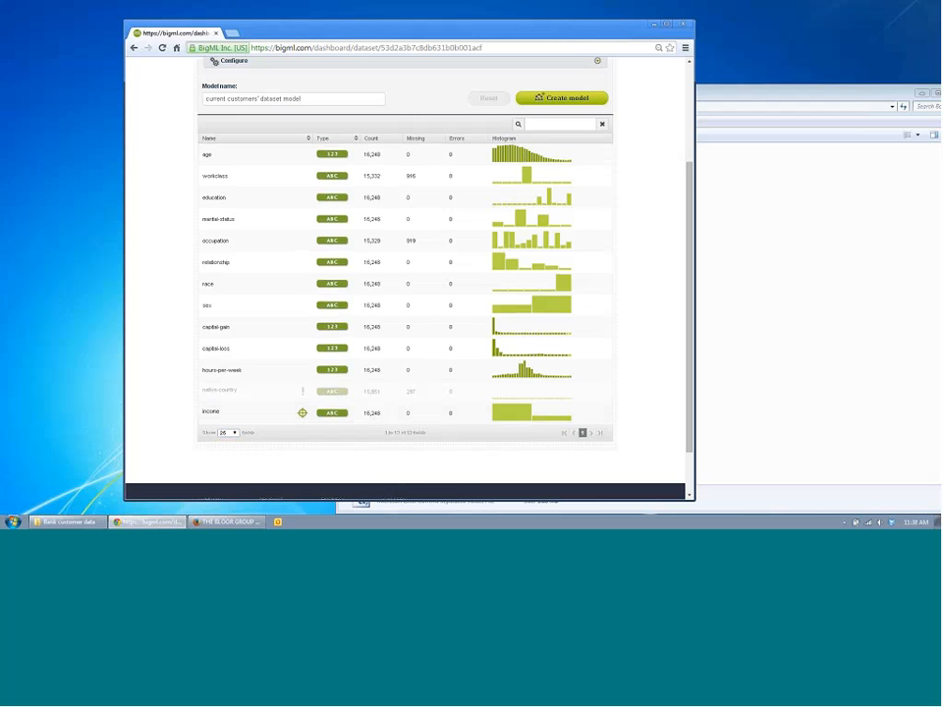
scroll(653, 416, "up", 1)
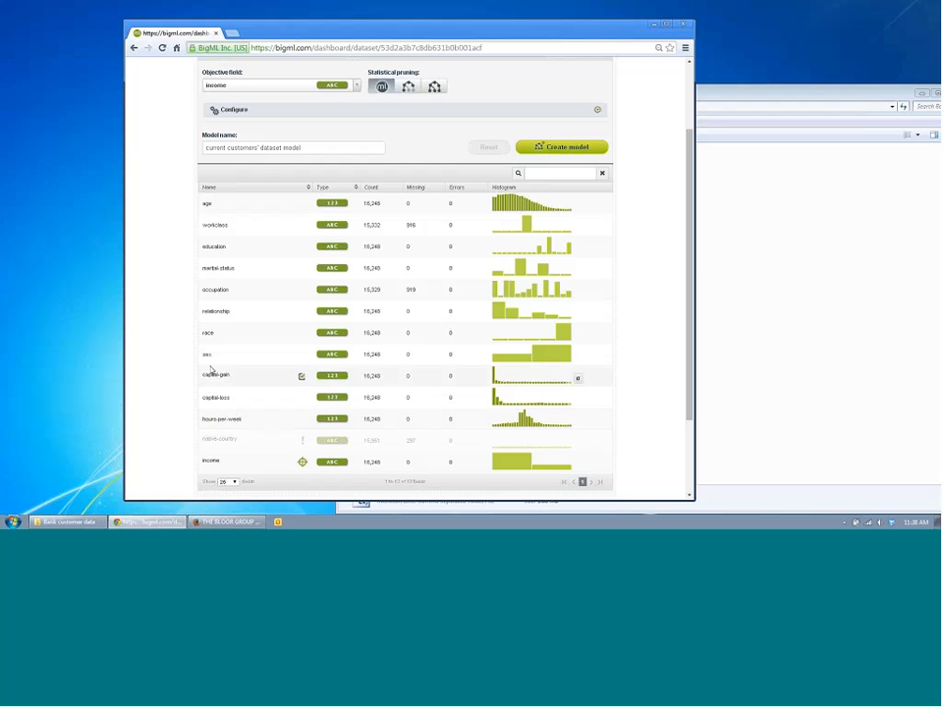
scroll(173, 392, "up", 2)
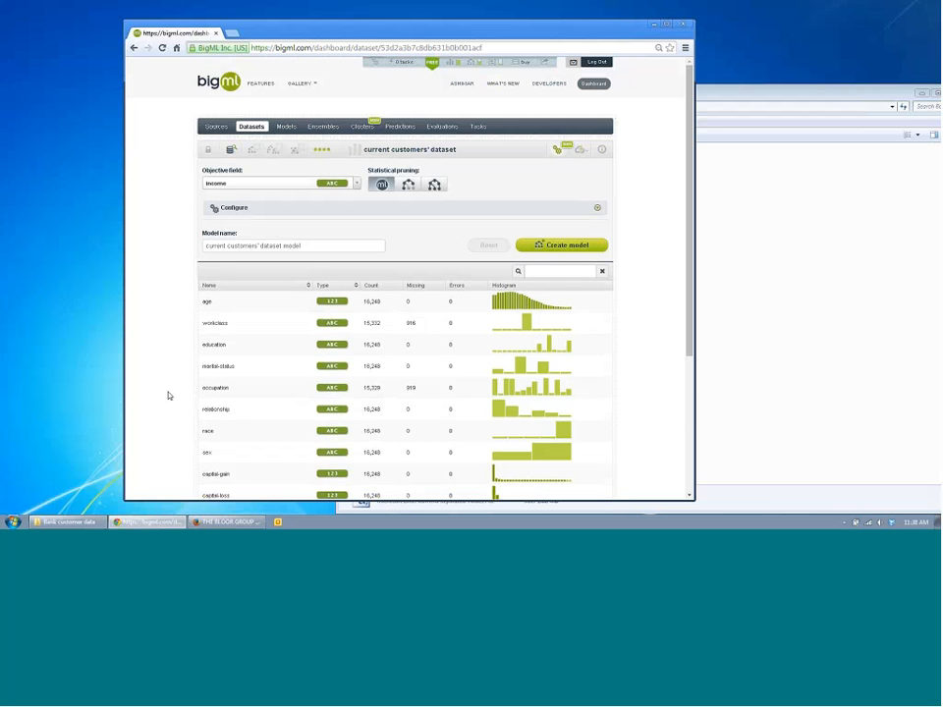
scroll(171, 391, "down", 2)
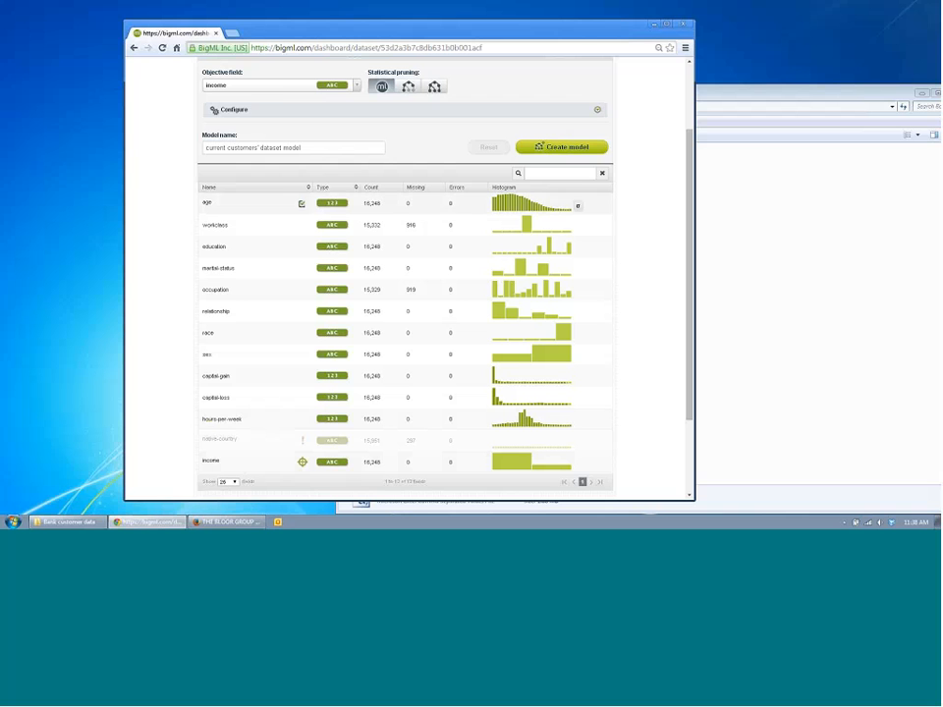
left_click(277, 92)
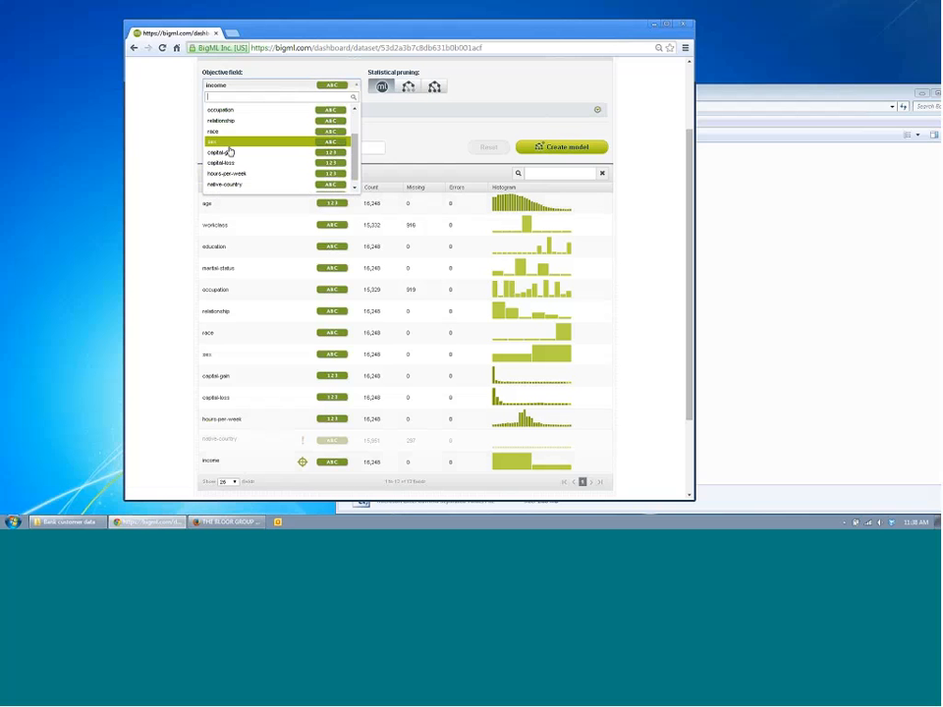
left_click(167, 155)
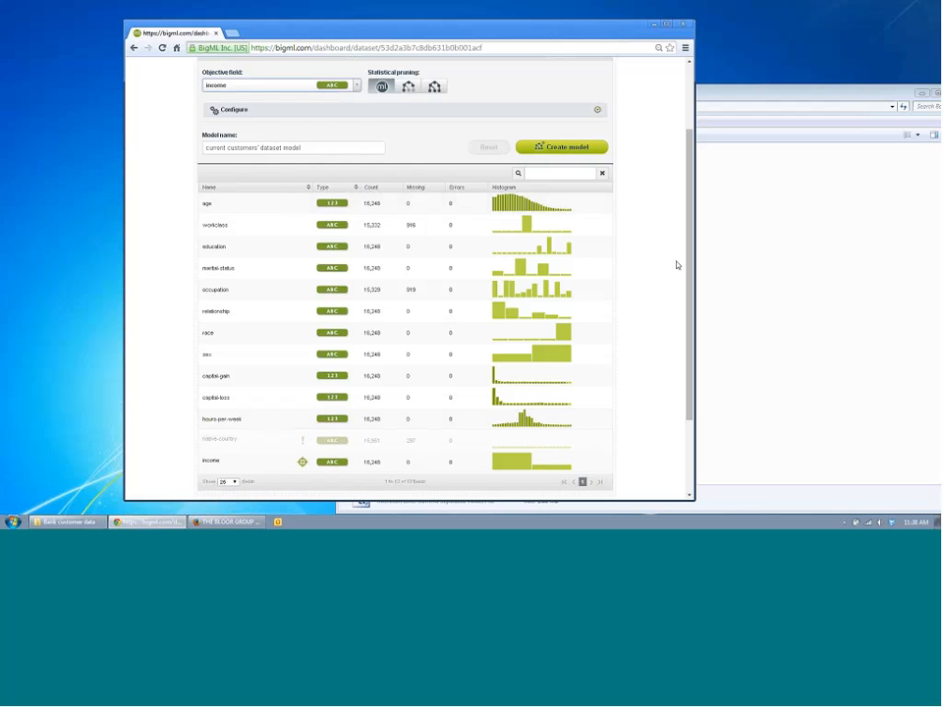
scroll(677, 263, "up", 2)
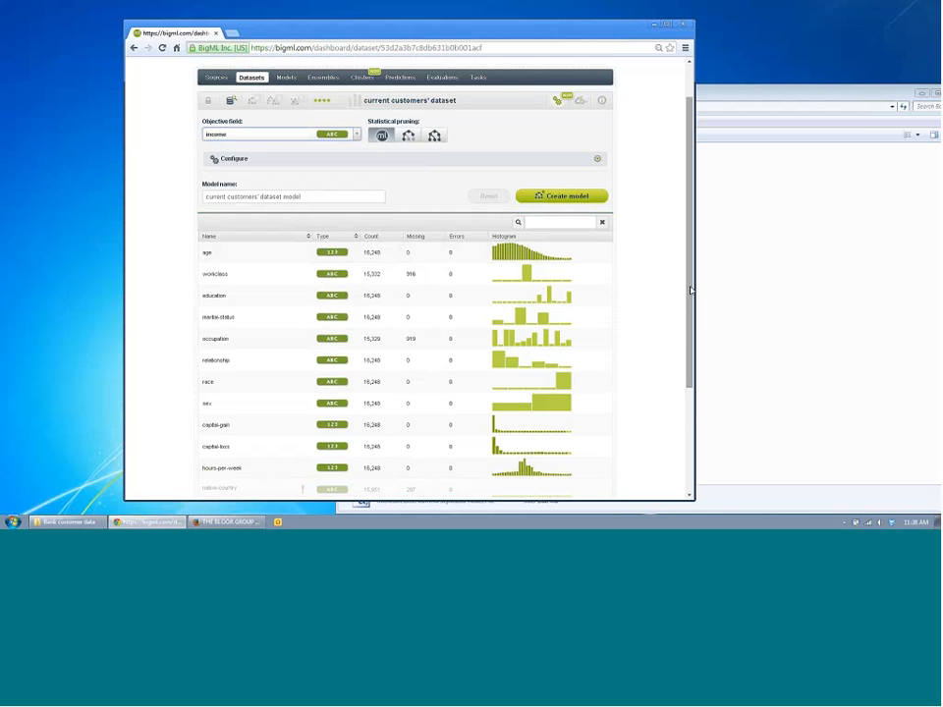
Step: Review the node threshold, weights, sampling and ordering options, then create the model with default settings and the suggested name
left_click(596, 160)
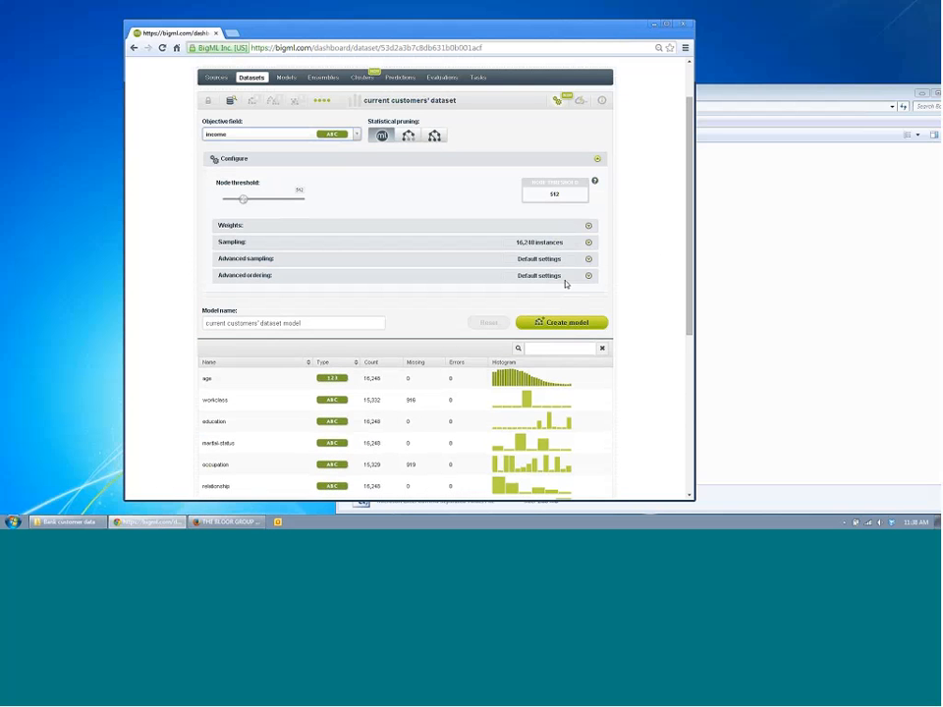
left_click(287, 228)
scroll(403, 291, "down", 1)
scroll(416, 287, "down", 1)
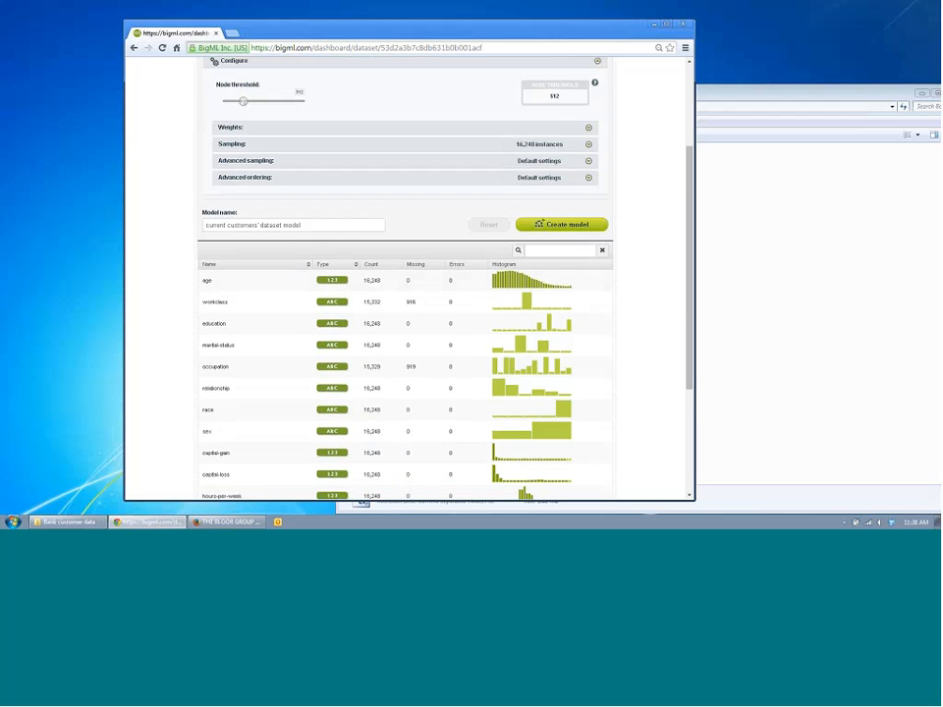
scroll(655, 330, "down", 1)
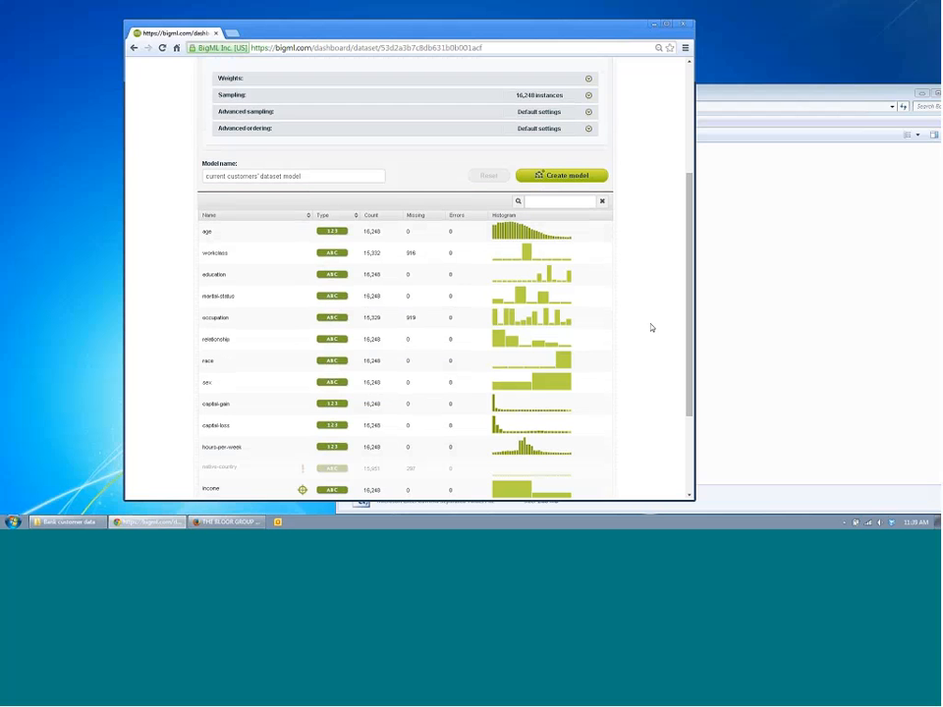
scroll(649, 327, "down", 1)
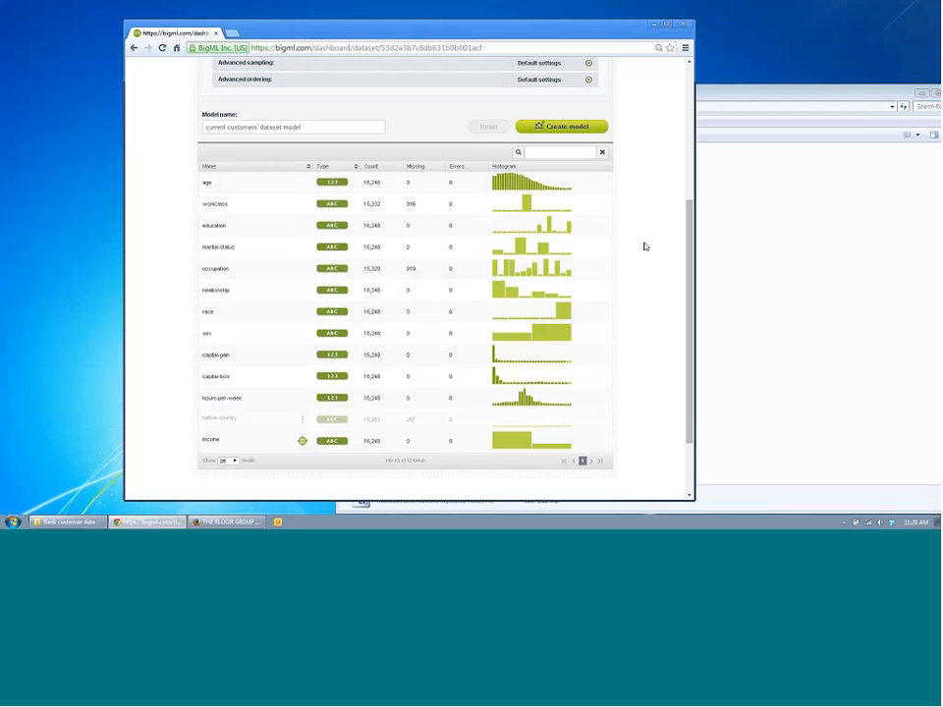
left_click(554, 130)
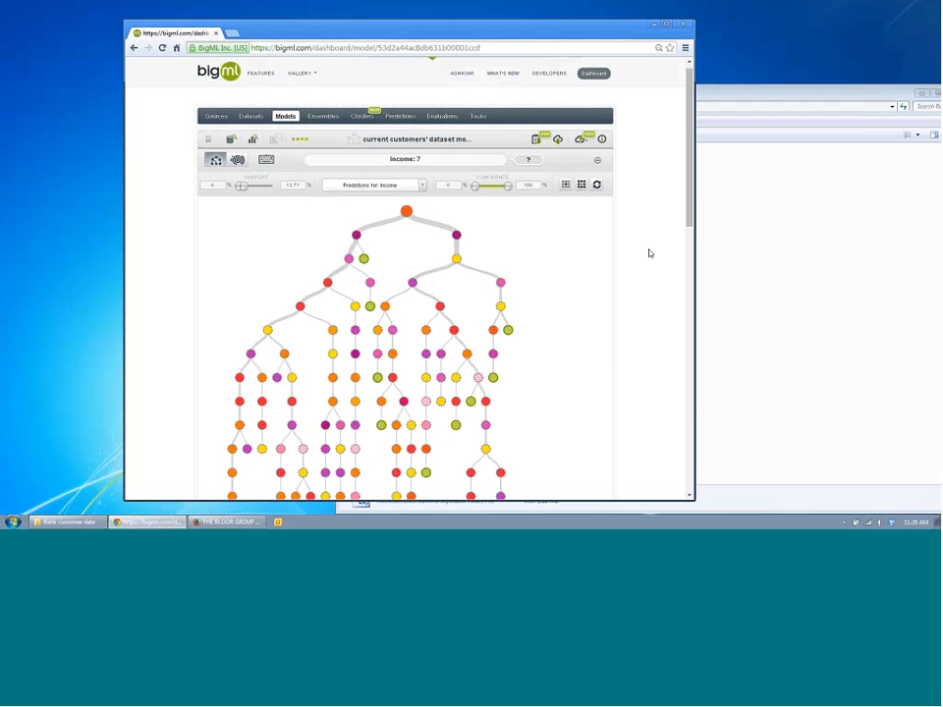
Step: Examine the income decision tree from the marital-status root through the capital-gain, age and capital-loss splits, checking each node's confidence and support
scroll(648, 252, "down", 1)
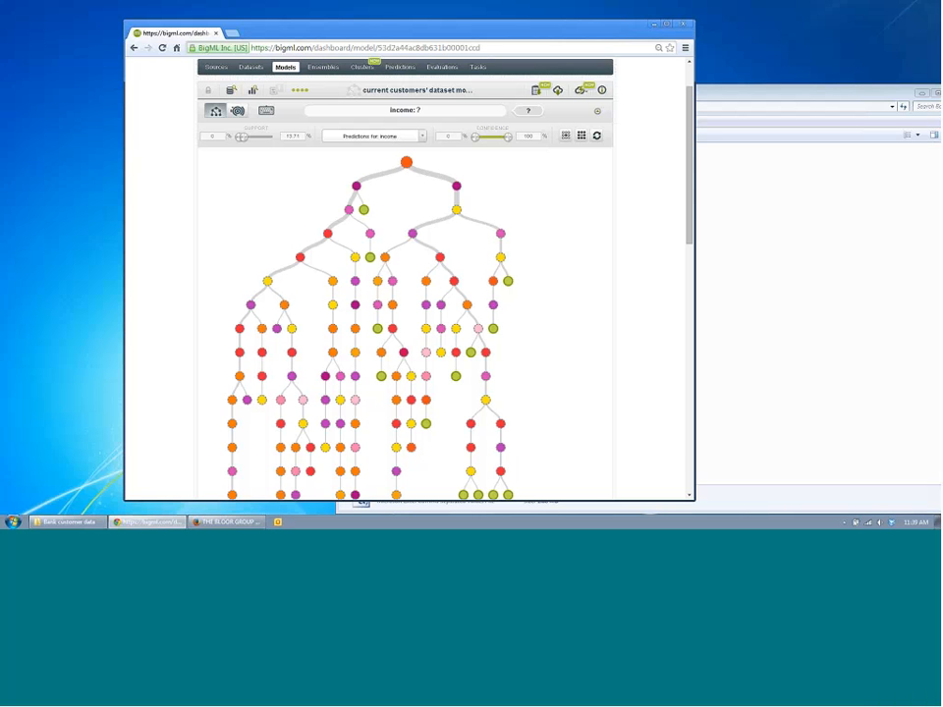
scroll(630, 206, "up", 1)
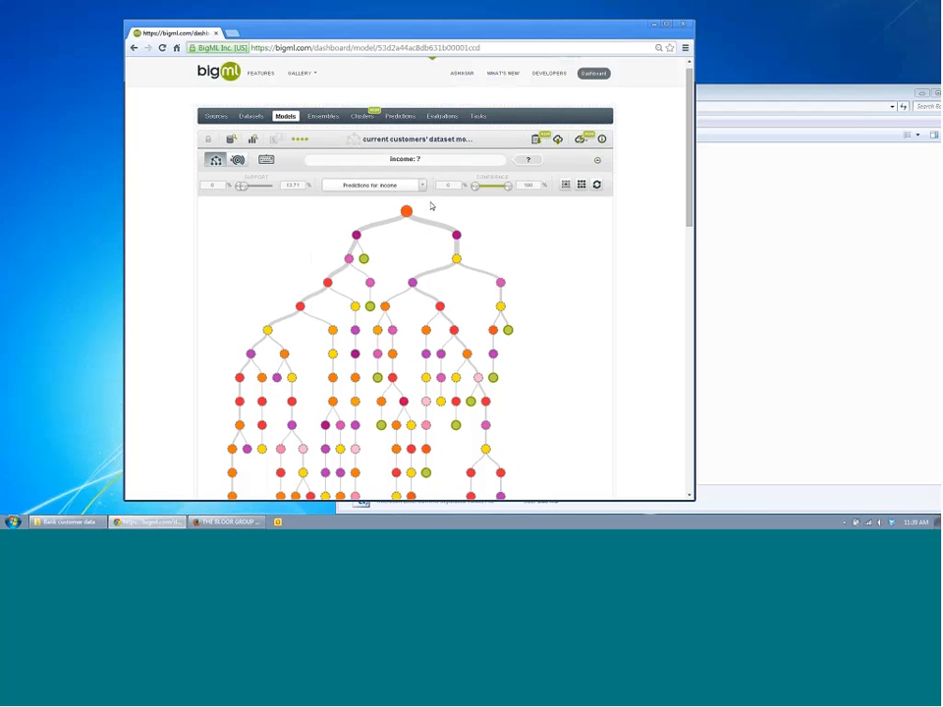
mouse_move(407, 215)
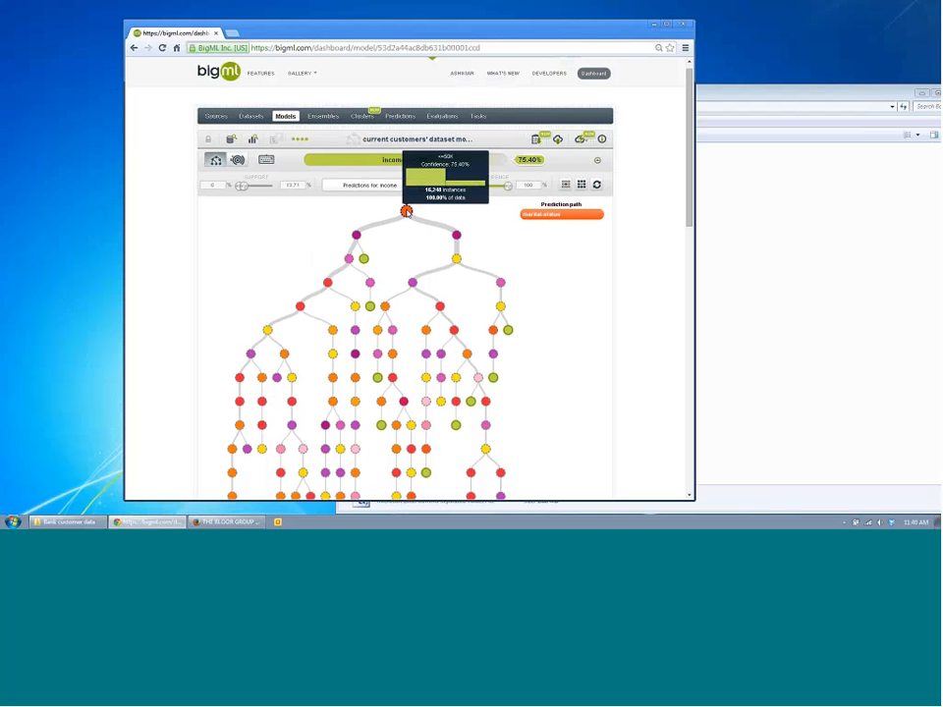
mouse_move(457, 237)
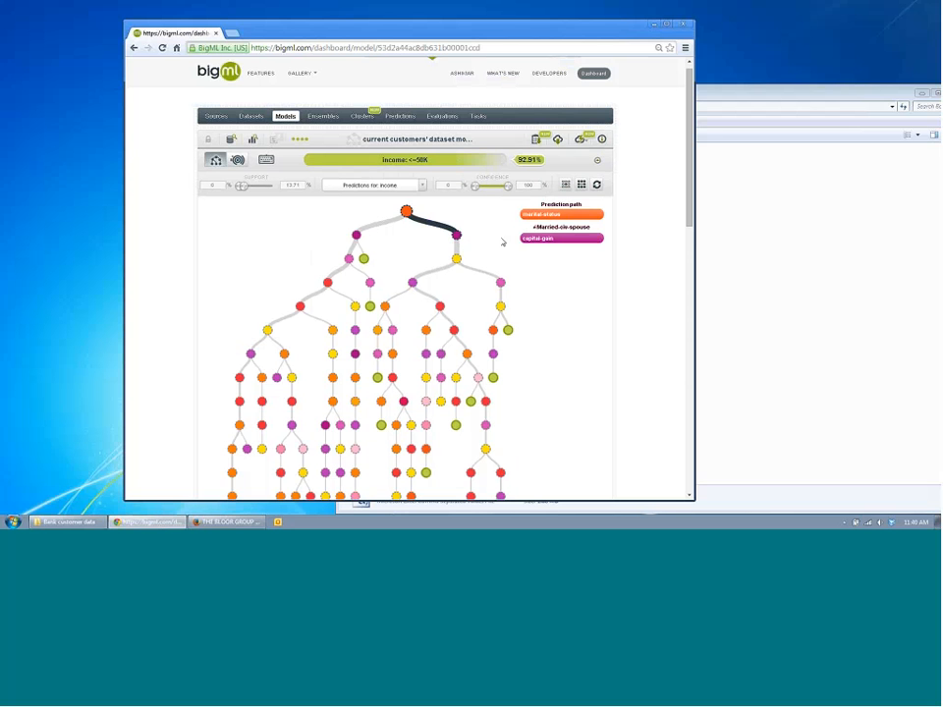
mouse_move(457, 260)
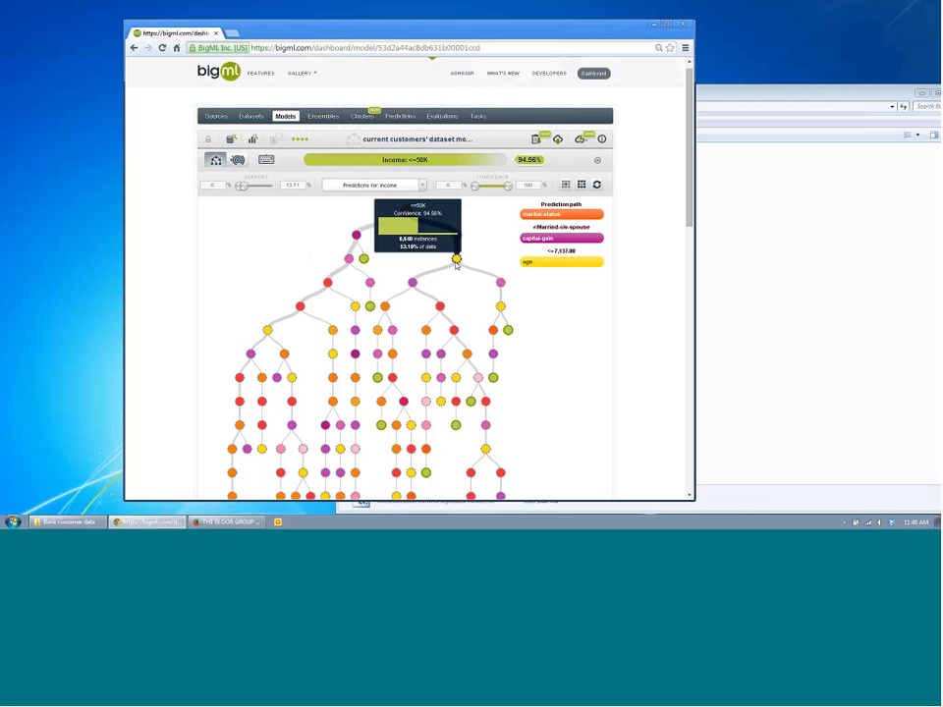
mouse_move(420, 237)
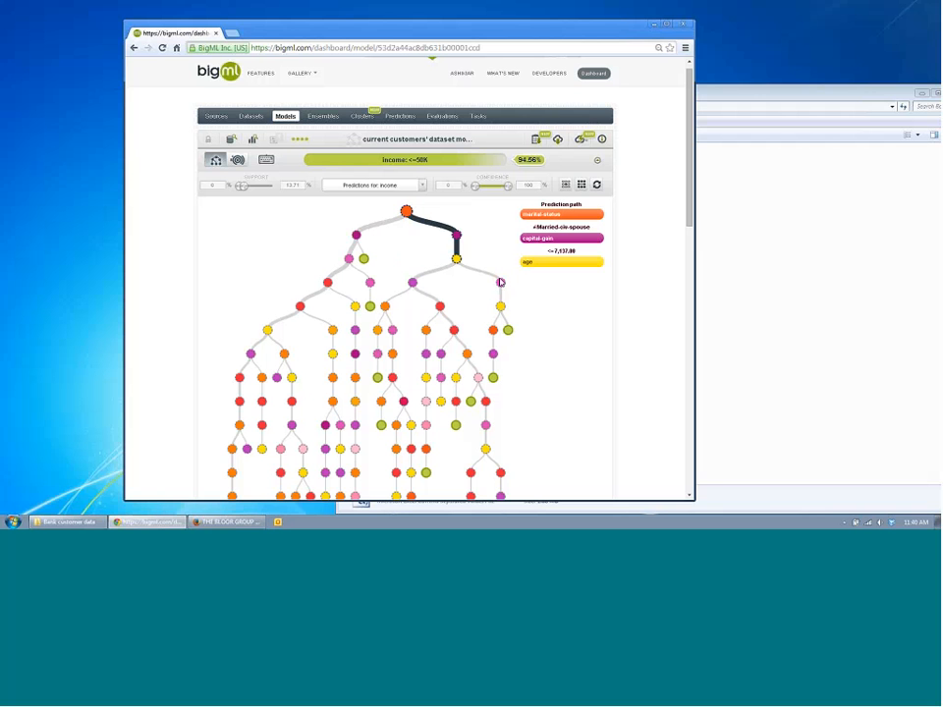
mouse_move(502, 283)
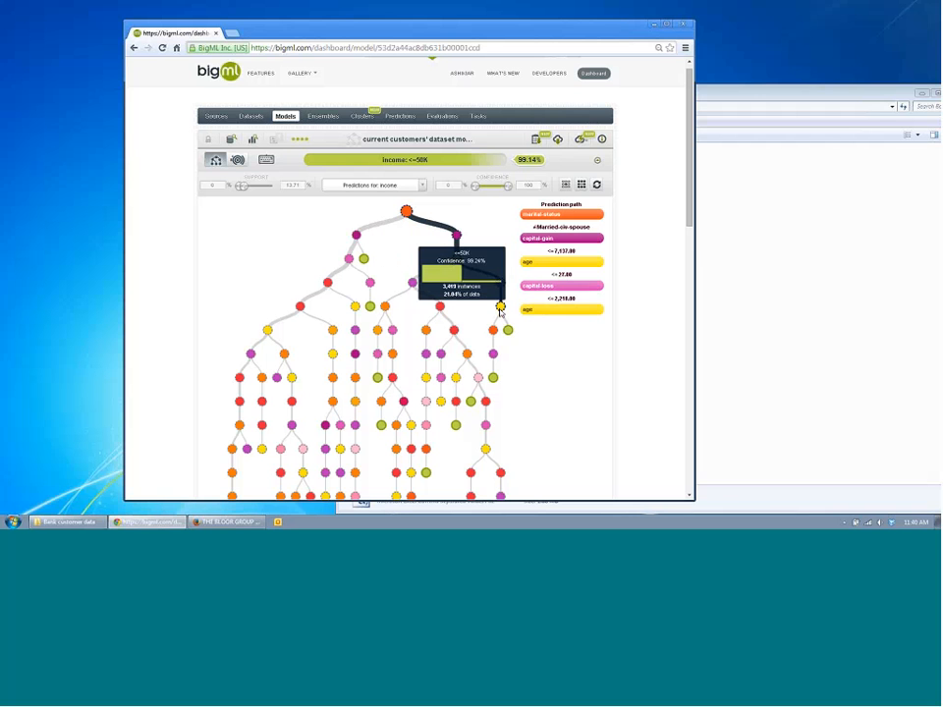
mouse_move(501, 307)
mouse_move(508, 331)
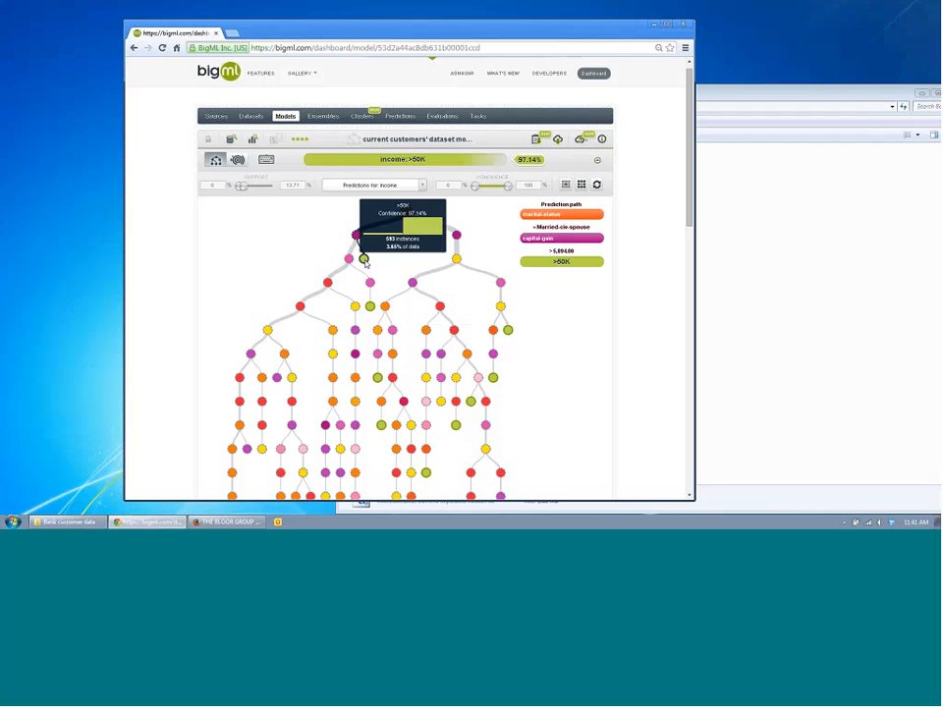
Step: Drill into the hours-per-week branch below the age split, inspect the leaf under its race split, and reset the tree to full view
scroll(403, 260, "down", 1)
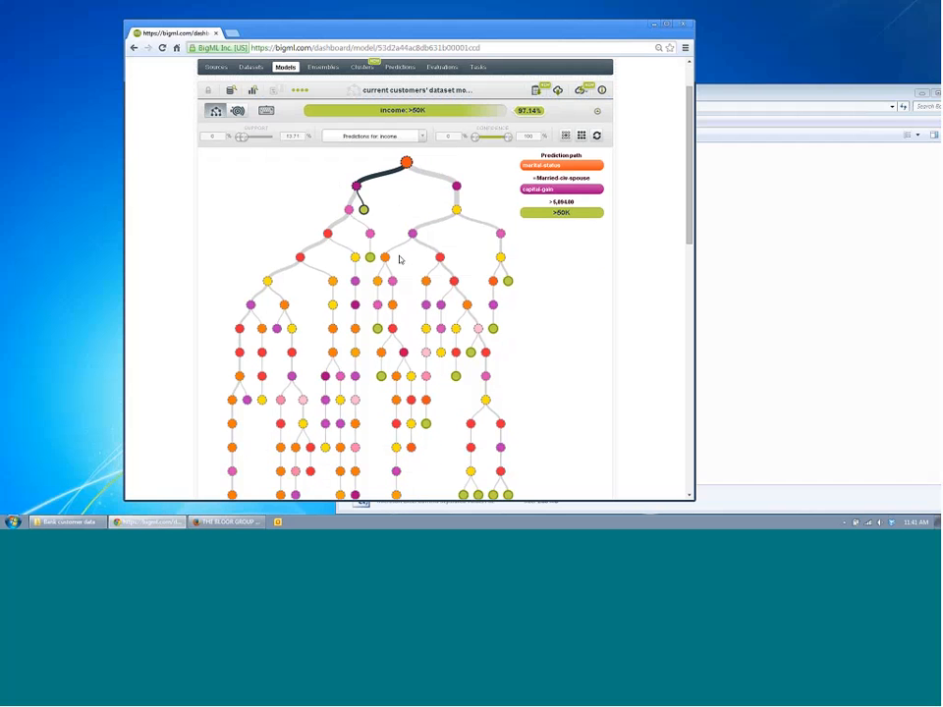
mouse_move(370, 257)
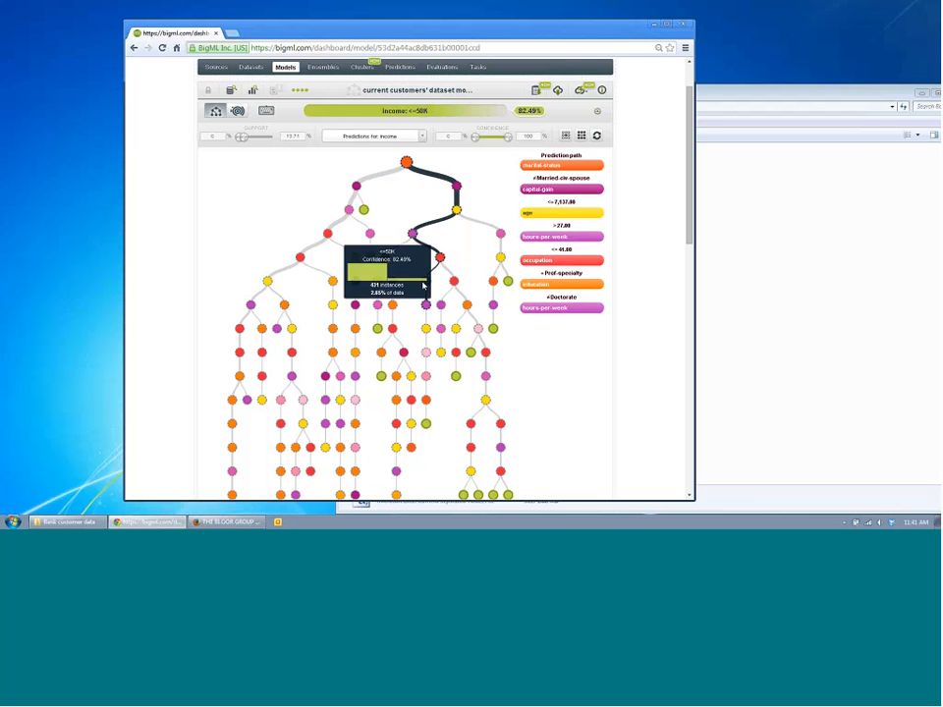
left_click(412, 234)
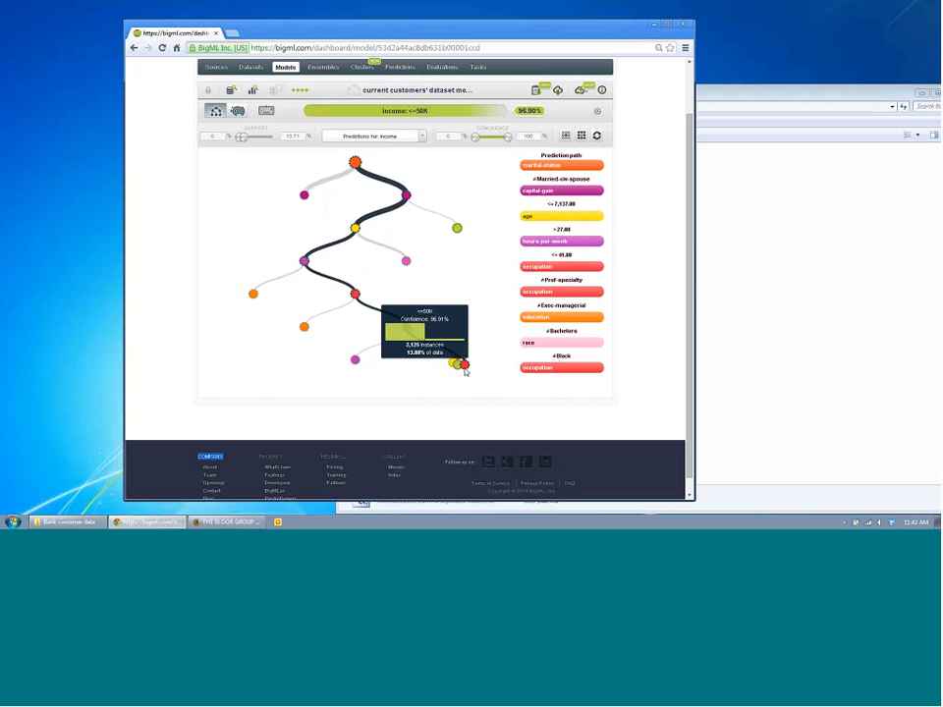
mouse_move(400, 370)
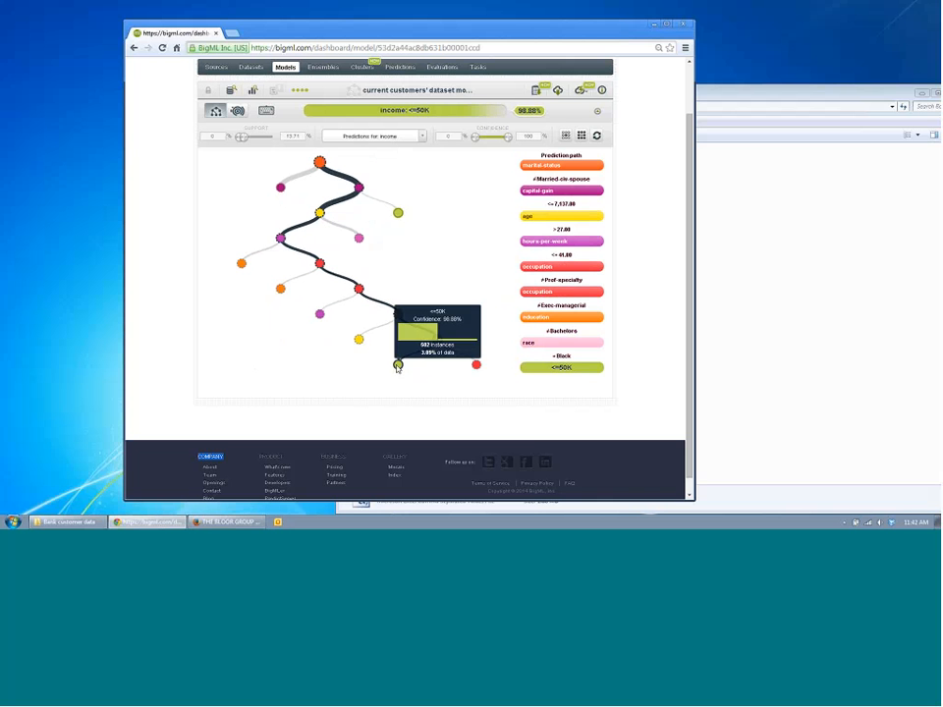
left_click(596, 136)
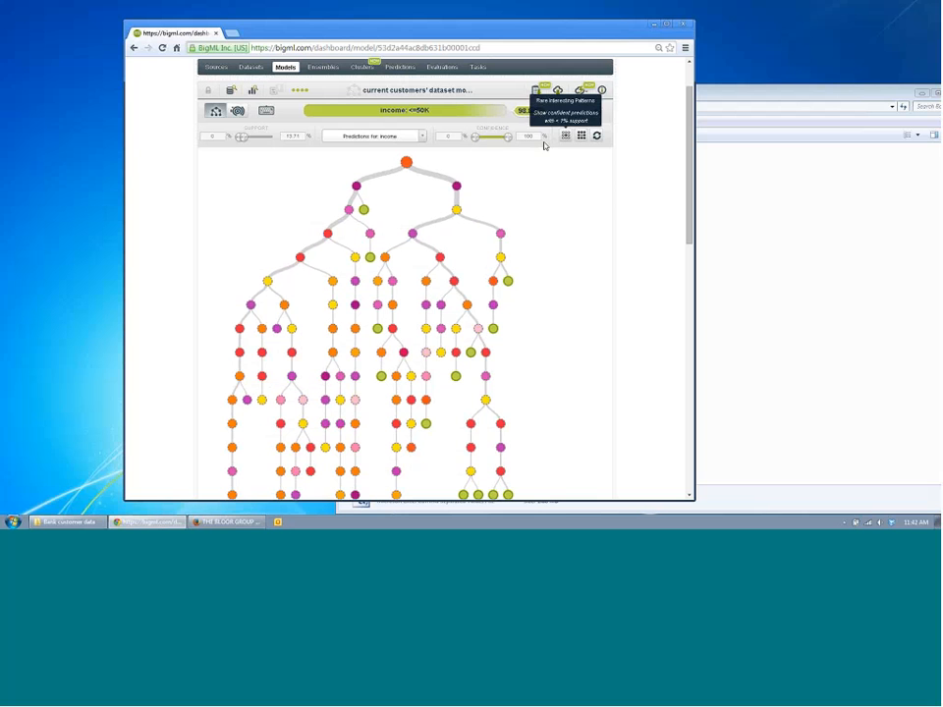
Step: Filter the income tree to >50K predictions with a minimum confidence of 75%
left_click(444, 136)
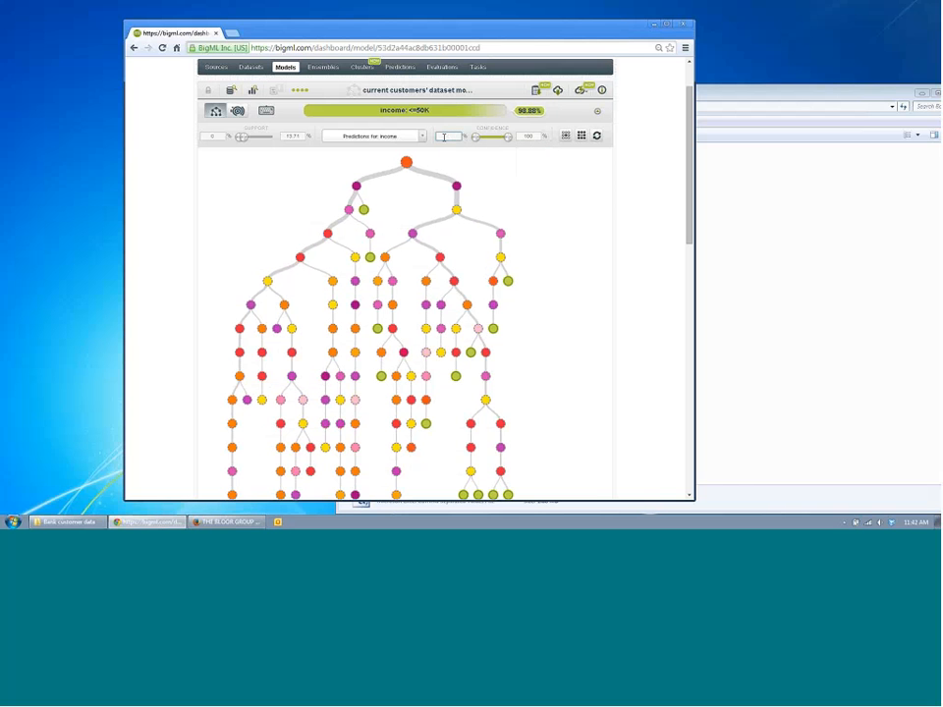
type("75")
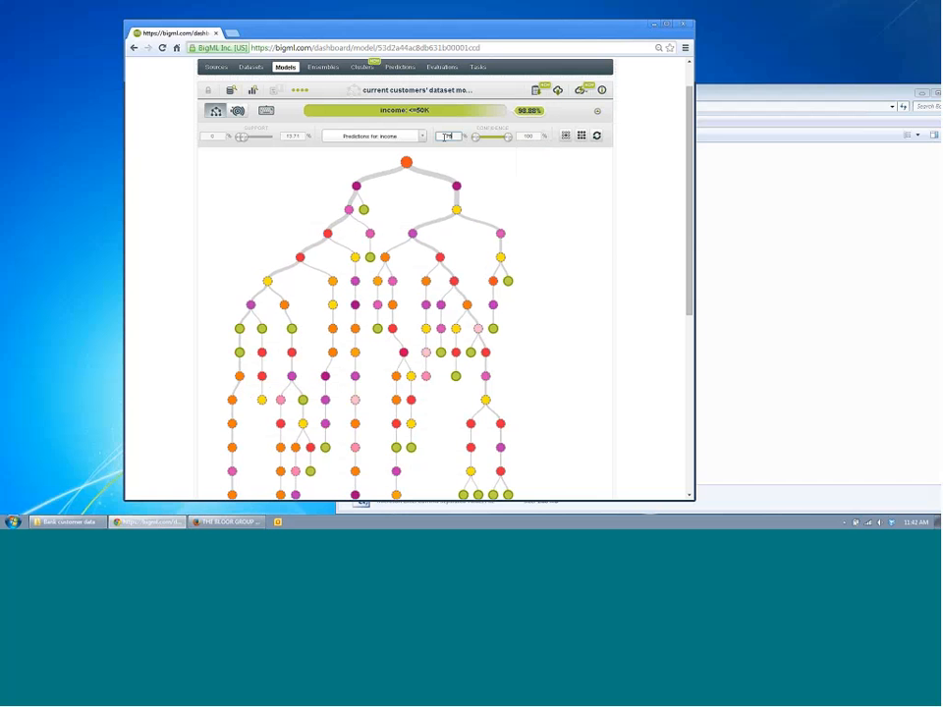
left_click(422, 137)
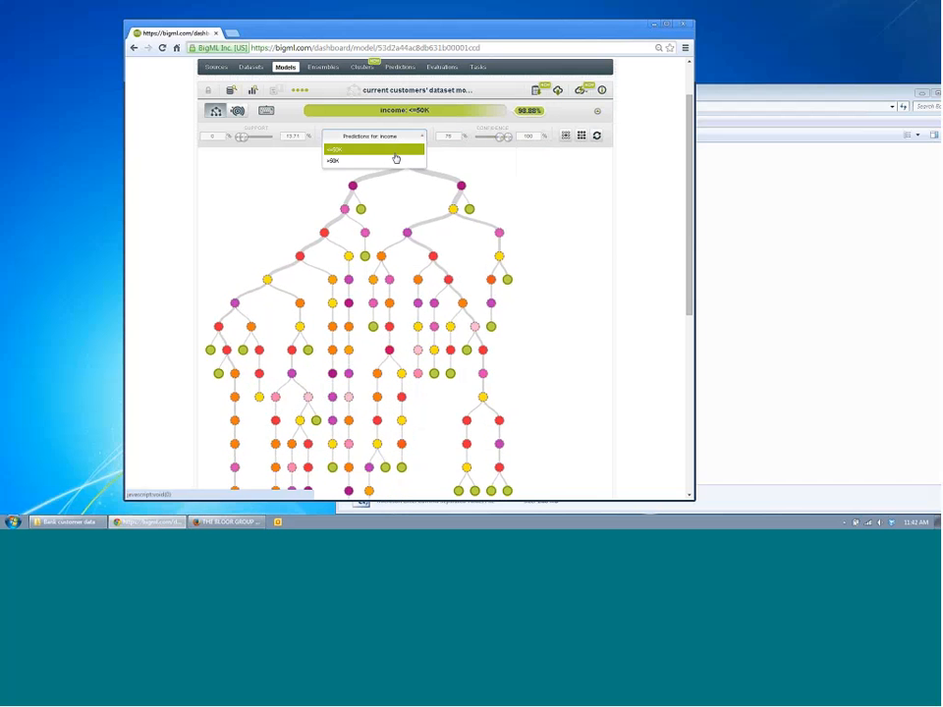
left_click(391, 161)
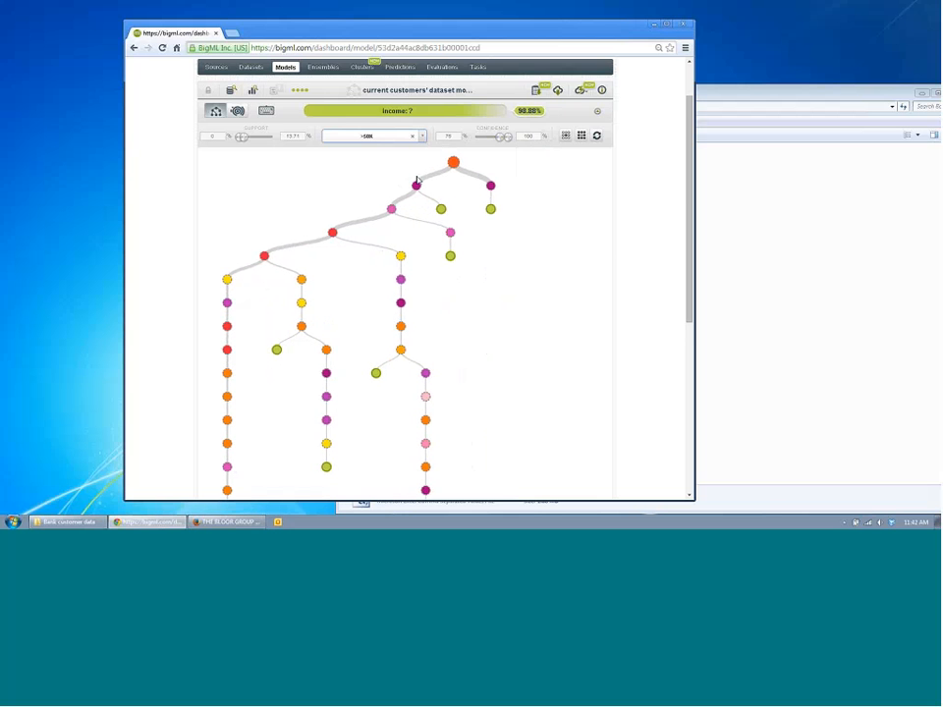
Step: Inspect the prediction paths of the >50K leaf in the Exec-managerial branch and the capital-gain leaf for customers other than Married-civ-spouse
scroll(560, 235, "down", 1)
mouse_move(324, 418)
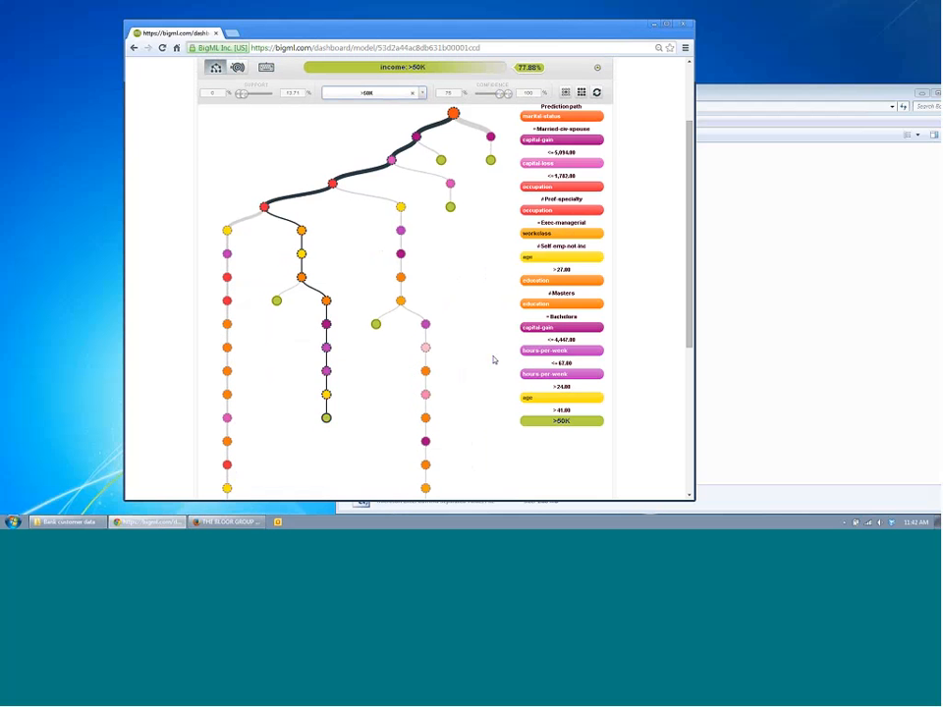
scroll(488, 324, "up", 3)
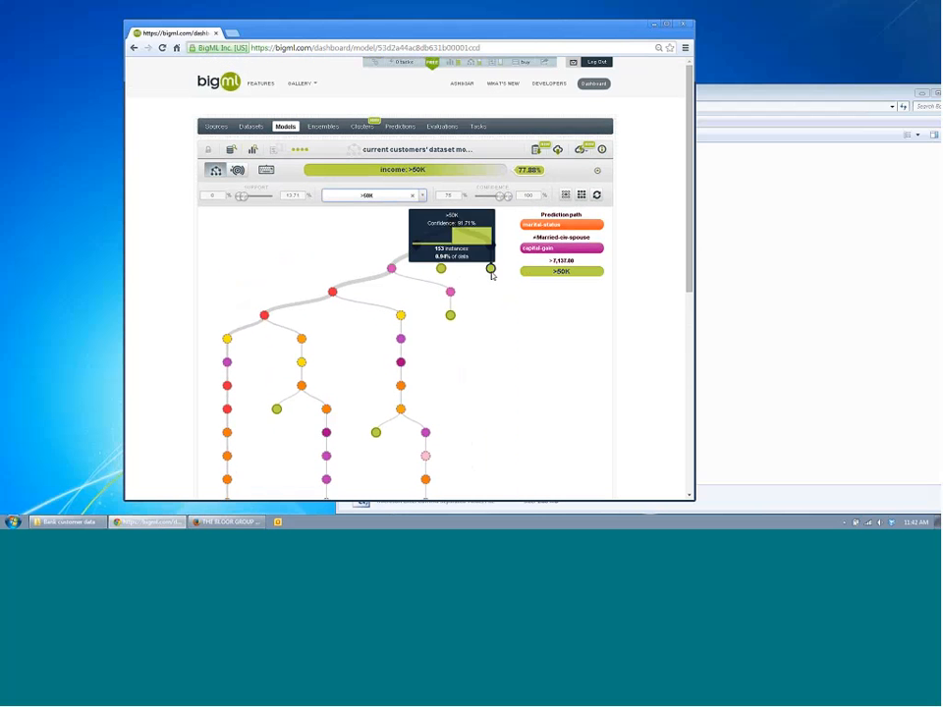
Step: Create a dataset from the >50K leaf under the married customers' second capital-loss split, and return to the model
mouse_move(451, 318)
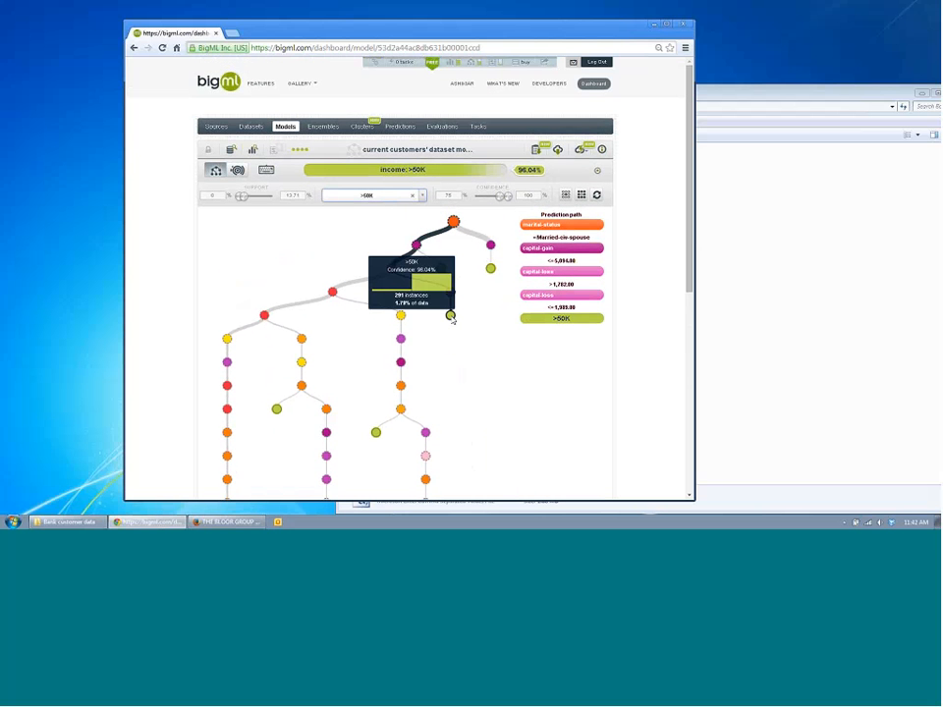
left_click(451, 317)
left_click(573, 340)
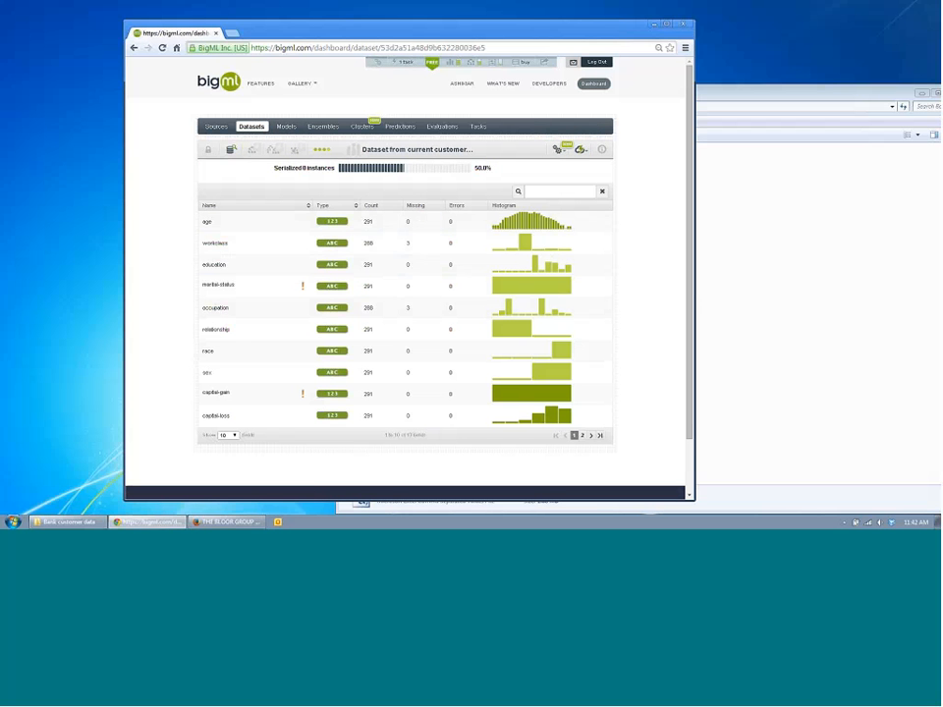
left_click(134, 50)
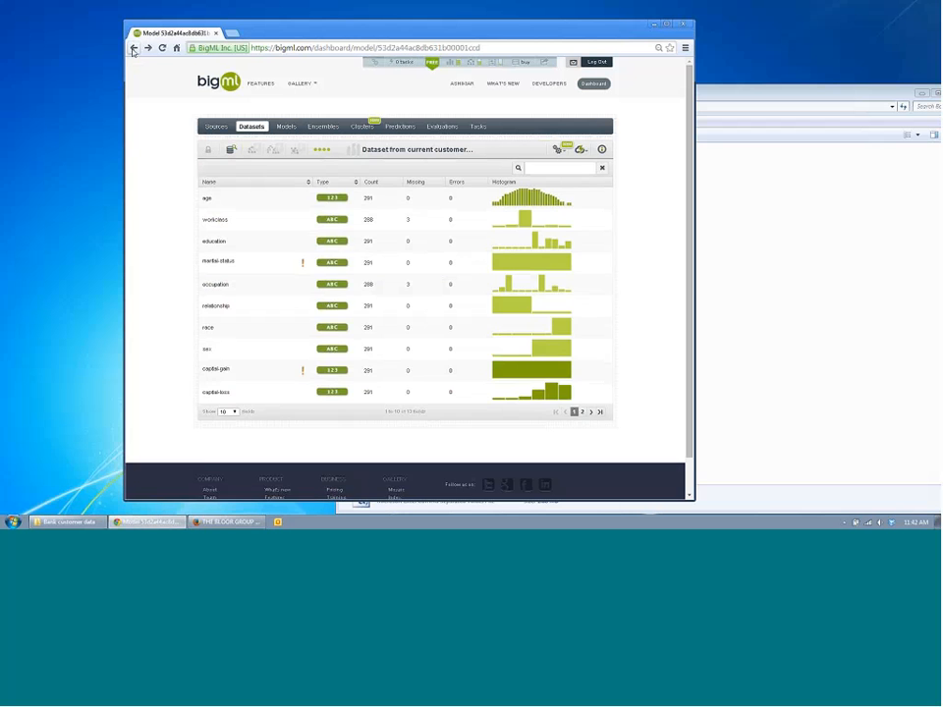
Step: Open the rule export for the <=50K leaf with age <= 23, review the languages for the complete actionable model, and close the export
mouse_move(508, 342)
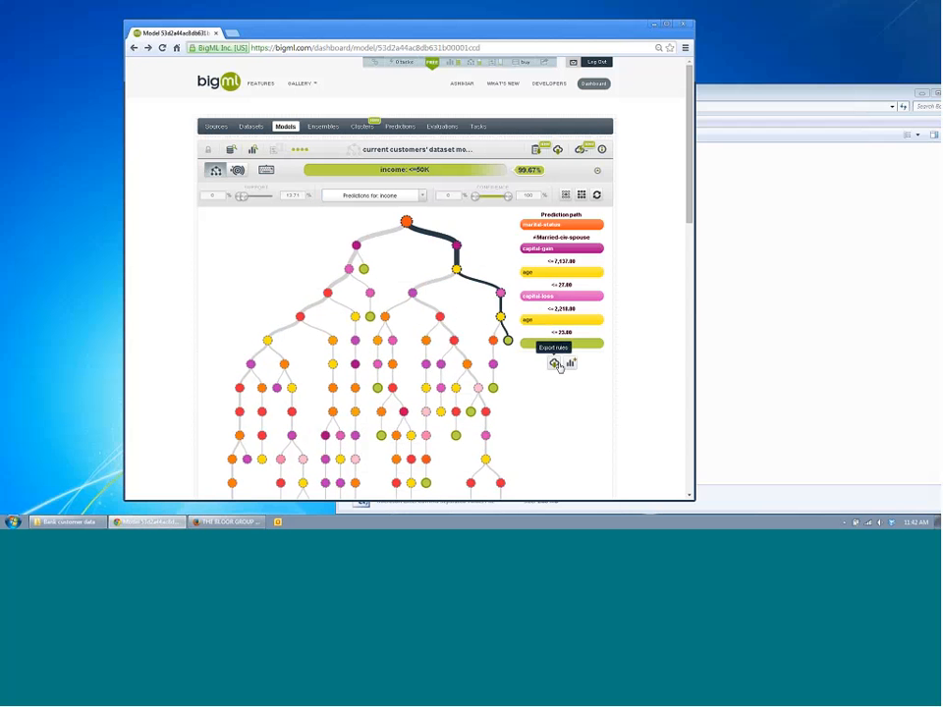
left_click(554, 364)
left_click(339, 220)
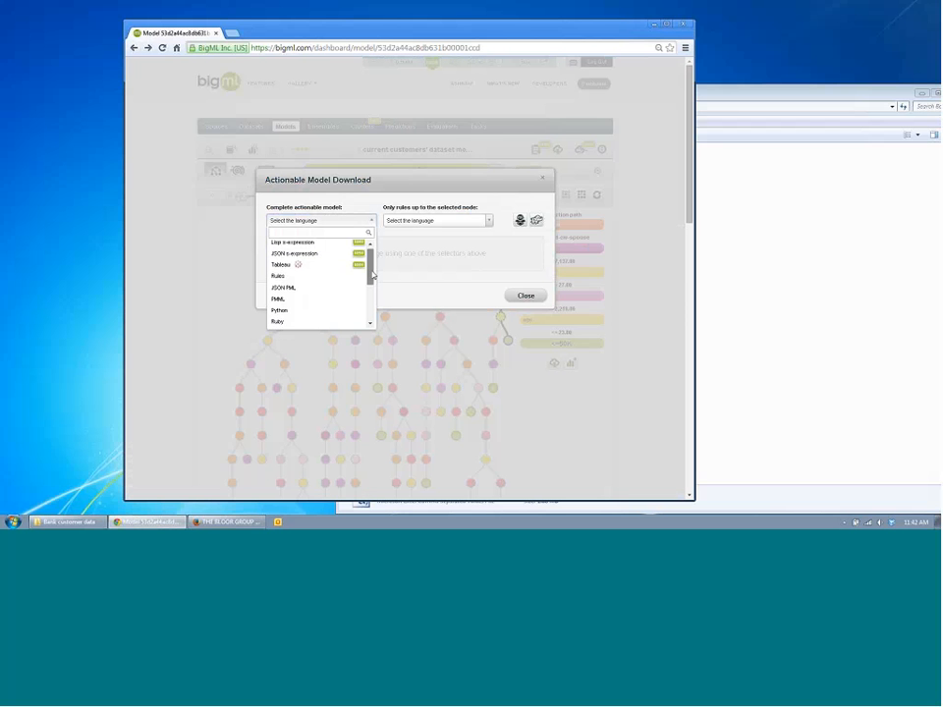
mouse_move(371, 263)
left_mouse_down()
mouse_move(373, 317)
mouse_move(383, 259)
left_mouse_up()
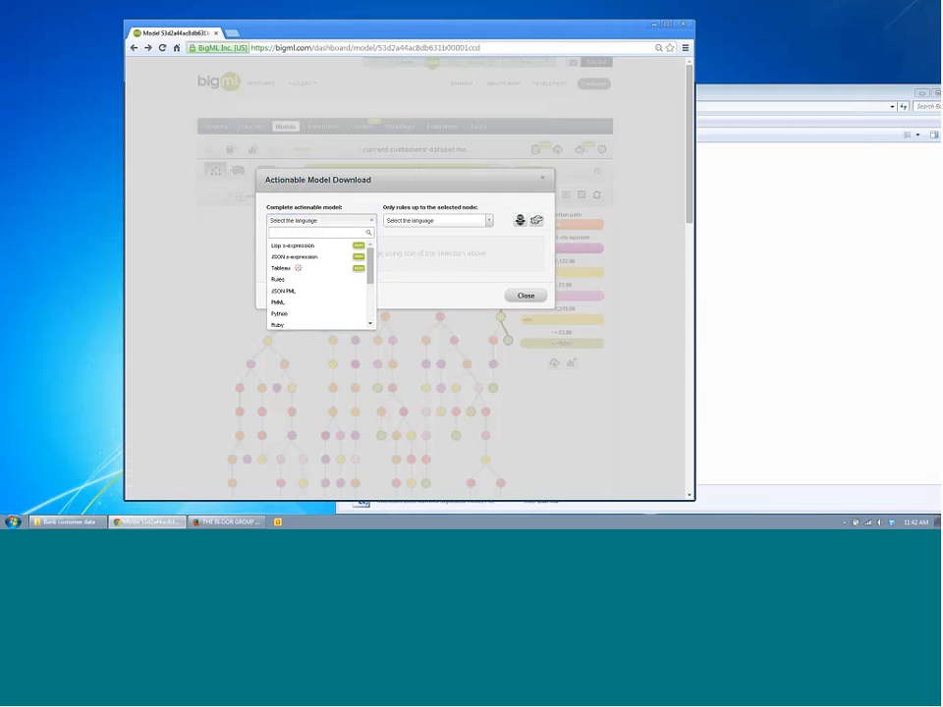
left_click(526, 295)
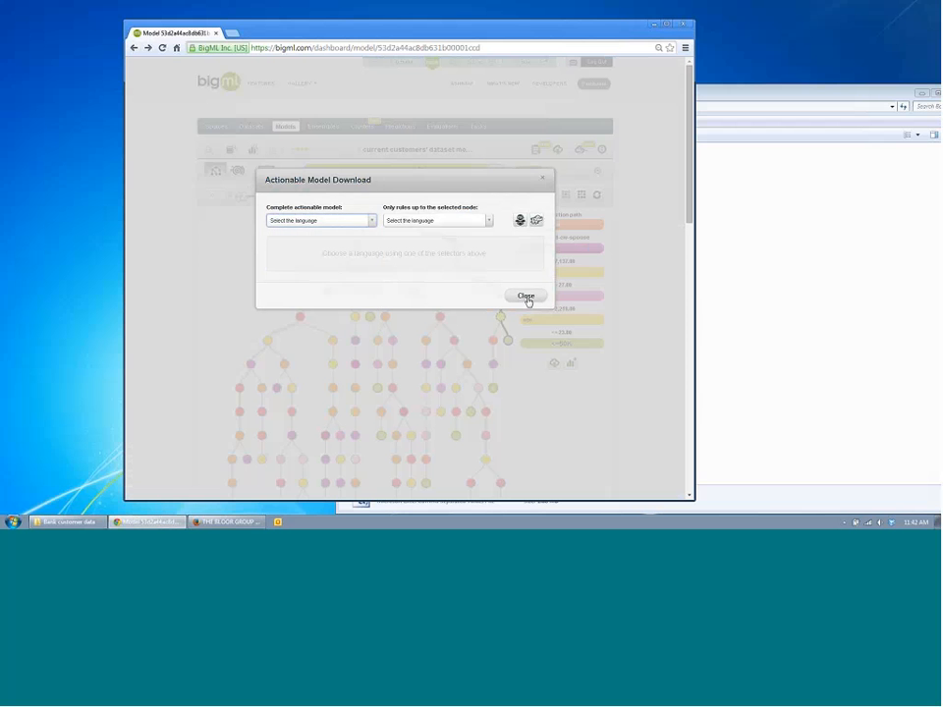
left_click(527, 297)
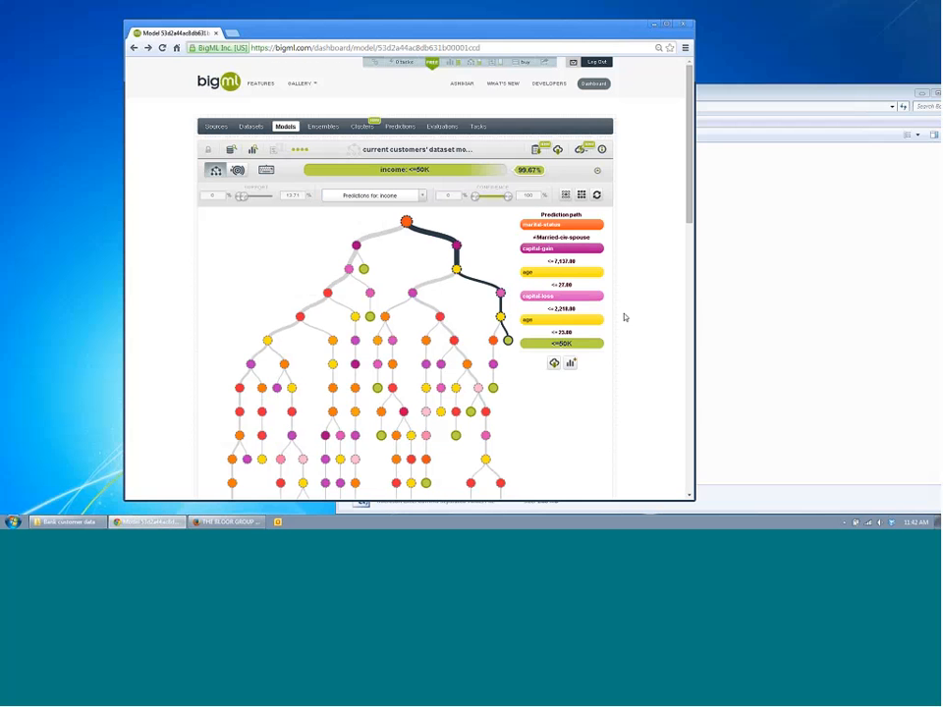
Step: Reset the tree filters and compare the model's sunburst visualization with its tree view
left_click(596, 194)
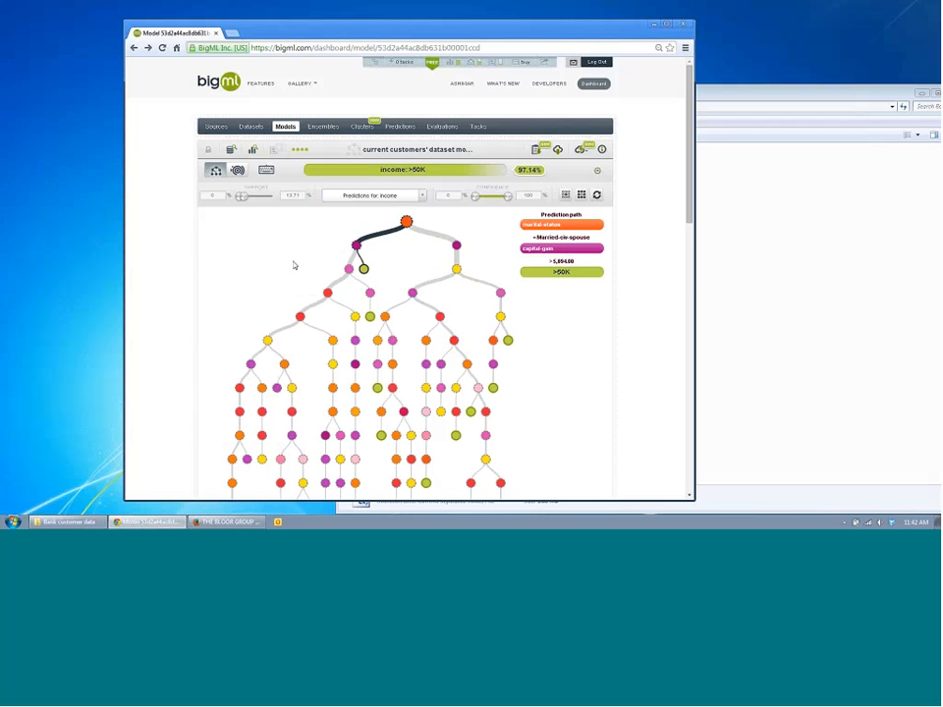
scroll(290, 259, "down", 1)
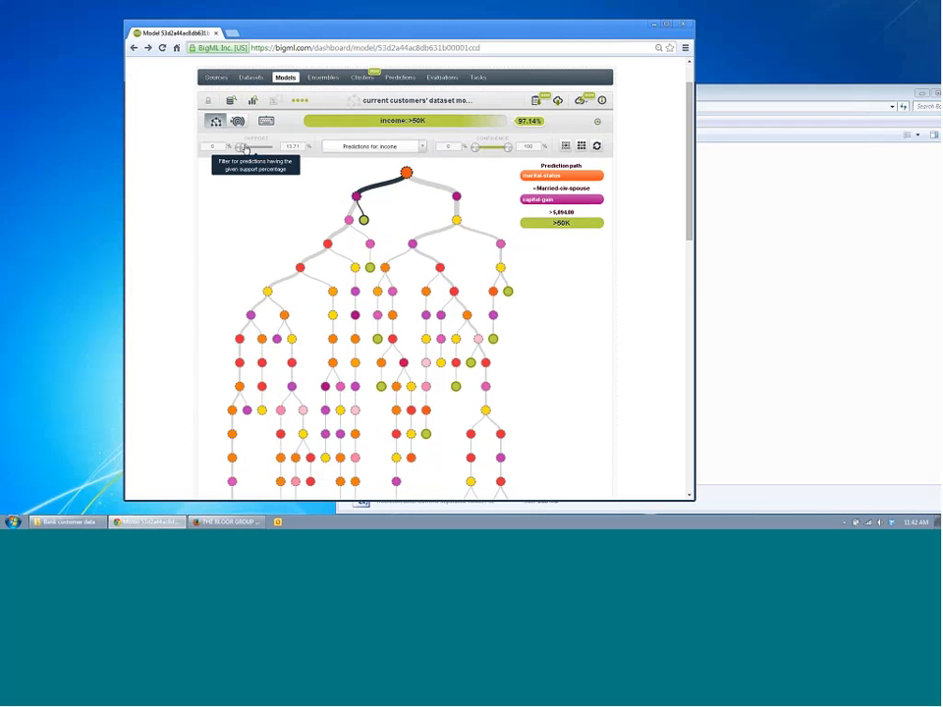
left_click(237, 122)
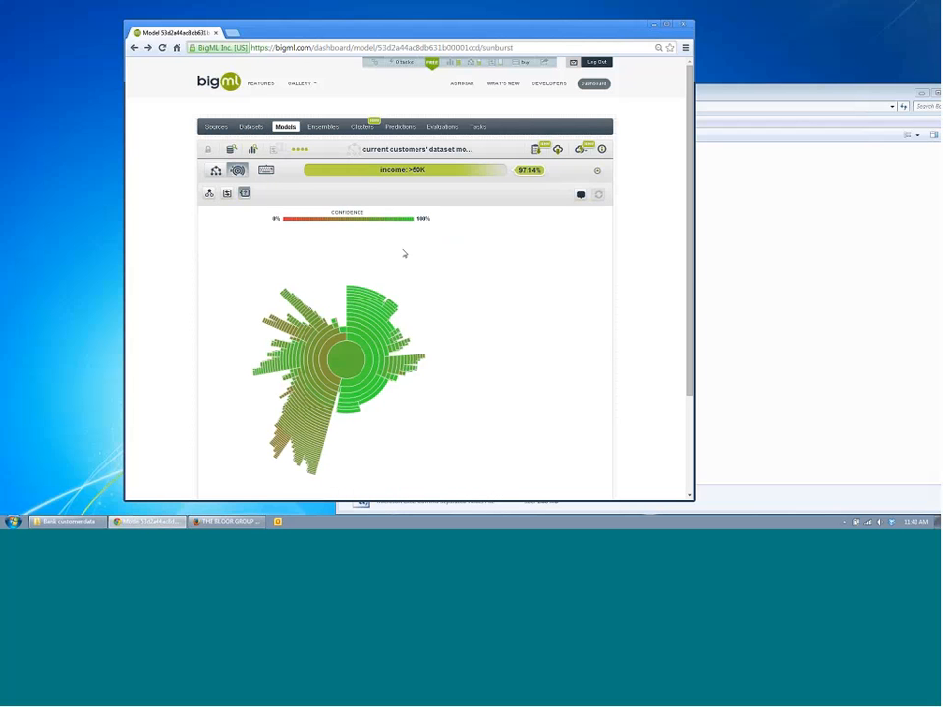
left_click(218, 173)
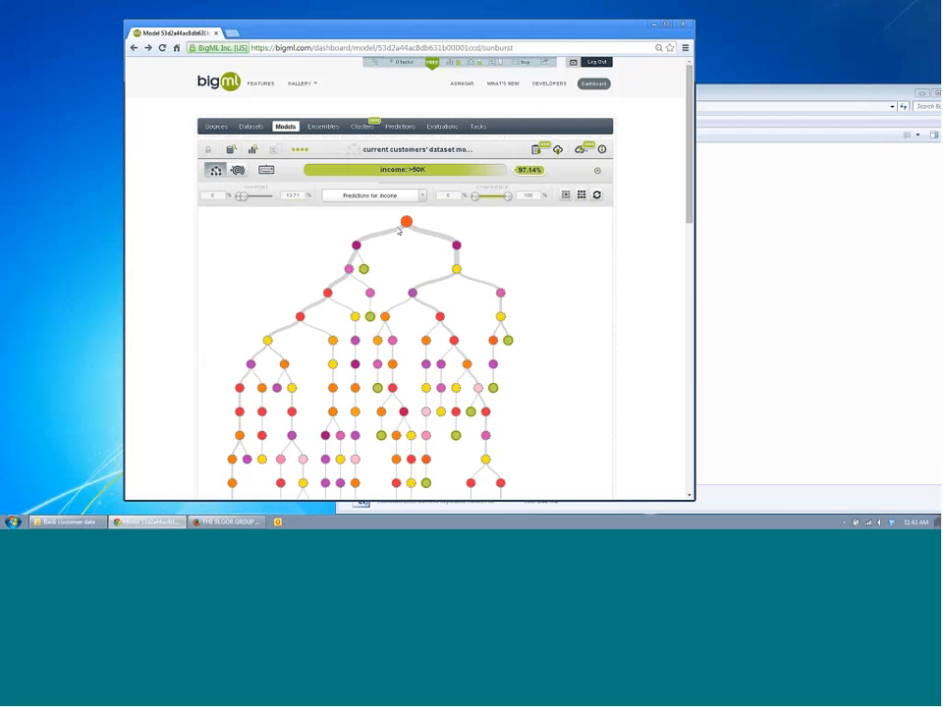
Step: Recolor the sunburst by prediction and by confidence, and examine its segments from the centre to the capital-loss split
left_click(240, 177)
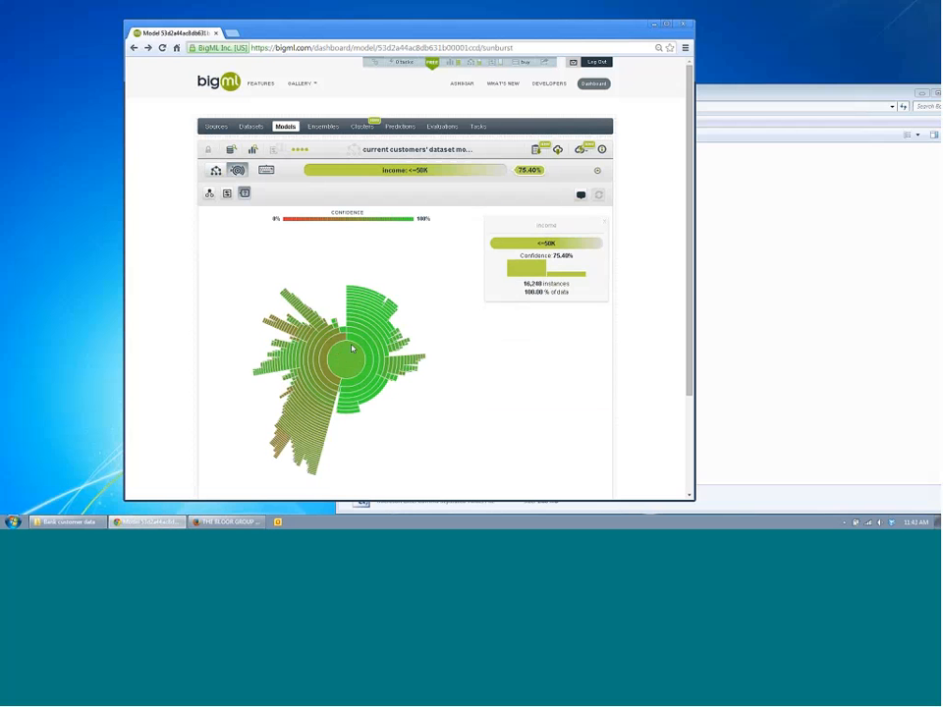
left_click(227, 194)
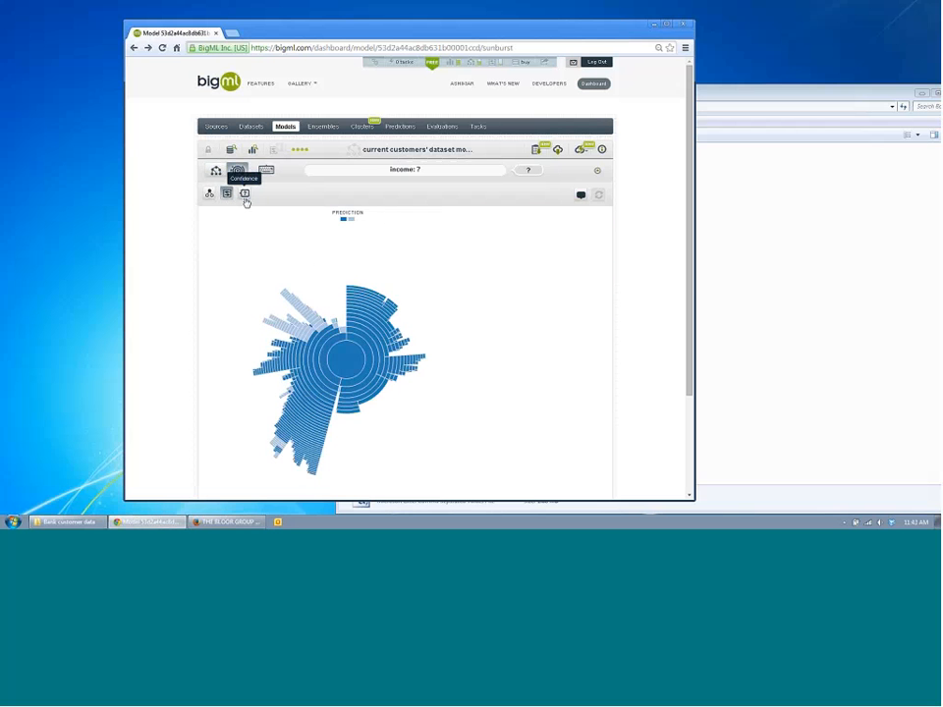
left_click(245, 197)
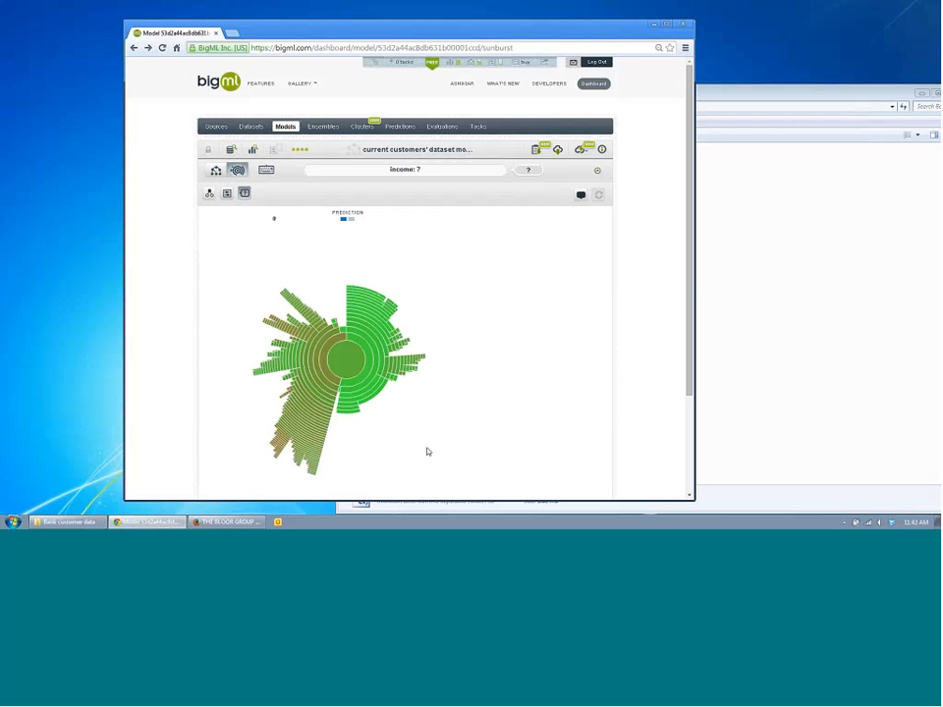
mouse_move(349, 367)
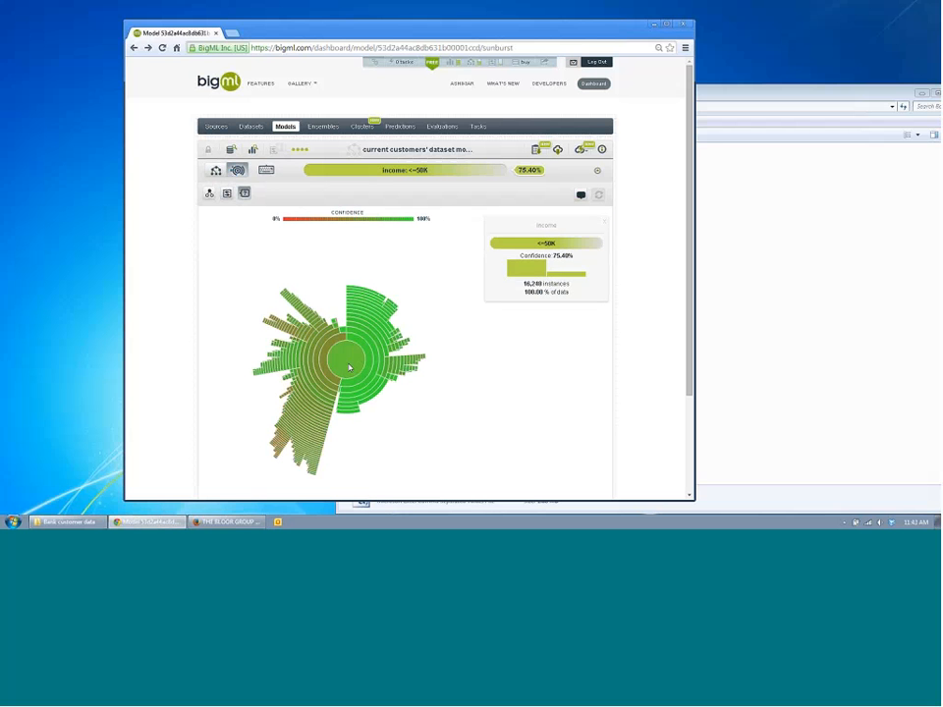
left_click(350, 418)
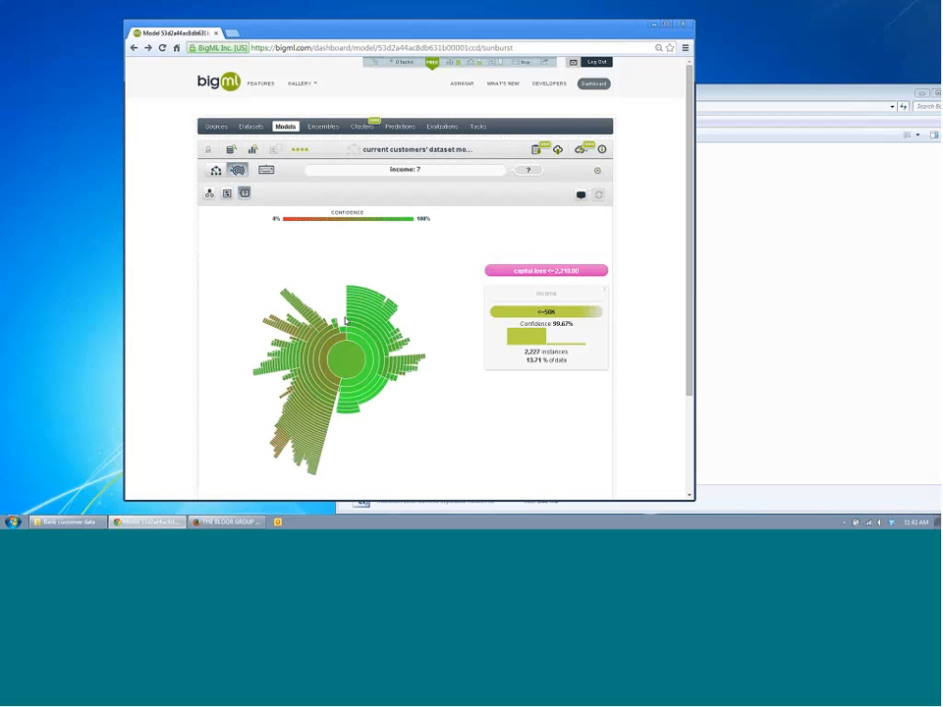
Step: Return to the tree view and review the prediction path to the Married-civ-spouse leaf with high capital gain
left_click(216, 171)
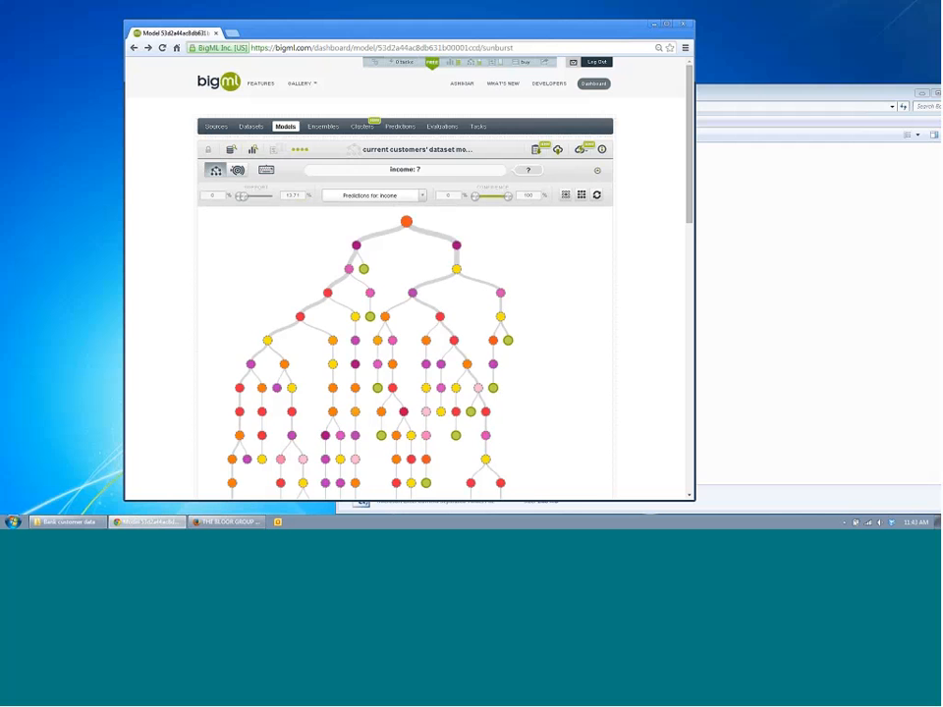
scroll(589, 370, "down", 1)
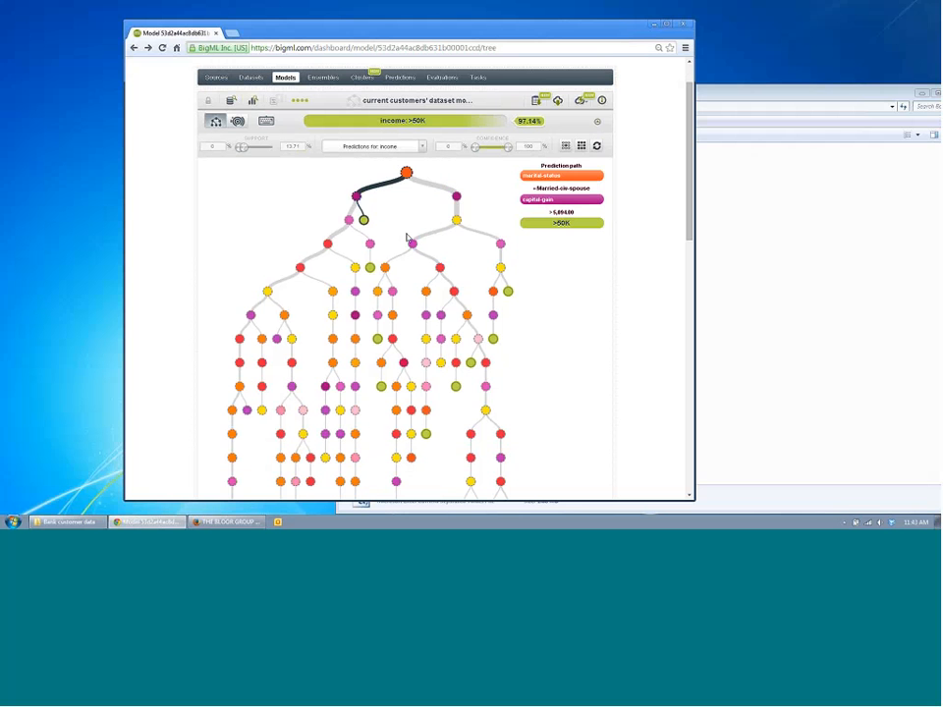
scroll(408, 237, "up", 1)
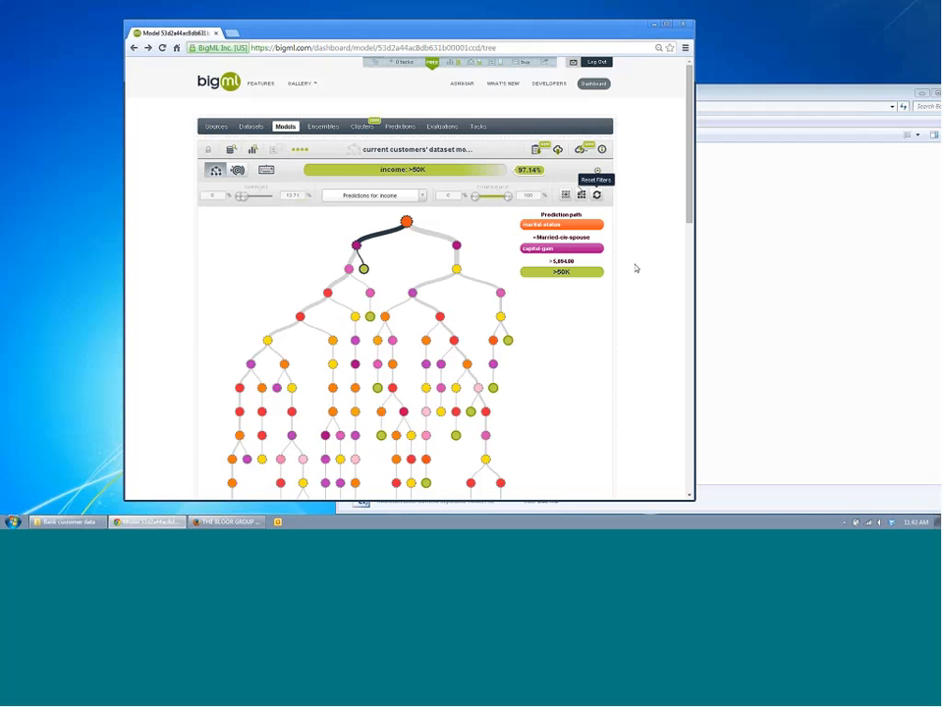
Step: Start a single prediction from the model, setting occupation to Craft-repair and capital-gain to 39281
left_click(574, 151)
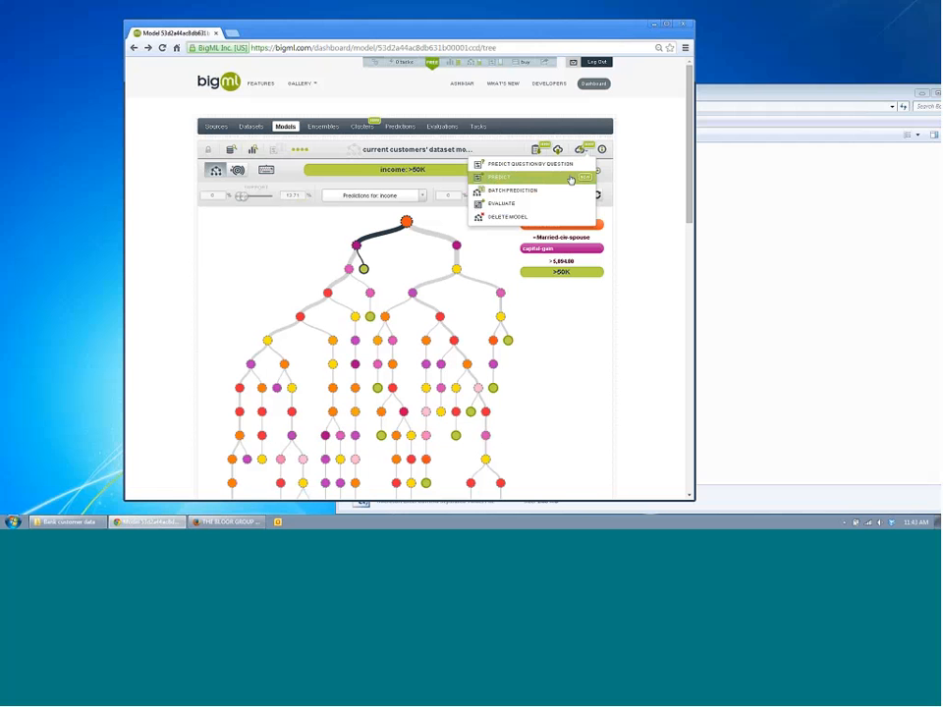
left_click(570, 179)
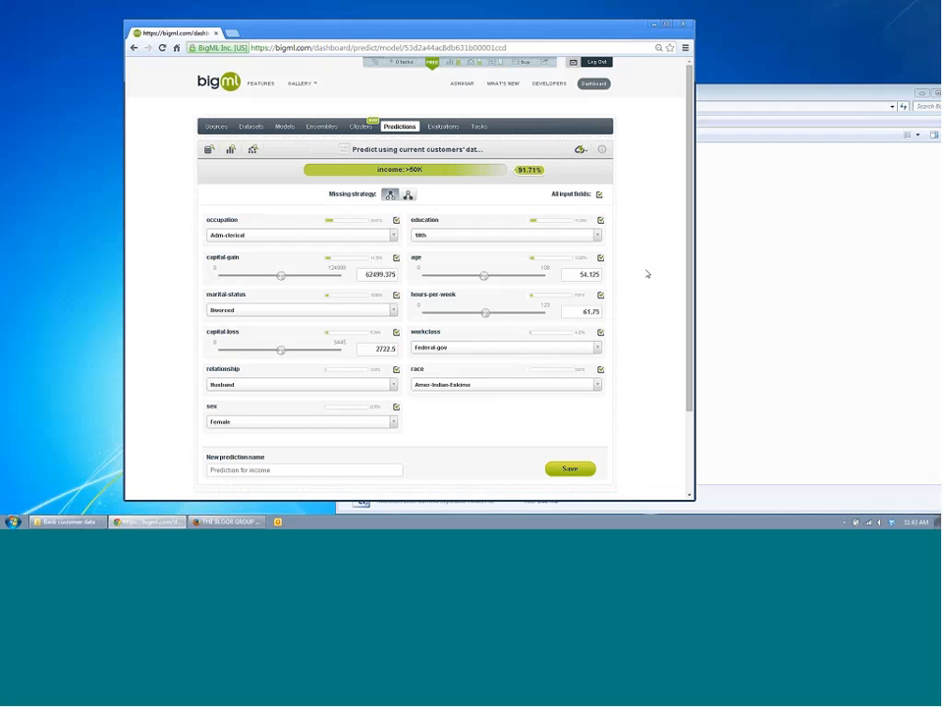
scroll(646, 273, "down", 1)
left_click(288, 187)
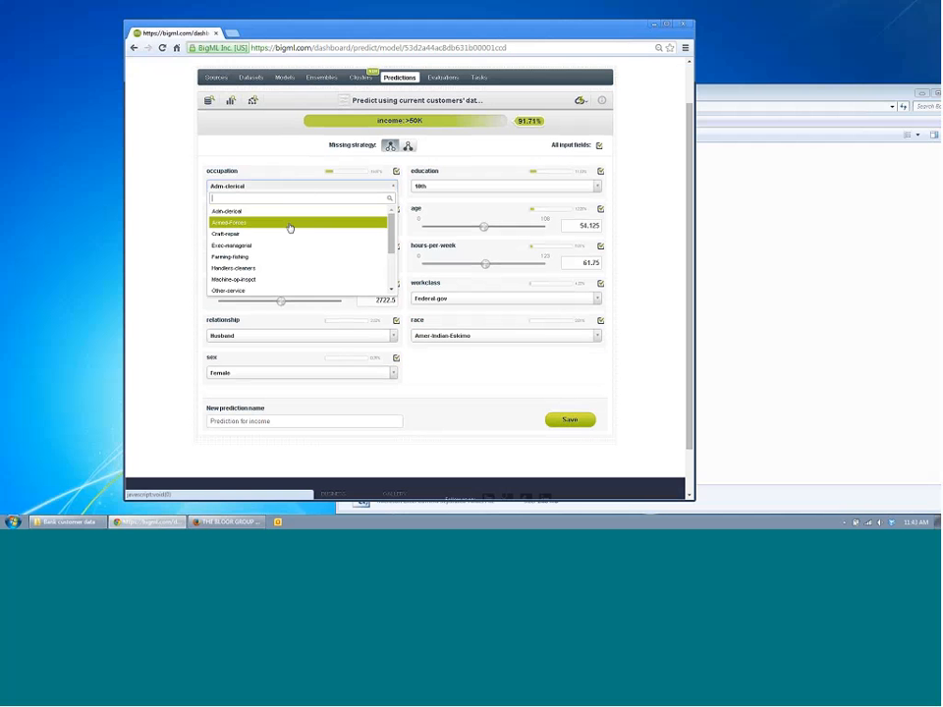
left_click(292, 236)
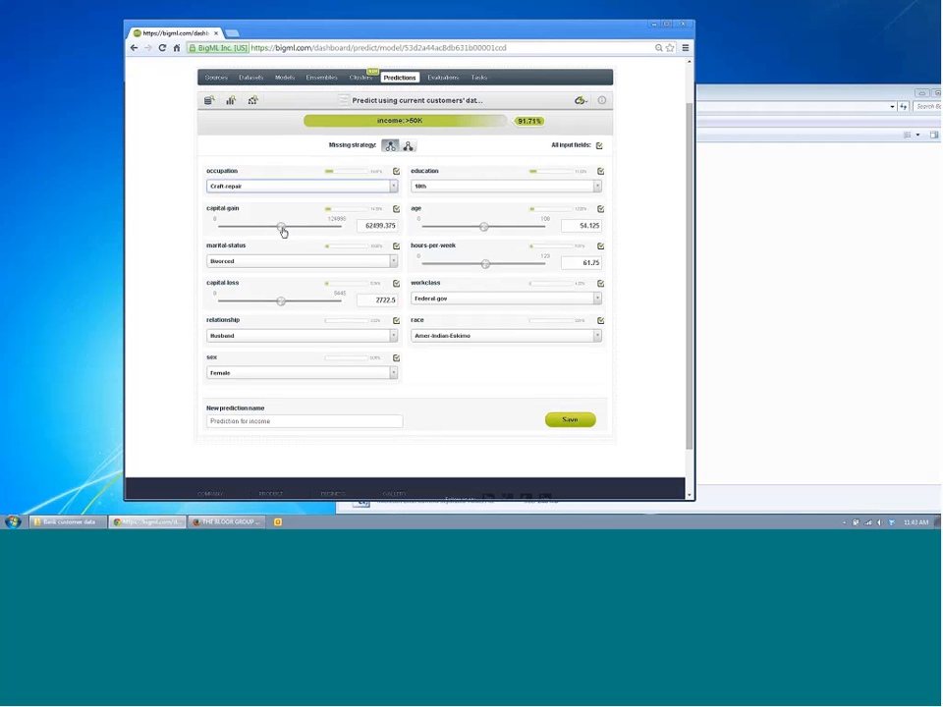
left_click_drag(282, 227, 256, 227)
Step: Set the prediction's marital-status to Married-civ-spouse and its capital-loss to 3410
left_click(255, 268)
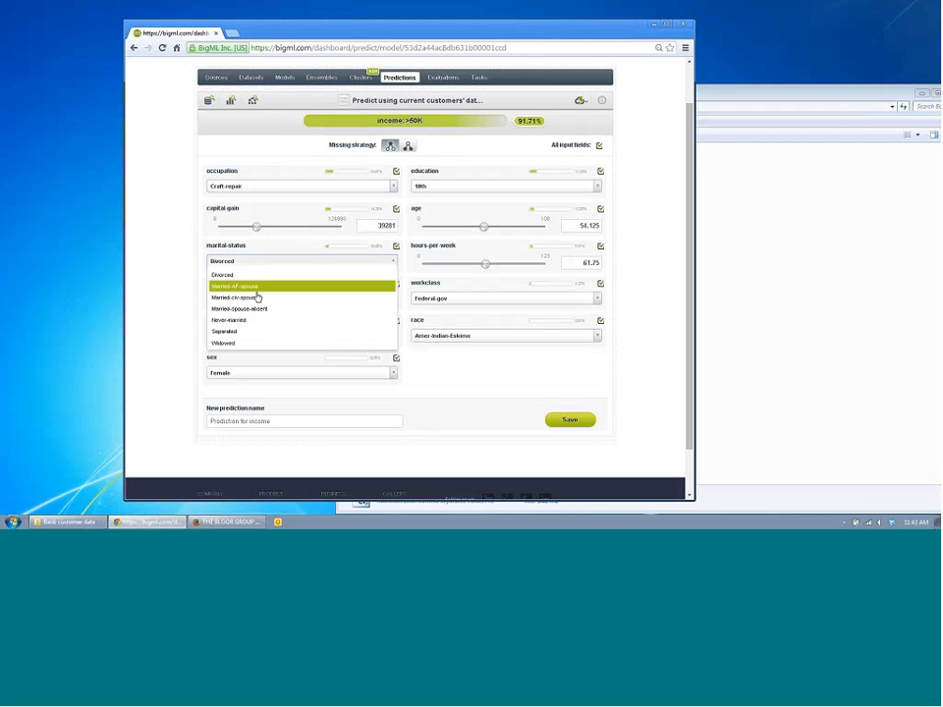
left_click(257, 299)
left_click_drag(283, 302, 294, 302)
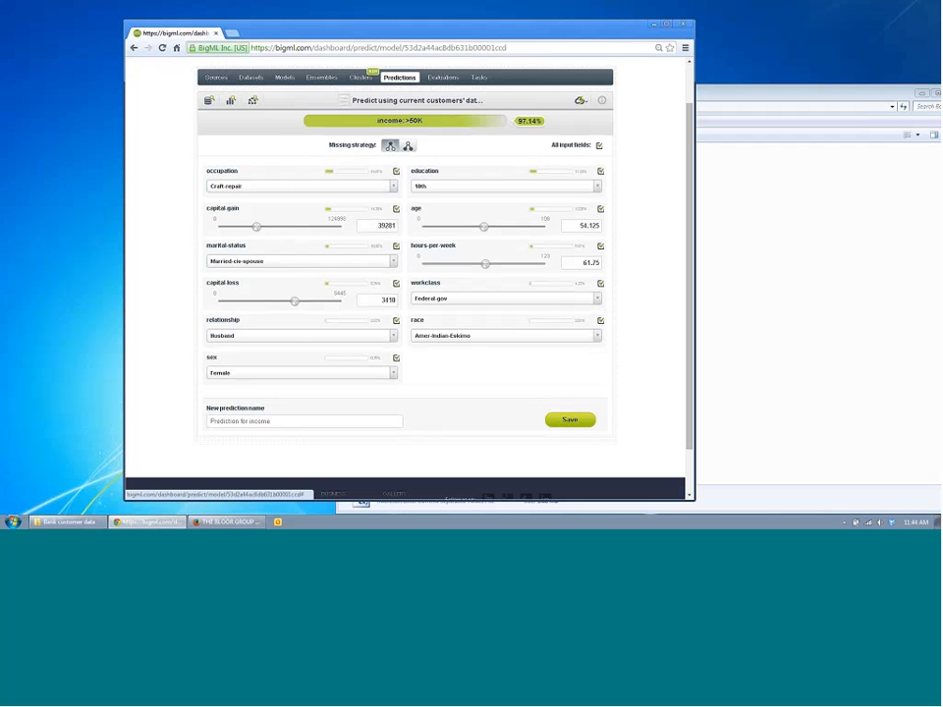
Step: Exclude race from the prediction's input fields, and try workclass as Never-worked before setting it to Private
left_click(600, 320)
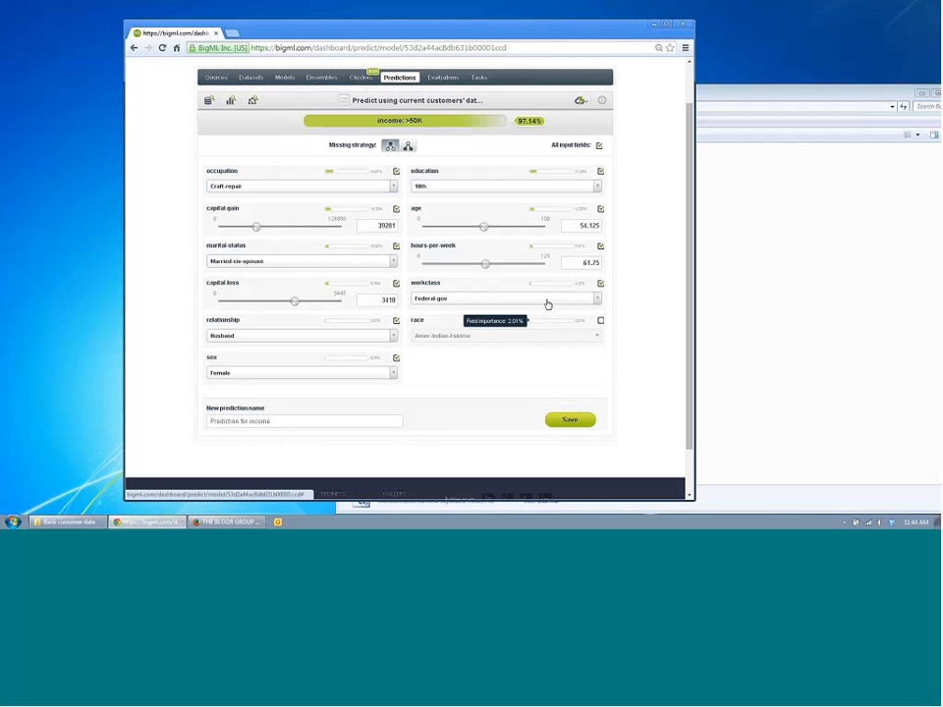
left_click(488, 301)
left_click(480, 334)
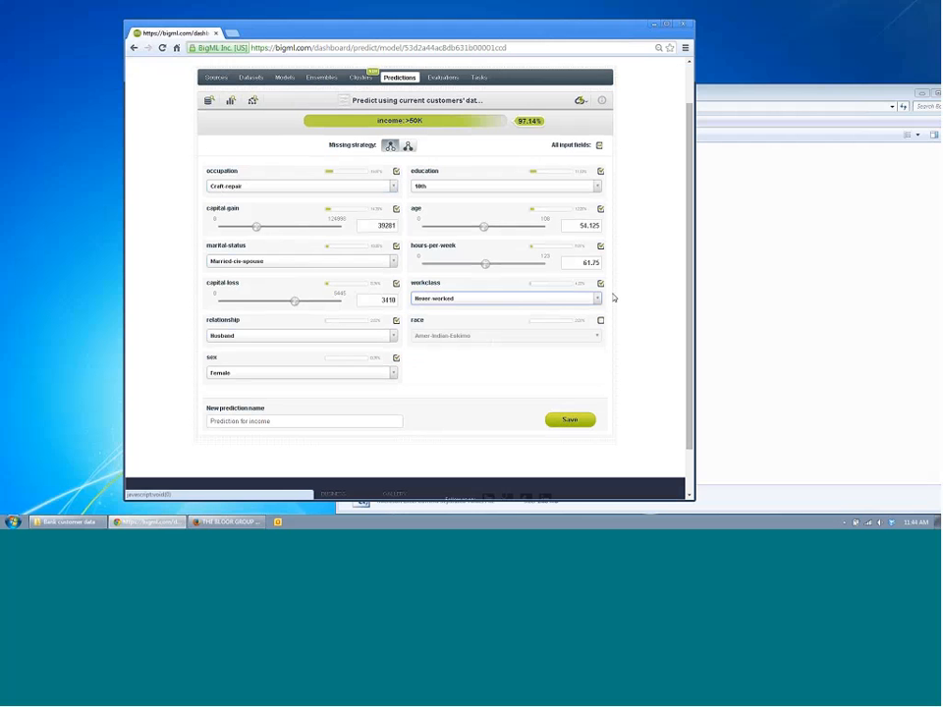
left_click(513, 300)
left_click(491, 346)
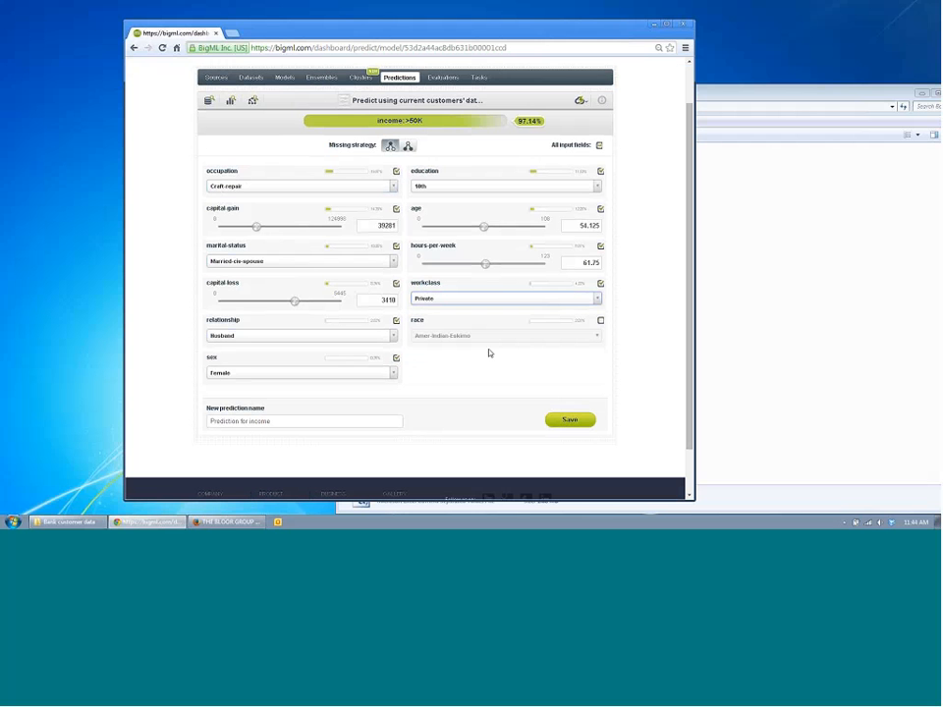
Step: Set the prediction's age to 30, hours-per-week to 63, capital-loss to 2480 and capital-gain to 53565, and save the prediction
left_click_drag(488, 268, 457, 230)
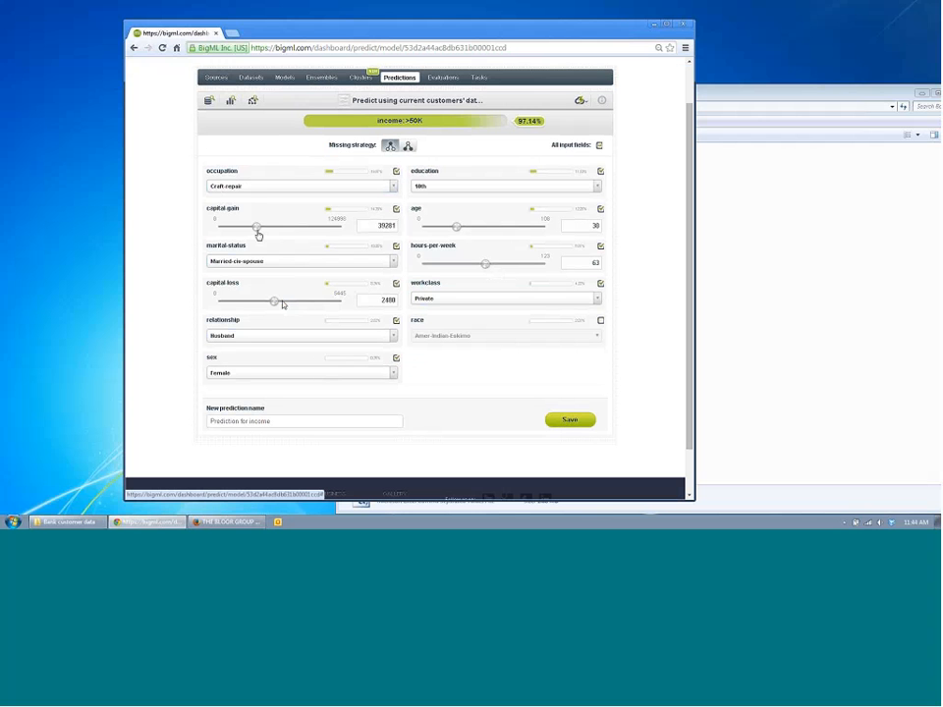
left_click_drag(256, 231, 273, 230)
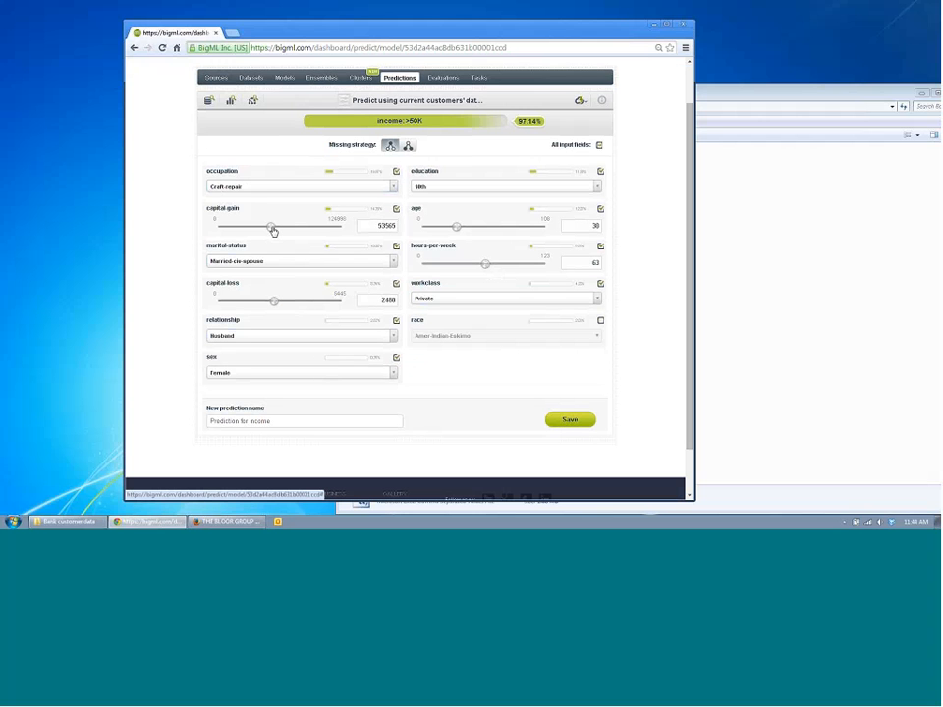
left_click(568, 420)
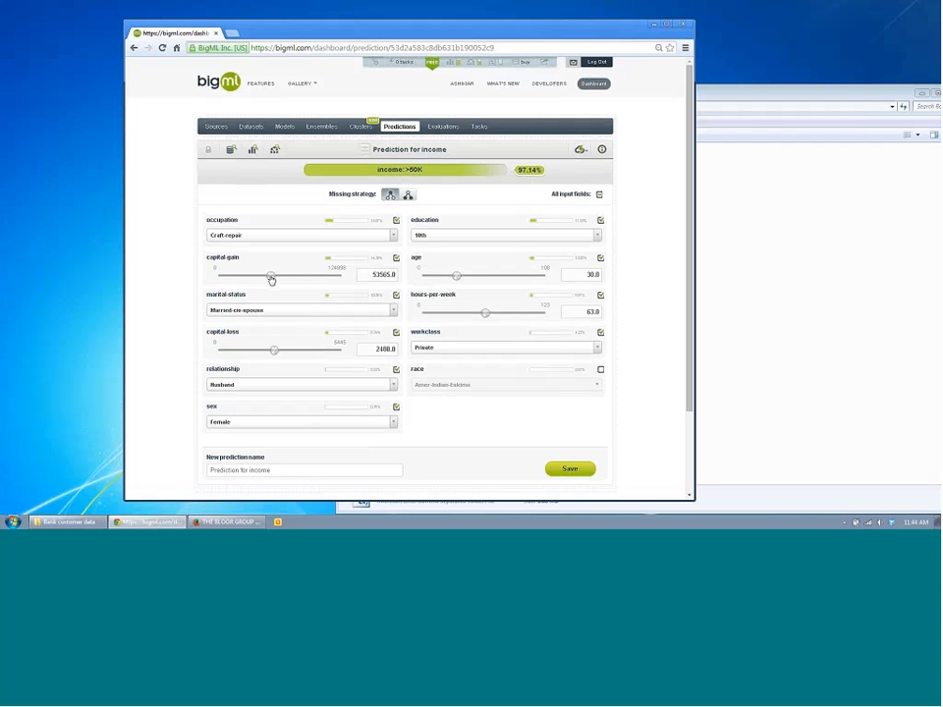
Step: In the saved prediction, set capital-gain to 3571, capital-loss to 3255, age to 63 and workclass to Never-worked
left_click_drag(270, 275, 222, 279)
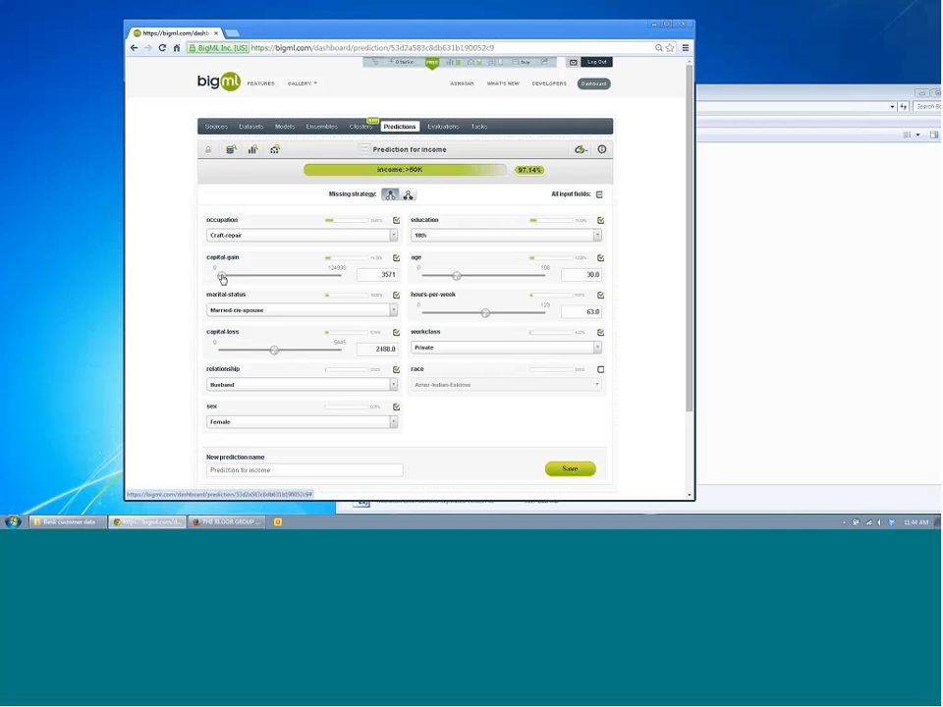
left_click_drag(274, 351, 291, 351)
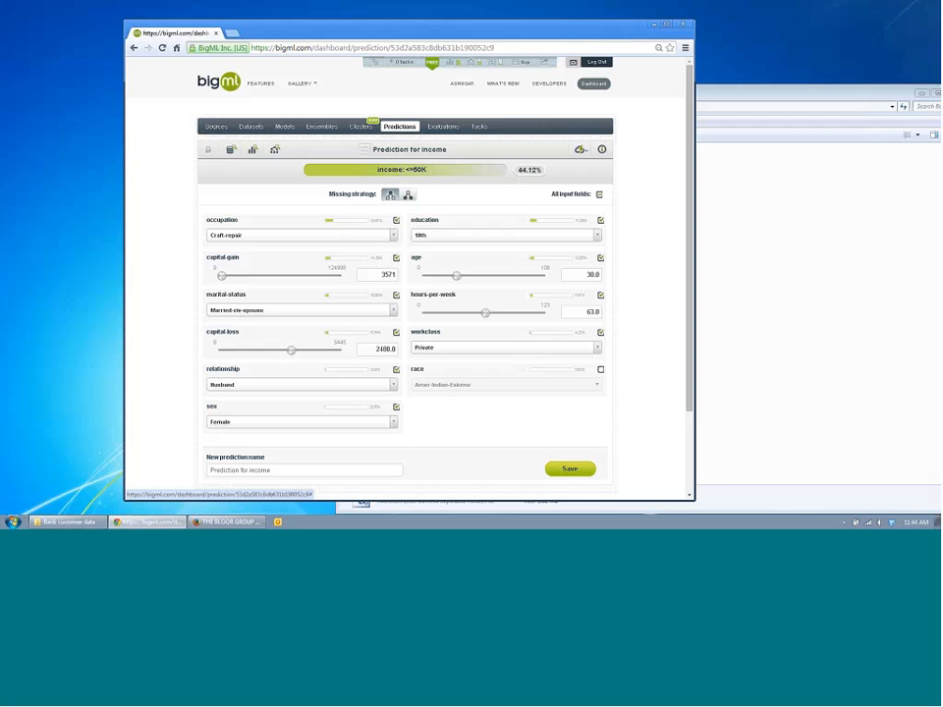
scroll(288, 208, "down", 1)
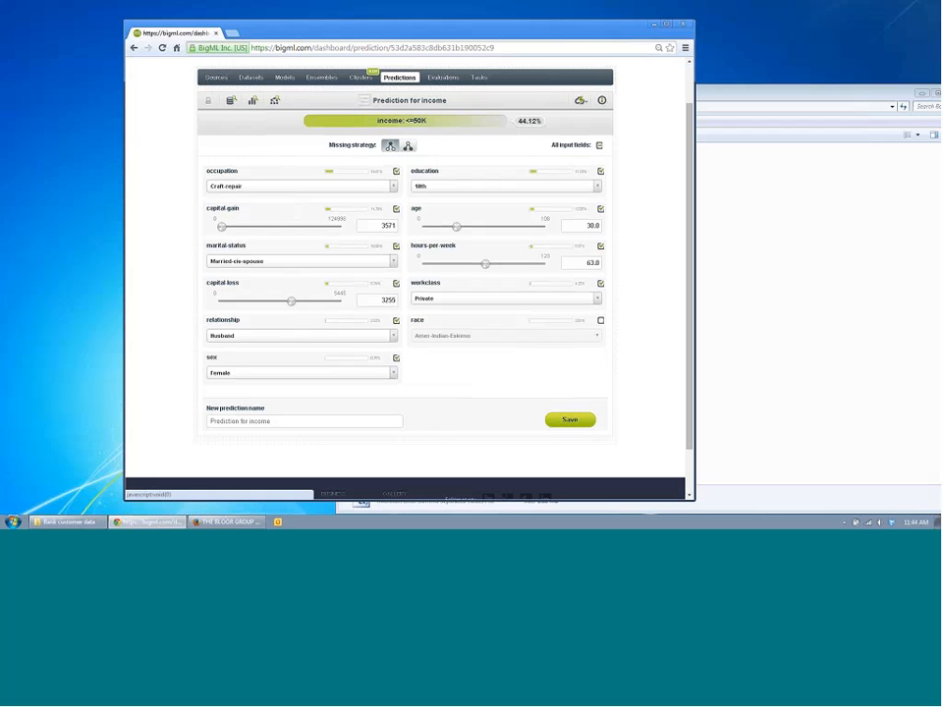
left_click_drag(457, 230, 495, 232)
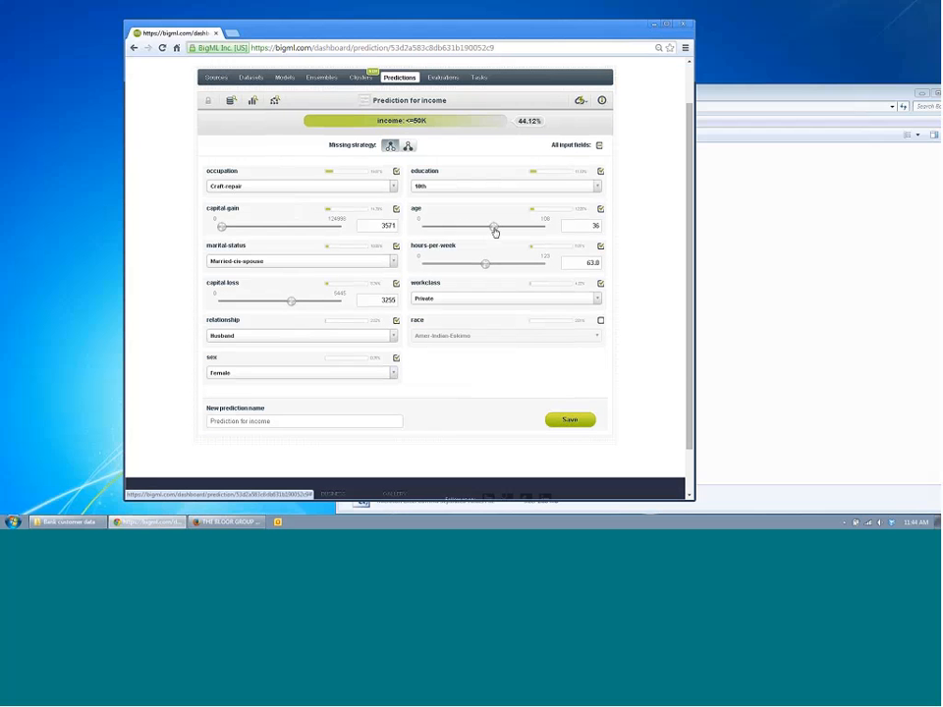
left_click(516, 299)
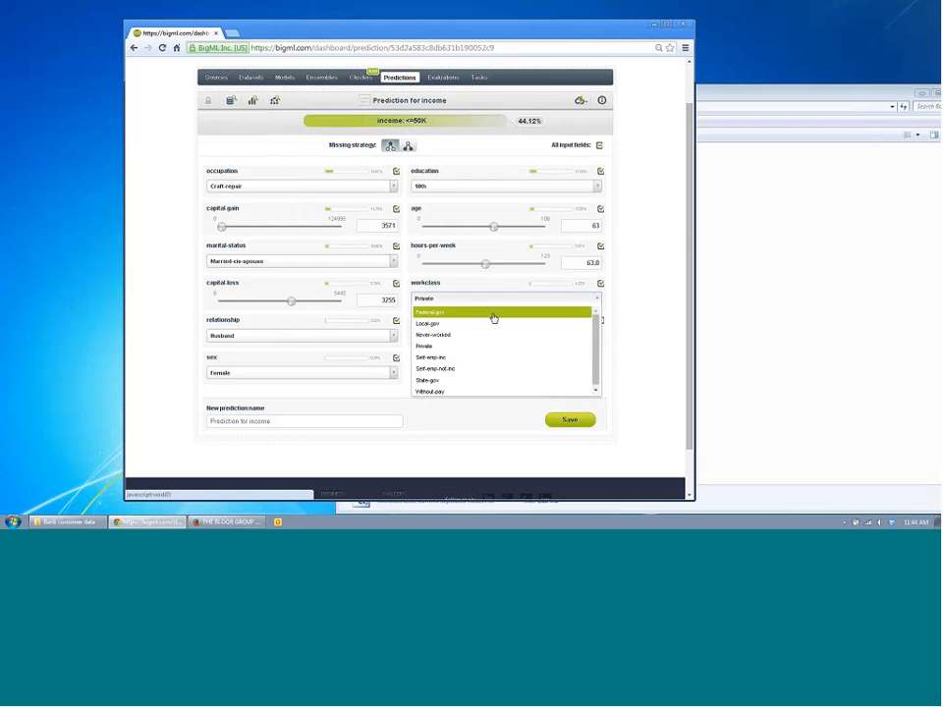
left_click(476, 335)
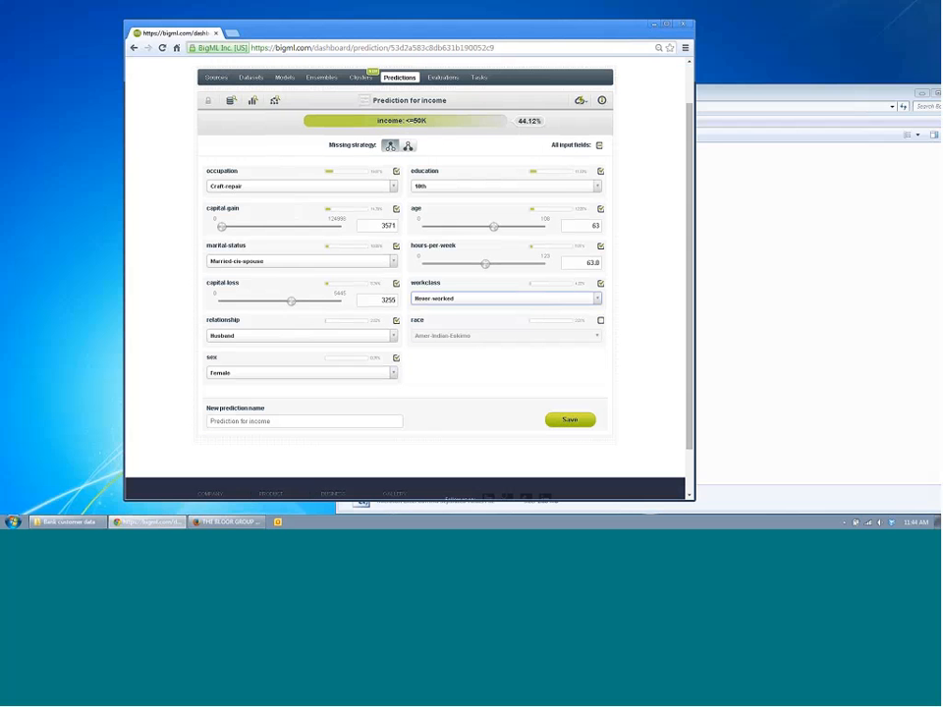
Step: Return to the model from the prediction and review the field importance and text summary in its Model Summary Report
scroll(634, 337, "up", 1)
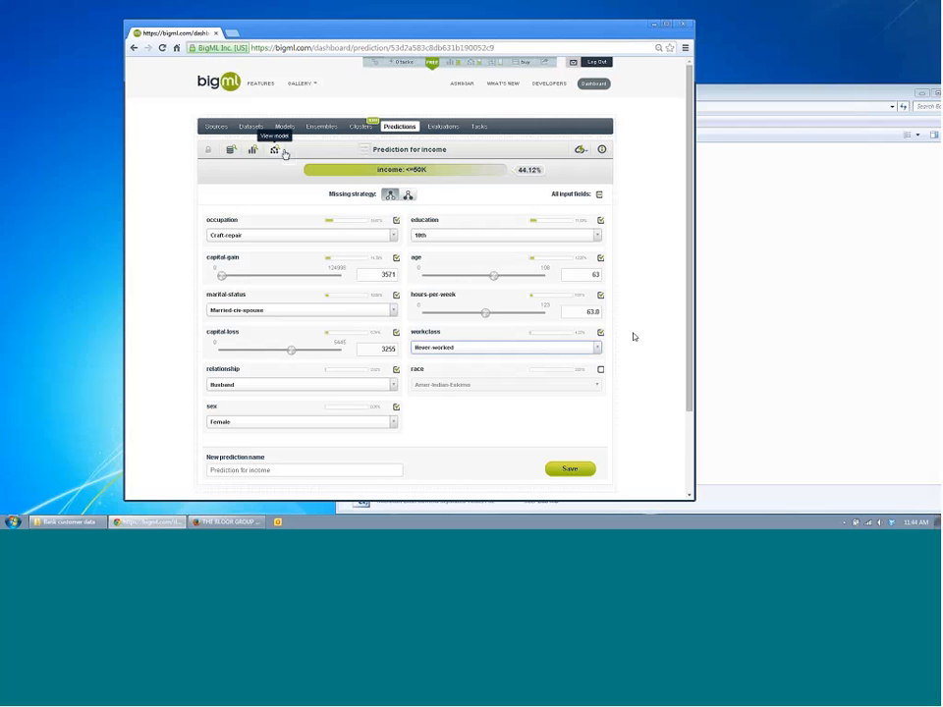
left_click(276, 150)
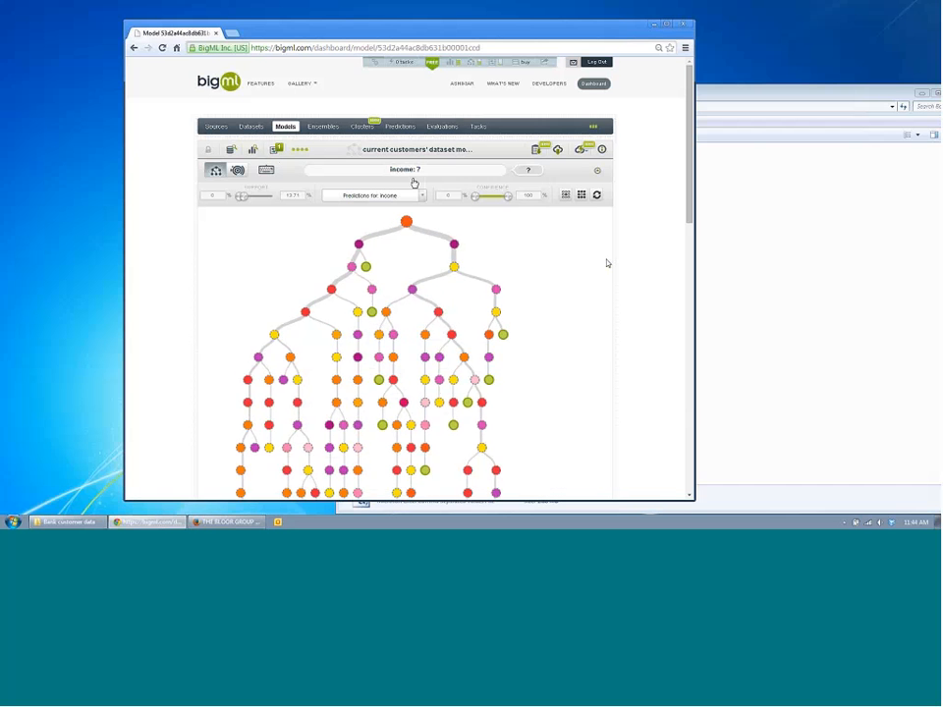
left_click(537, 150)
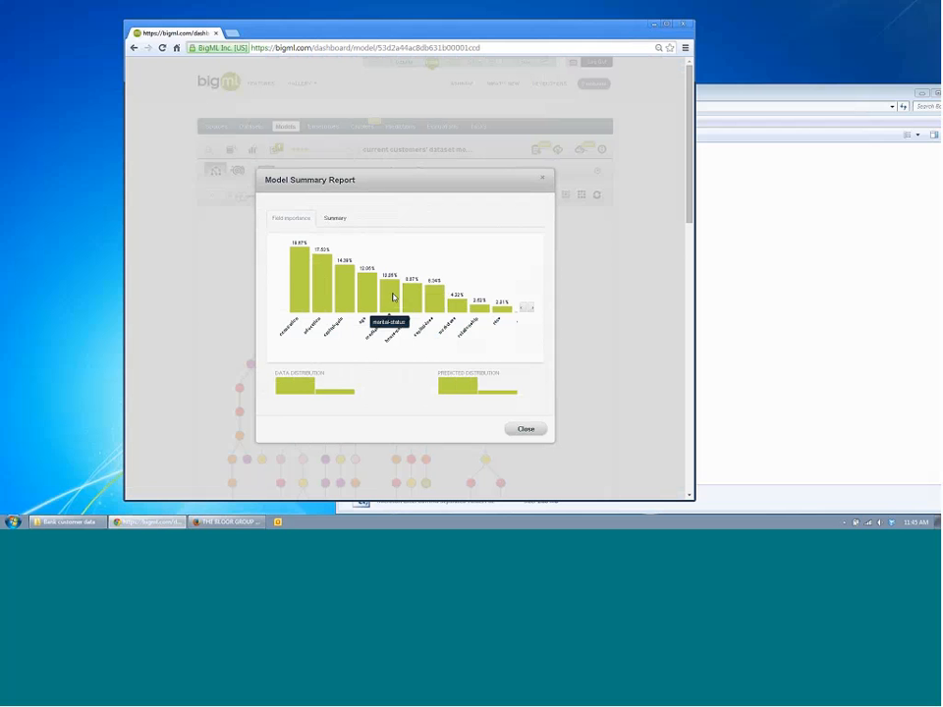
left_click(335, 218)
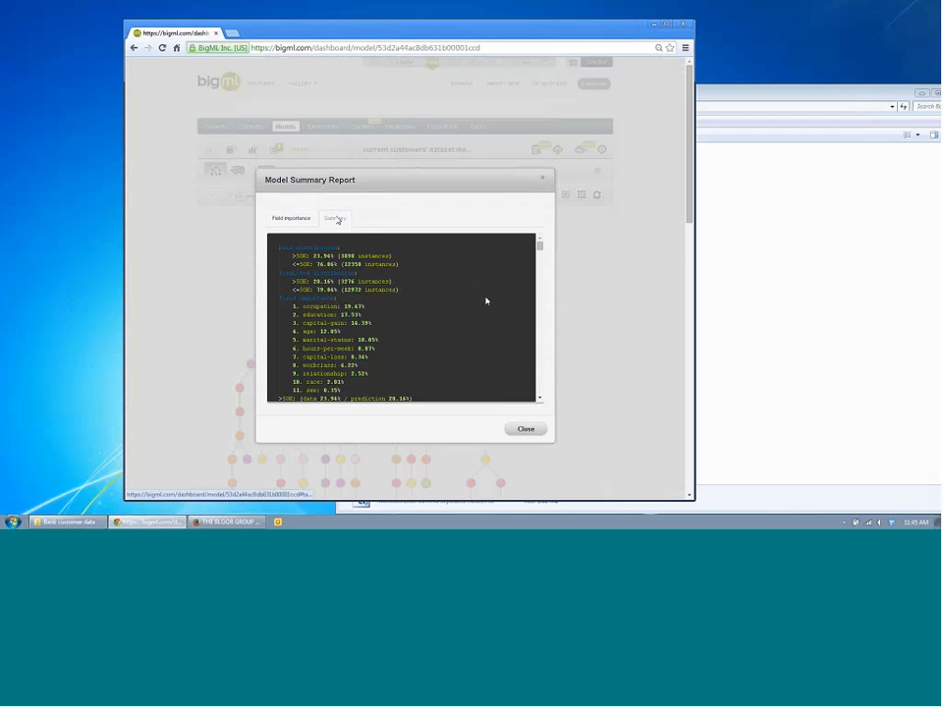
scroll(414, 327, "down", 1)
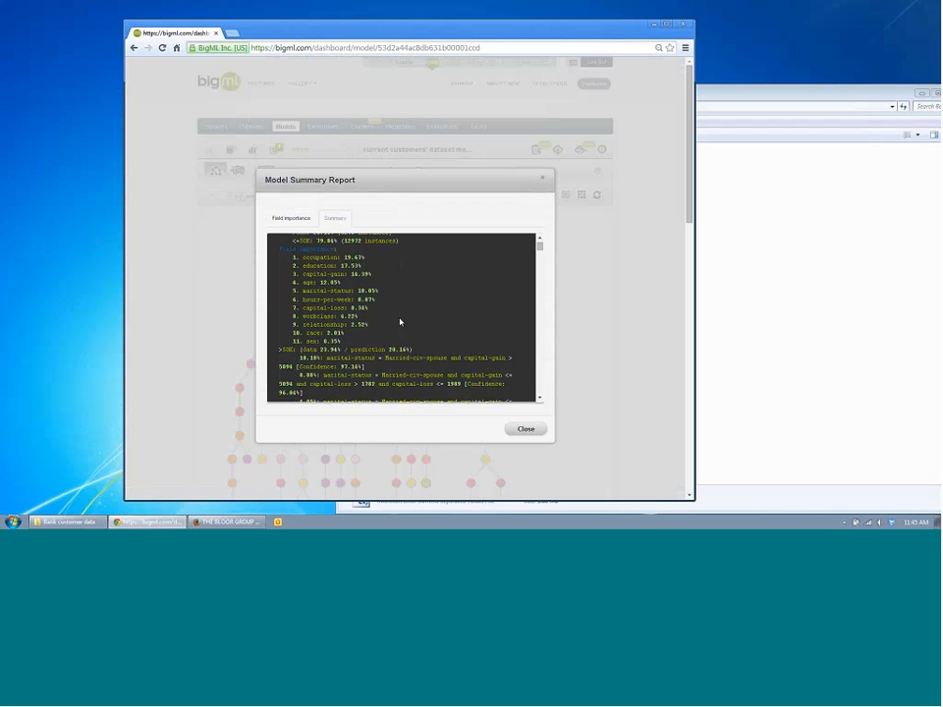
scroll(383, 314, "down", 2)
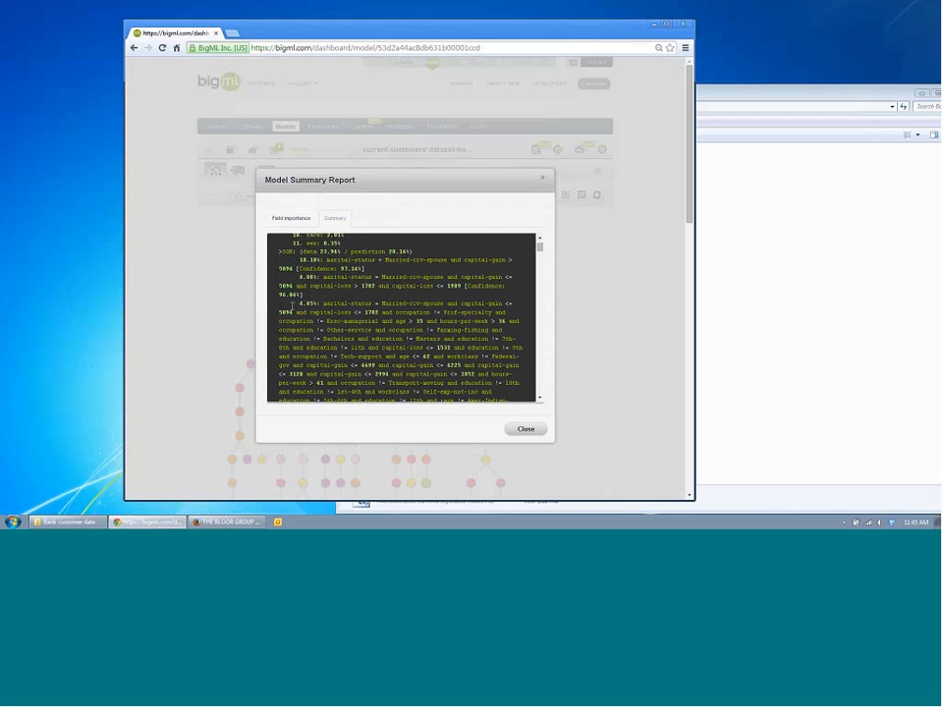
scroll(292, 306, "down", 1)
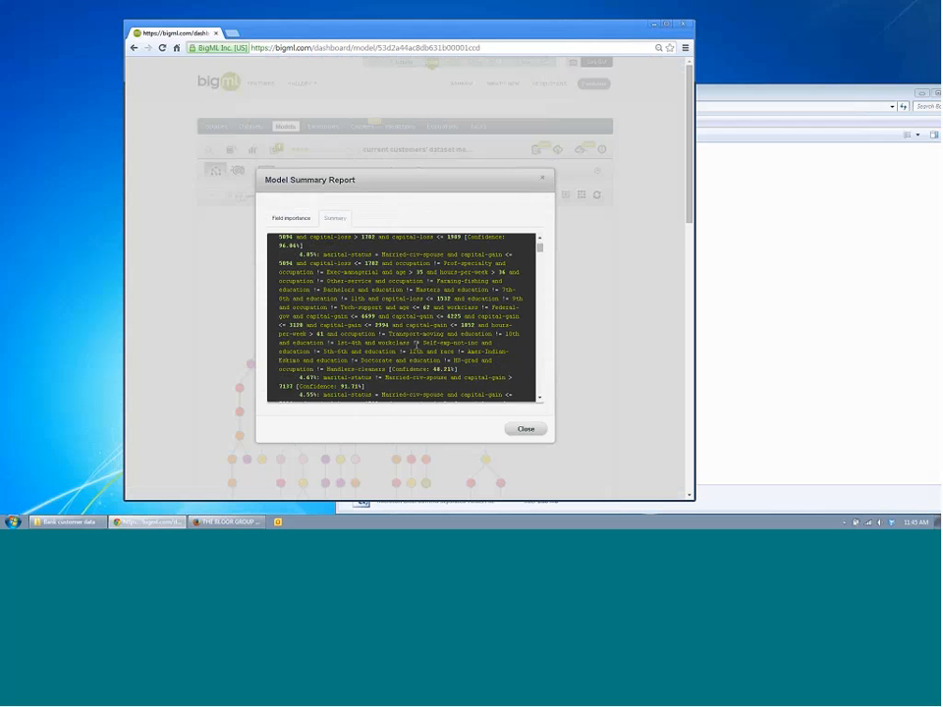
scroll(415, 345, "up", 1)
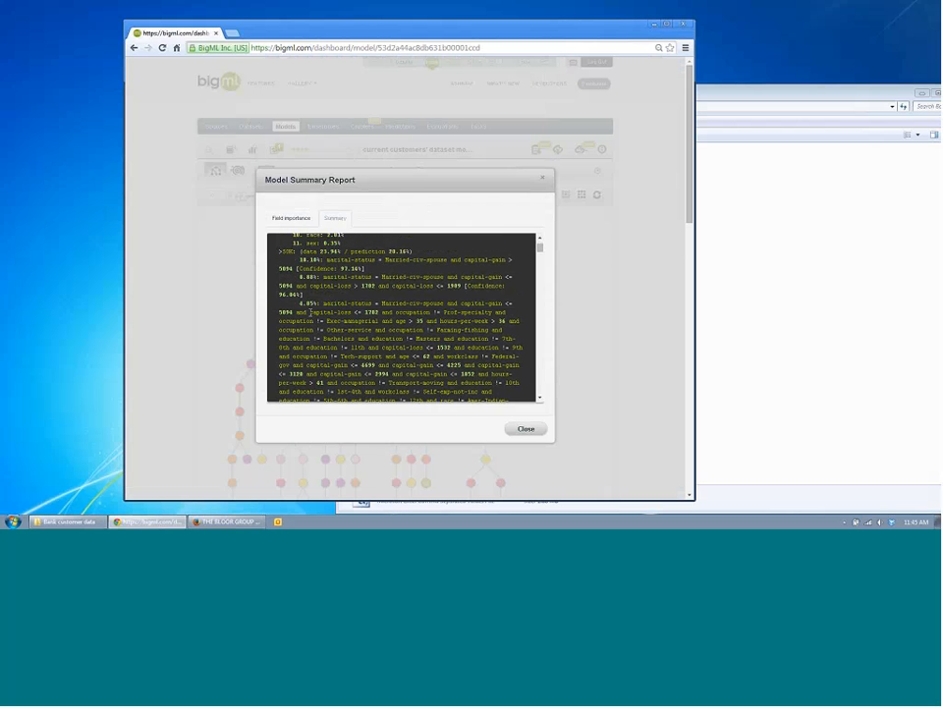
left_click(526, 430)
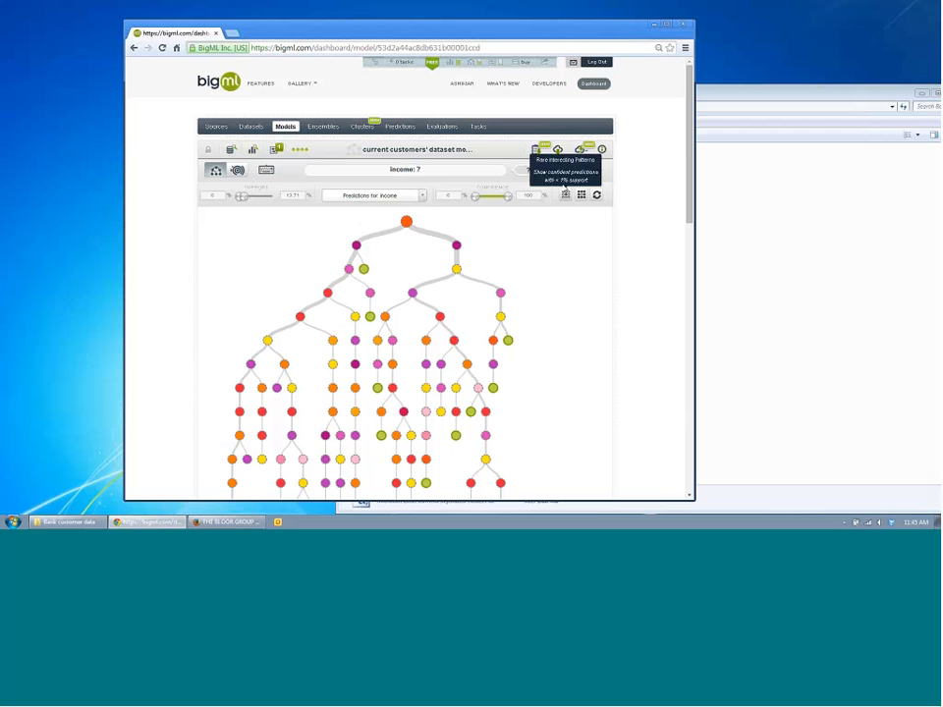
Step: Display the complete actionable model as Python code for review, and close the download dialog
left_click(557, 152)
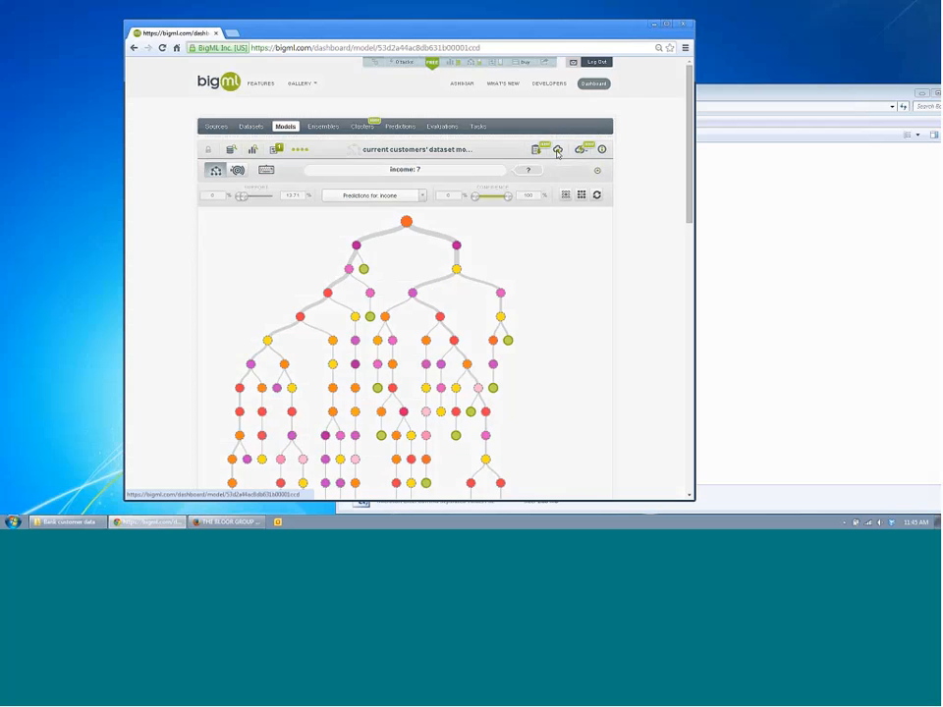
left_click(308, 221)
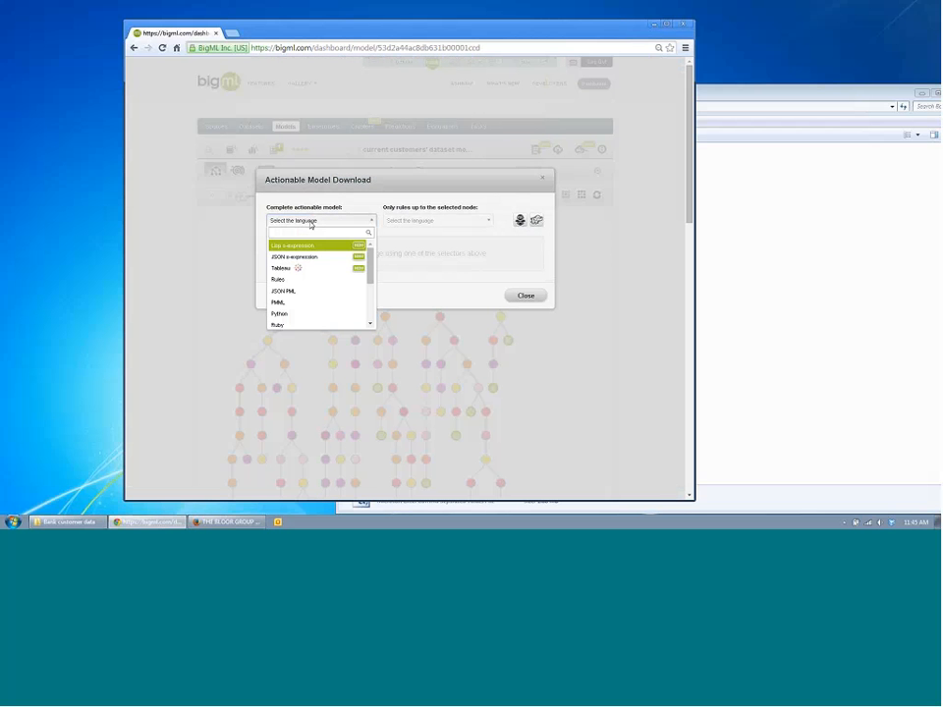
left_click_drag(371, 268, 373, 288)
left_click(301, 258)
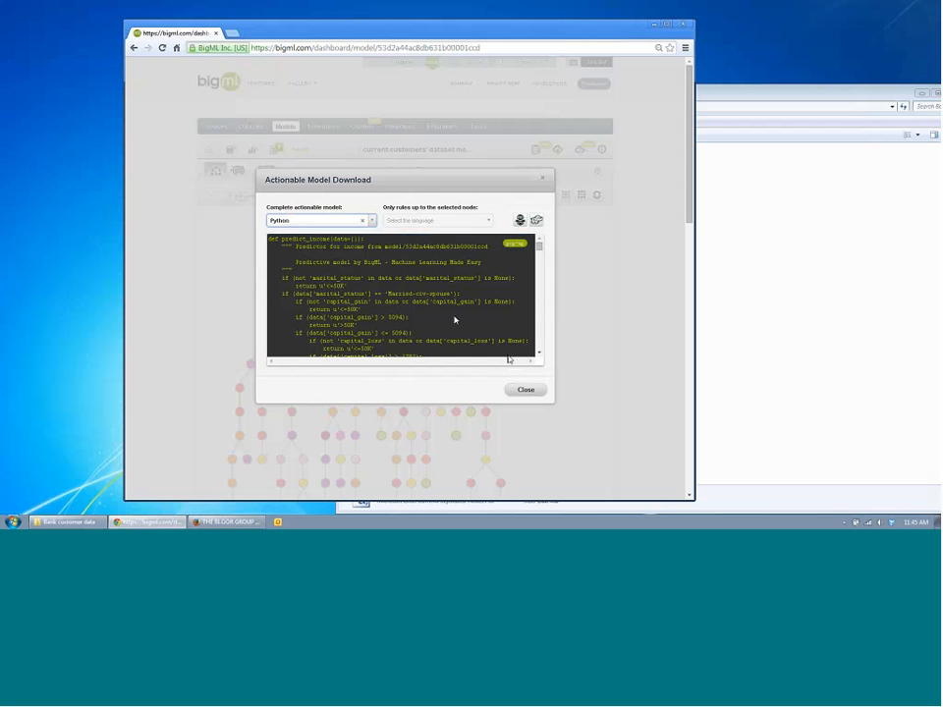
left_click(522, 391)
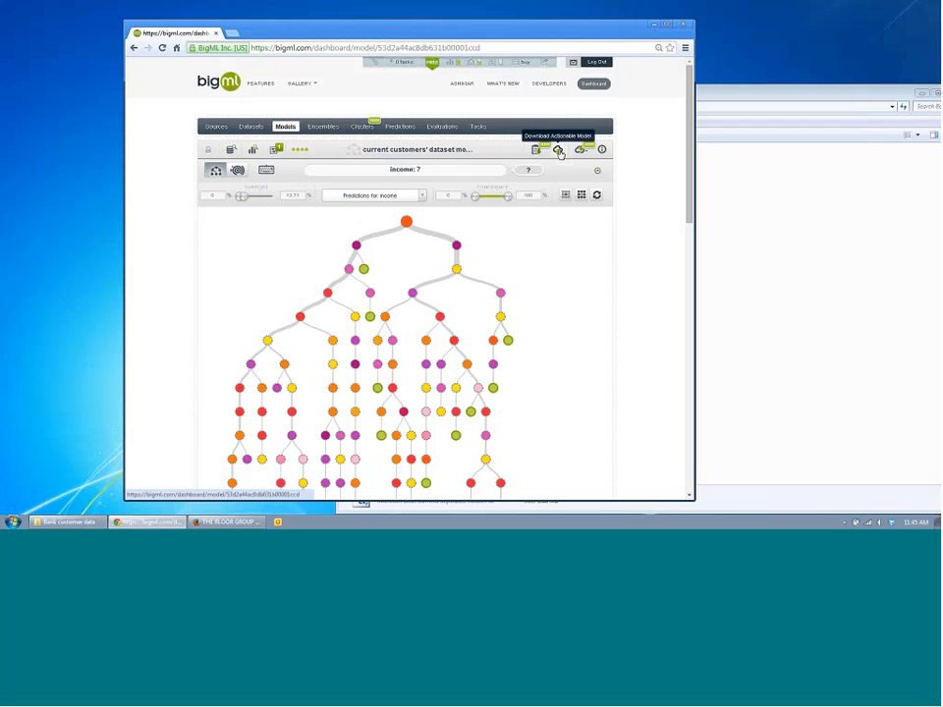
Step: Download the complete actionable model in MS Excel format and open the downloaded workbook
left_click(558, 150)
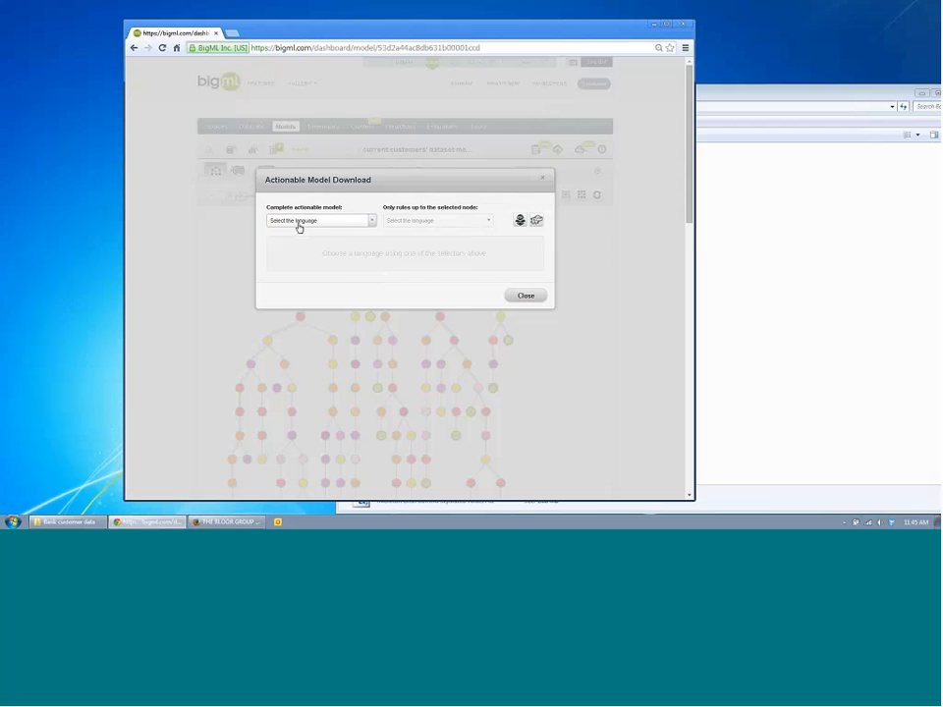
left_click(299, 222)
scroll(324, 283, "down", 5)
left_click(325, 294)
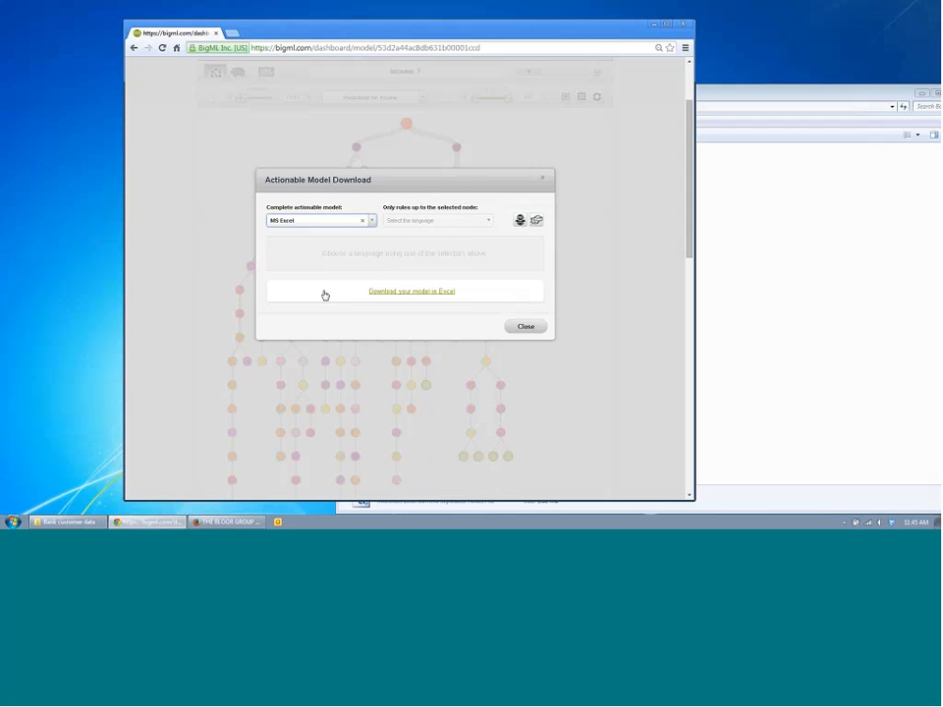
left_click(412, 294)
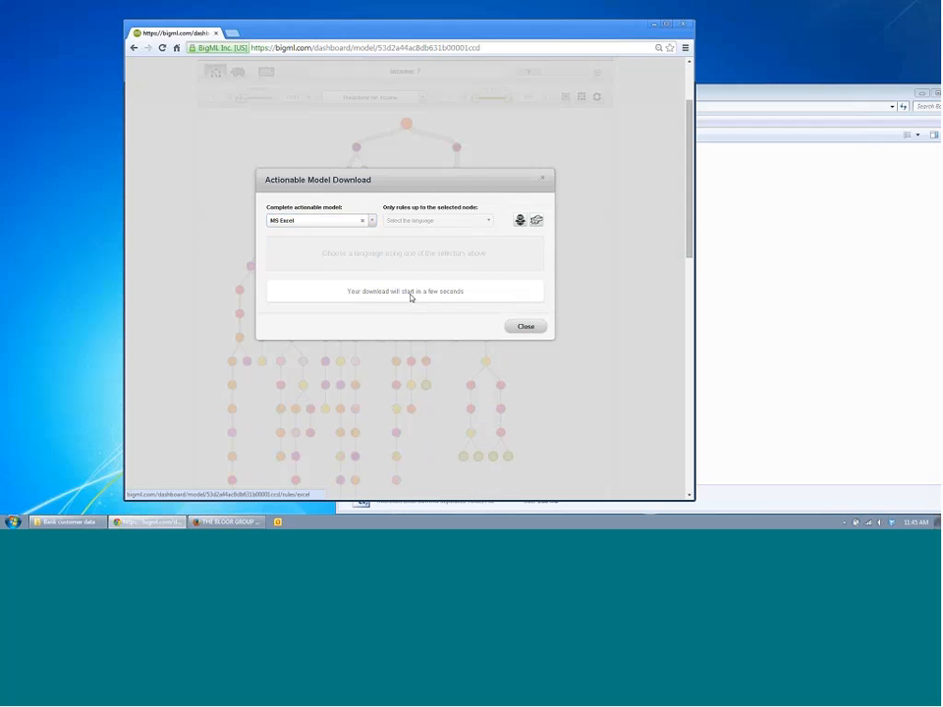
left_click(526, 316)
left_click(197, 490)
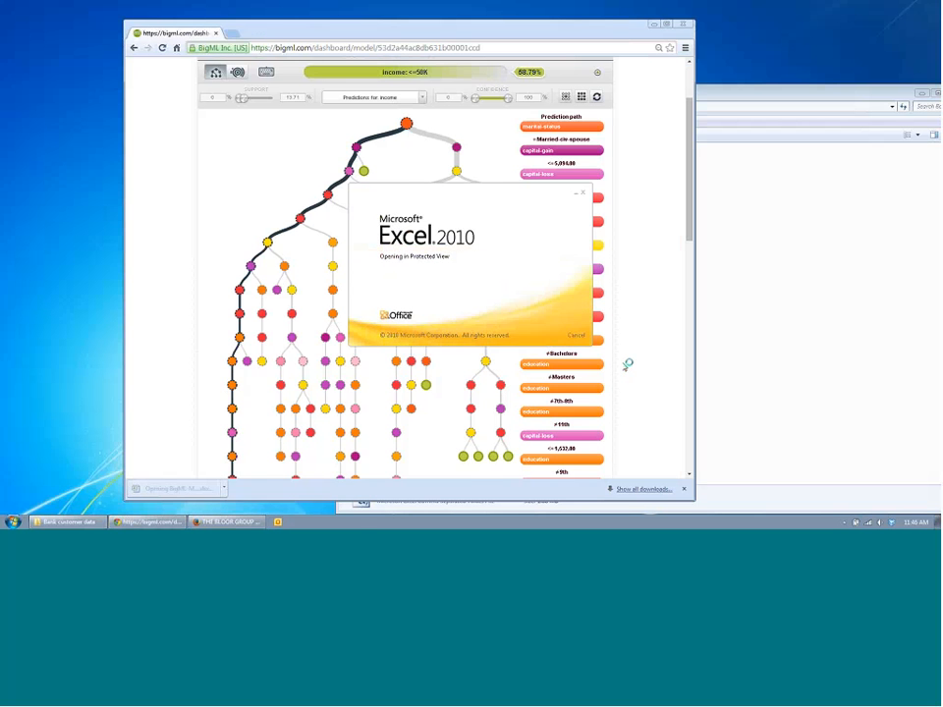
Step: Examine the yellow age input cell and the decision rules on the workbook's Predict sheet, and close Excel
scroll(629, 364, "up", 2)
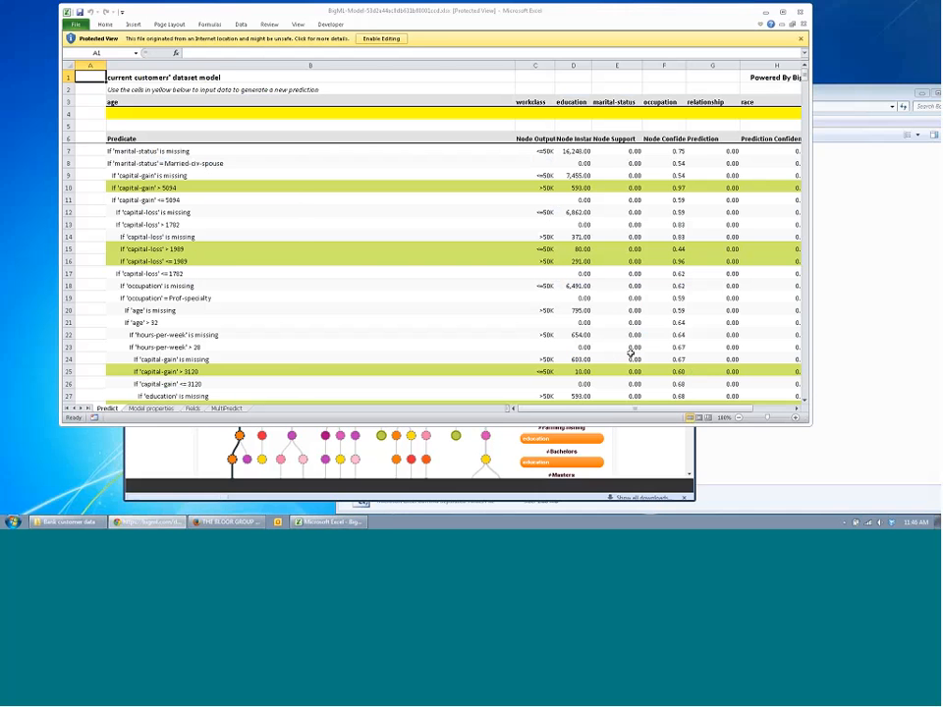
mouse_move(639, 409)
left_mouse_down()
mouse_move(667, 411)
mouse_move(639, 408)
left_mouse_up()
left_click(178, 118)
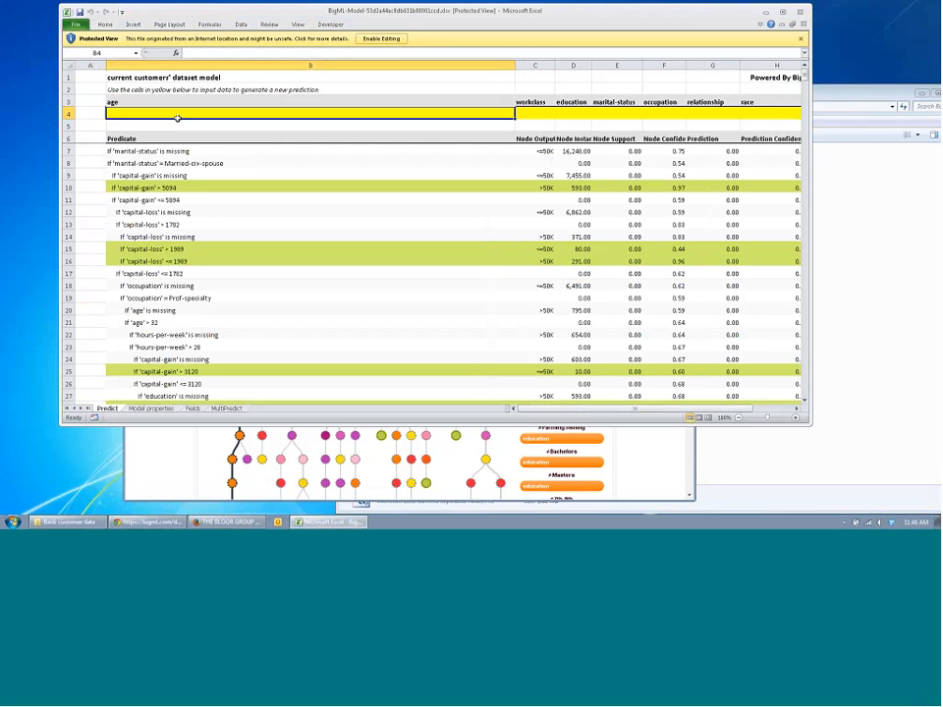
left_click(800, 12)
Step: Widen the browser window slightly and expand the privacy section in the model's information
scroll(645, 262, "down", 2)
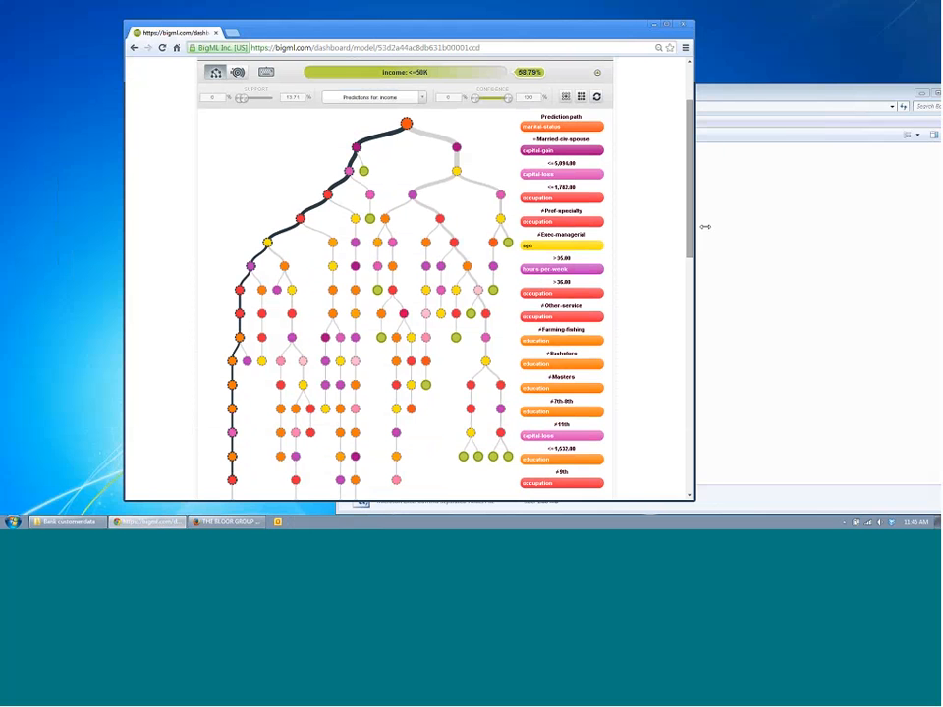
left_click_drag(696, 232, 705, 238)
left_click(591, 151)
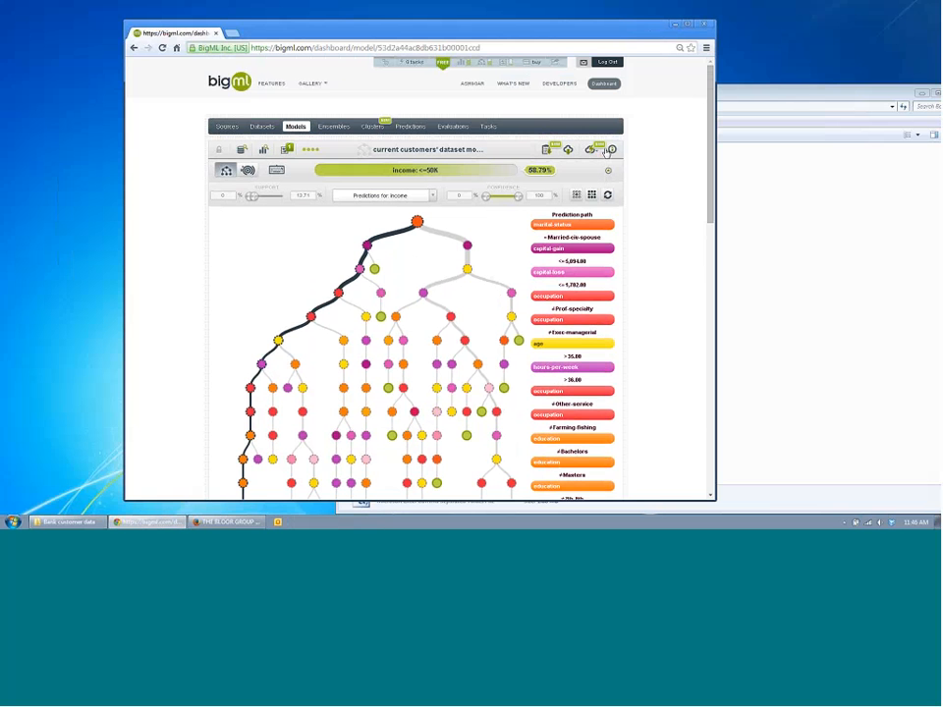
left_click(612, 150)
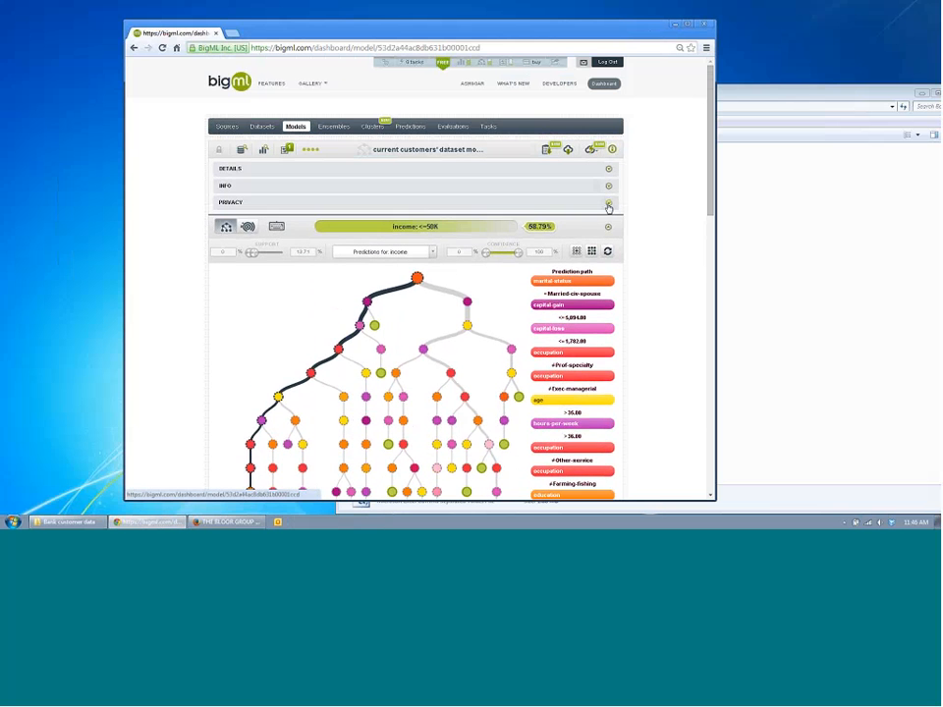
left_click(608, 202)
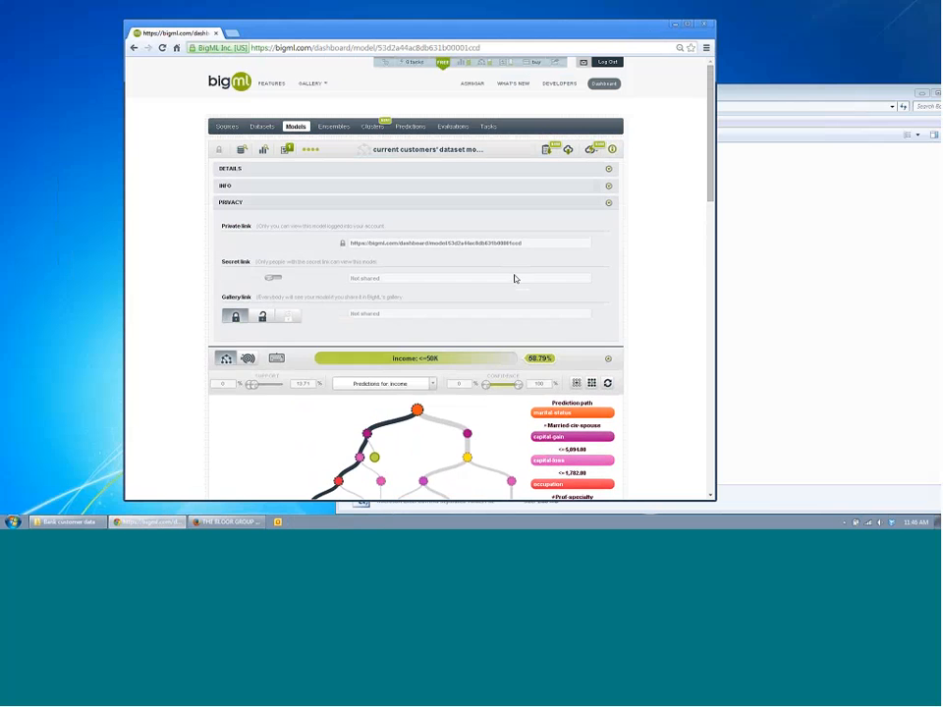
Step: Enable the model's secret link, and try to share the model publicly in the gallery
left_click(274, 280)
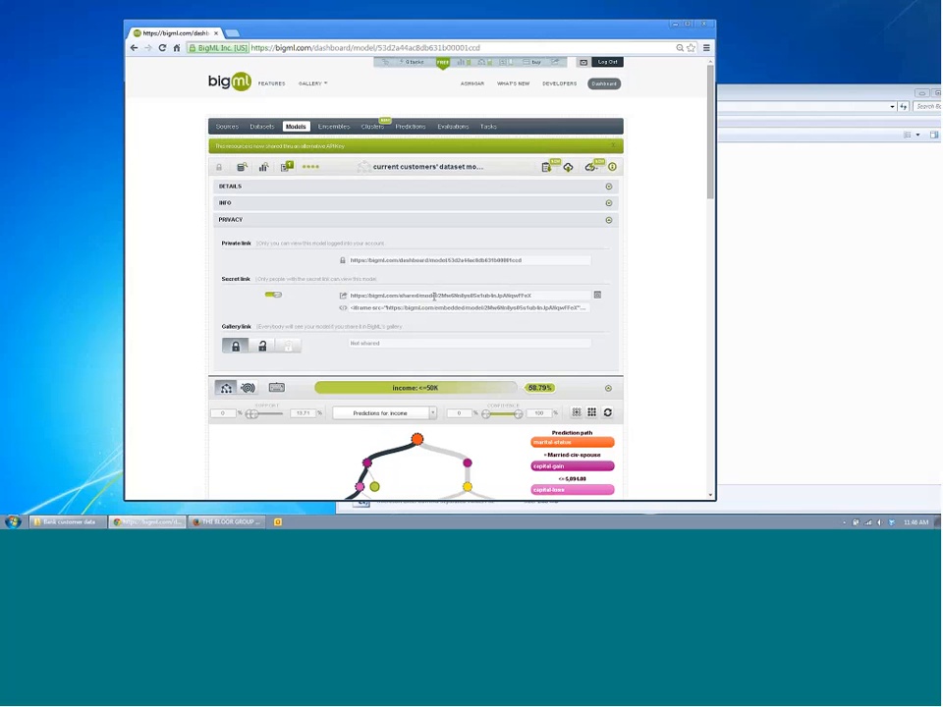
left_click(434, 296)
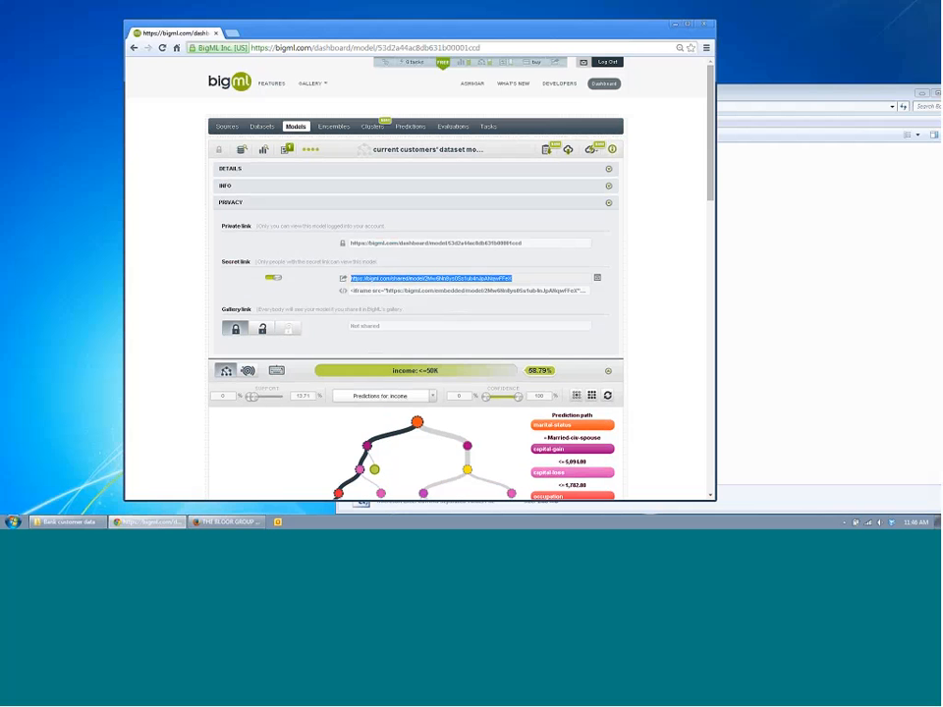
left_click(289, 334)
left_click(289, 335)
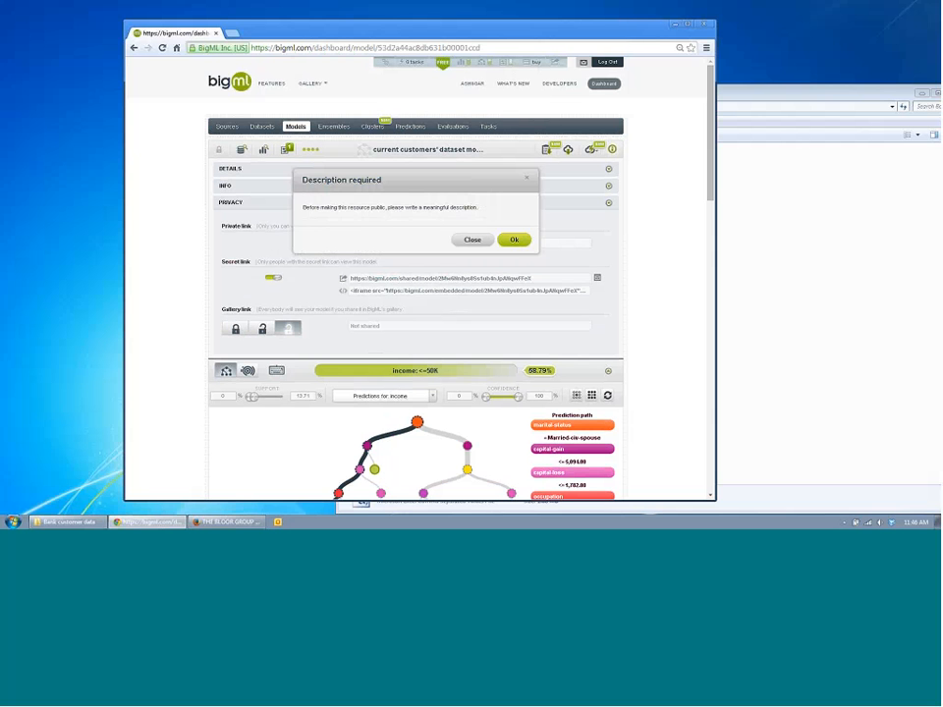
left_click(512, 241)
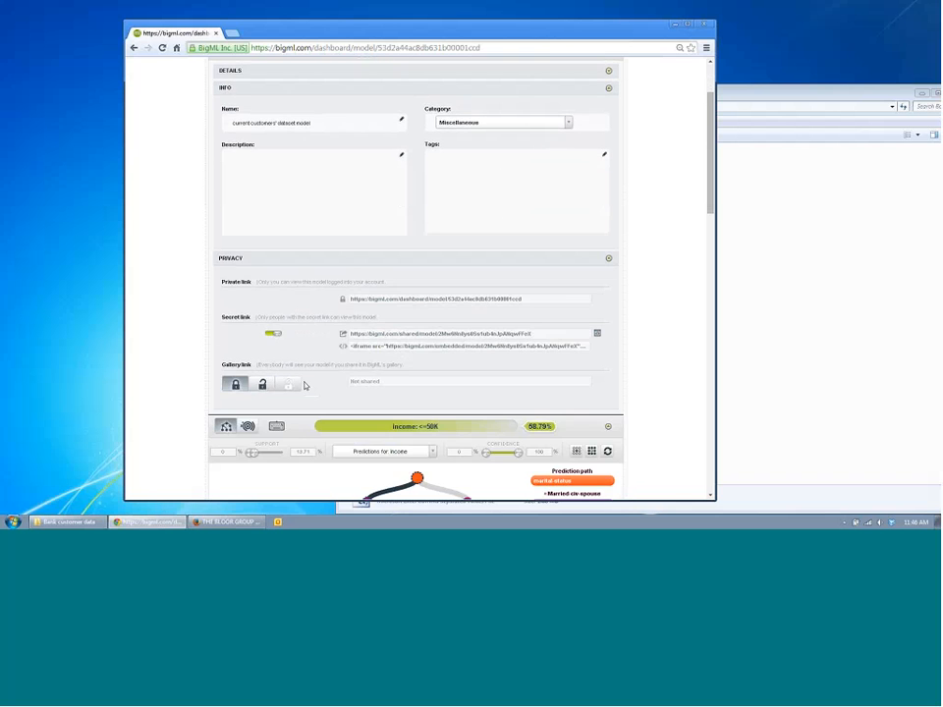
Step: View the public model gallery in a separate browser tab, and close that tab
scroll(400, 372, "up", 1)
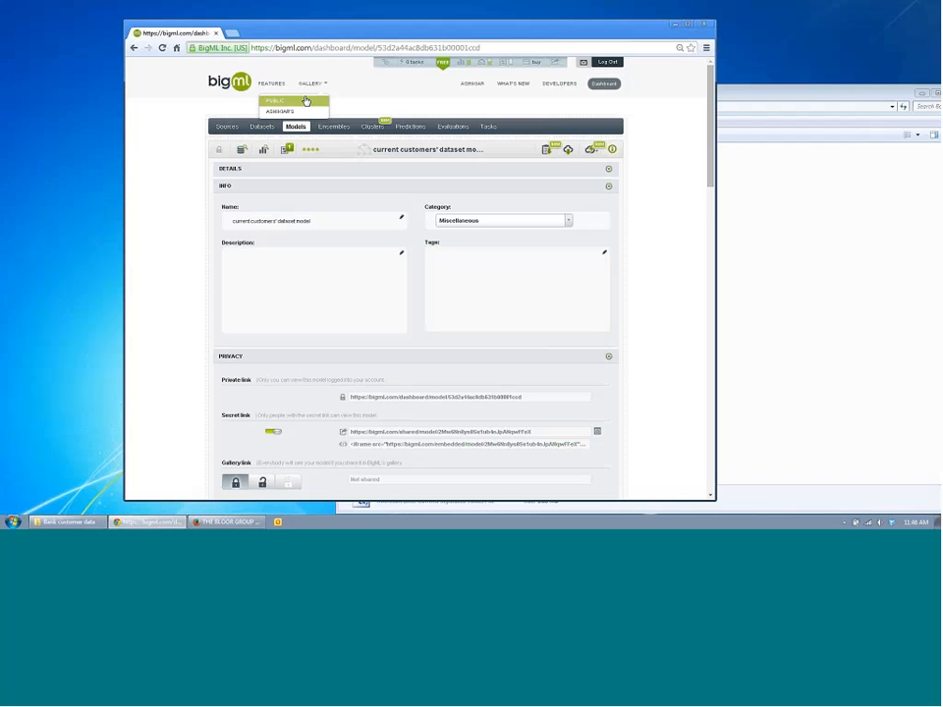
right_click(308, 99)
left_click(329, 101)
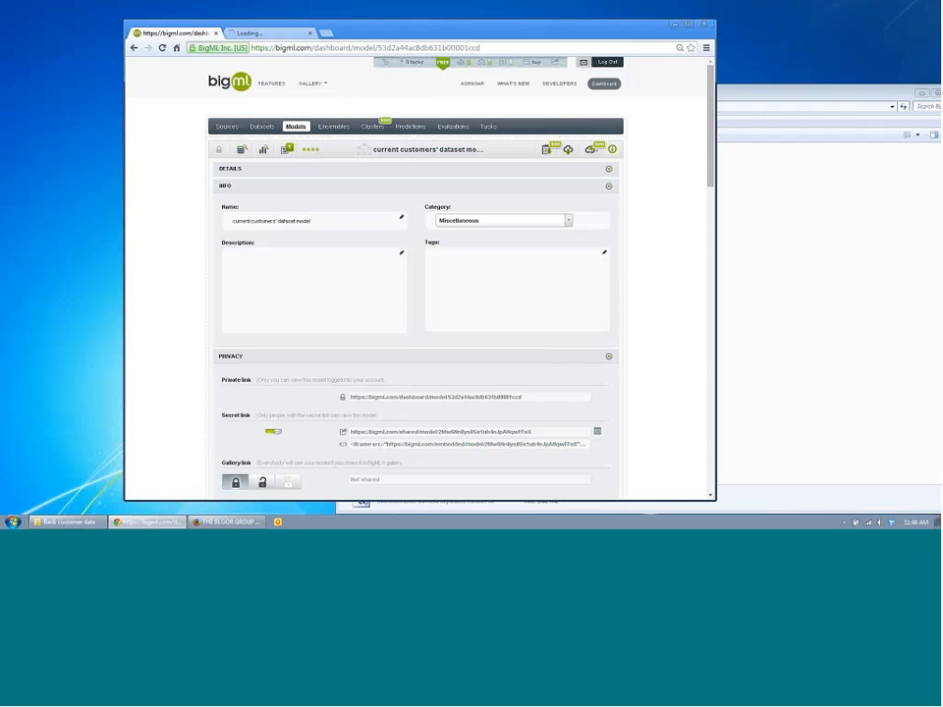
left_click(269, 33)
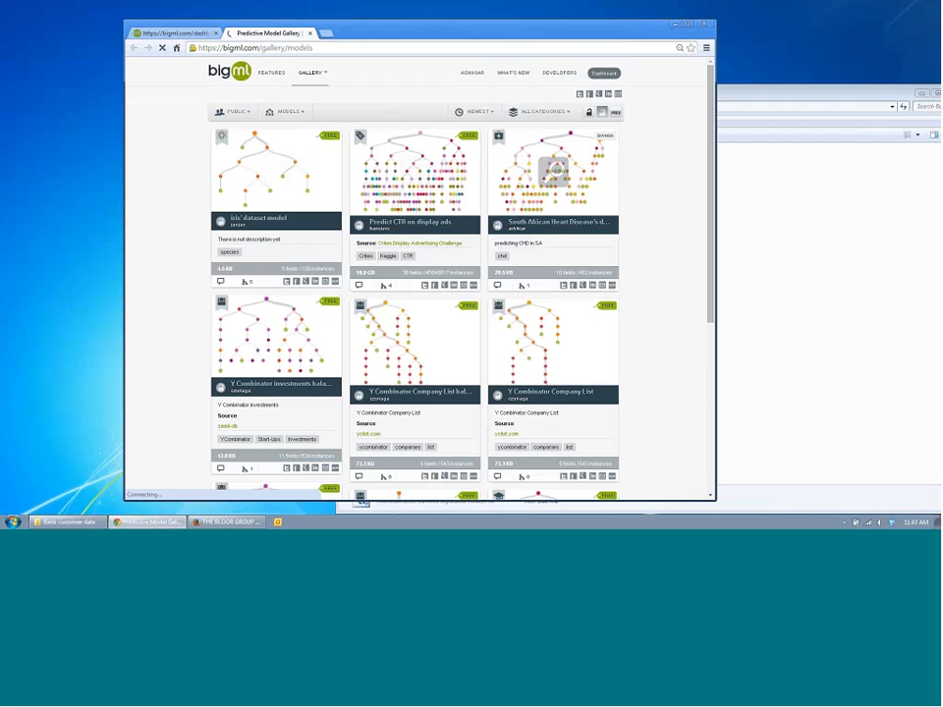
left_click(313, 33)
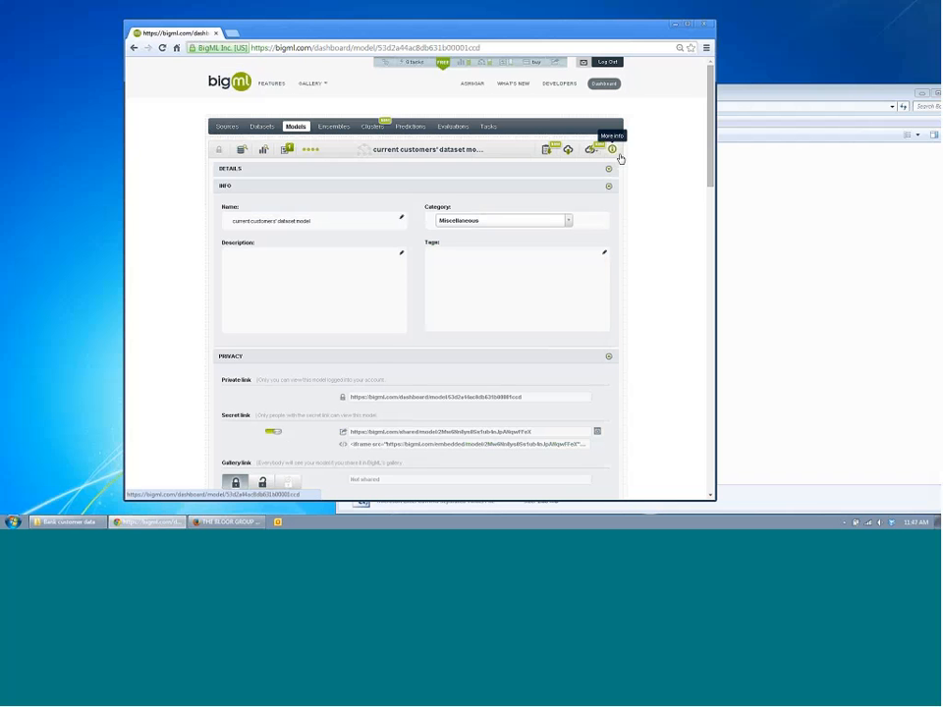
Step: Collapse the model's extra information and inspect a prediction path in the decision tree
left_click(613, 150)
scroll(494, 282, "down", 2)
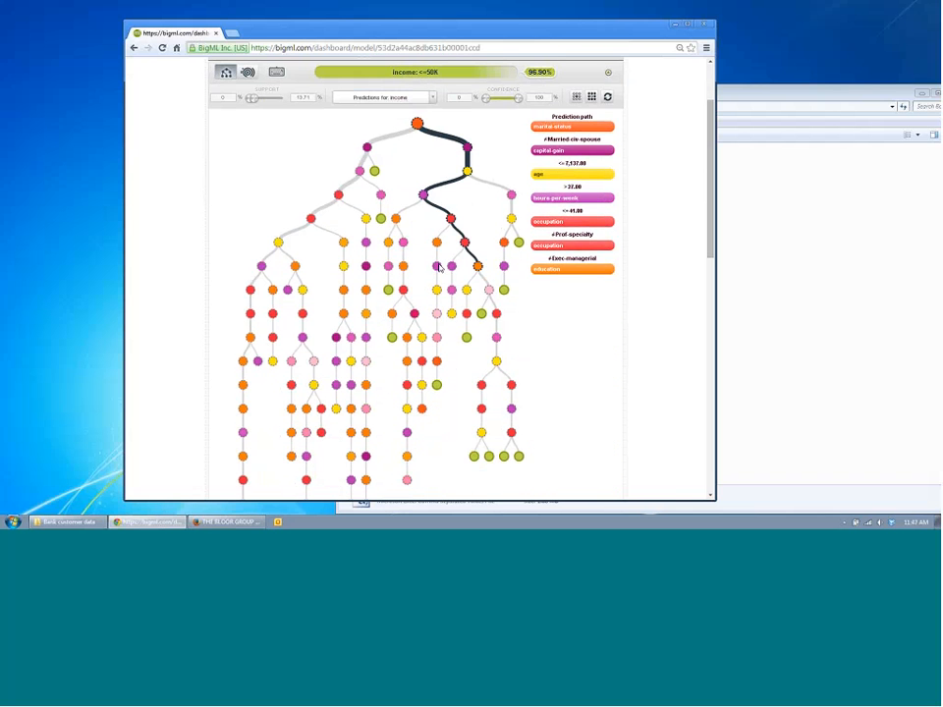
scroll(442, 280, "up", 1)
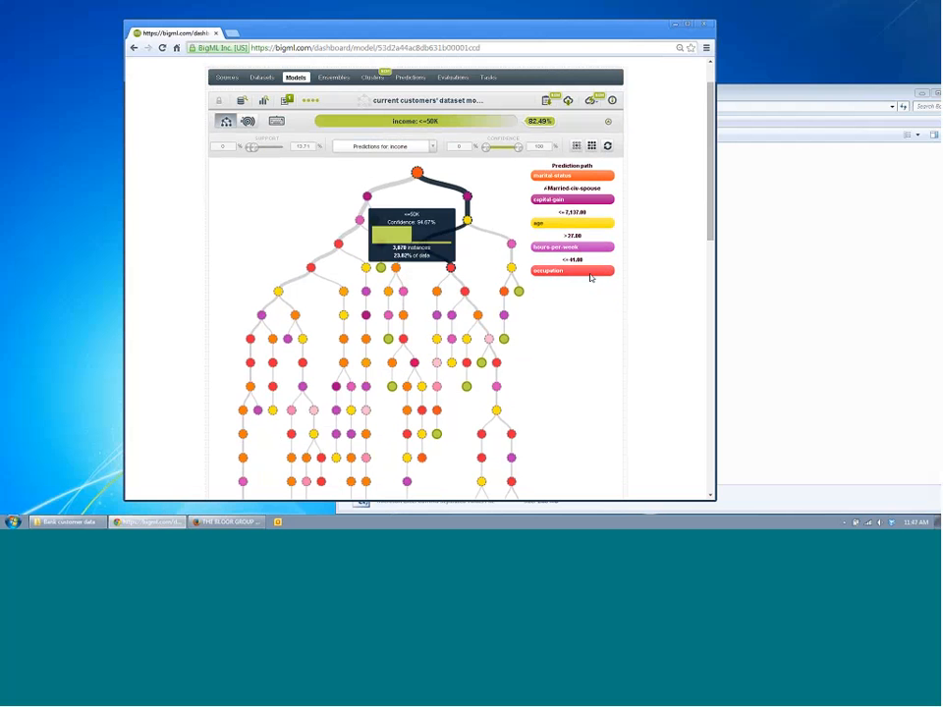
Step: Open new customers.csv from the Bank customer data folder in Excel, examine its column headers, and close it
left_click(760, 95)
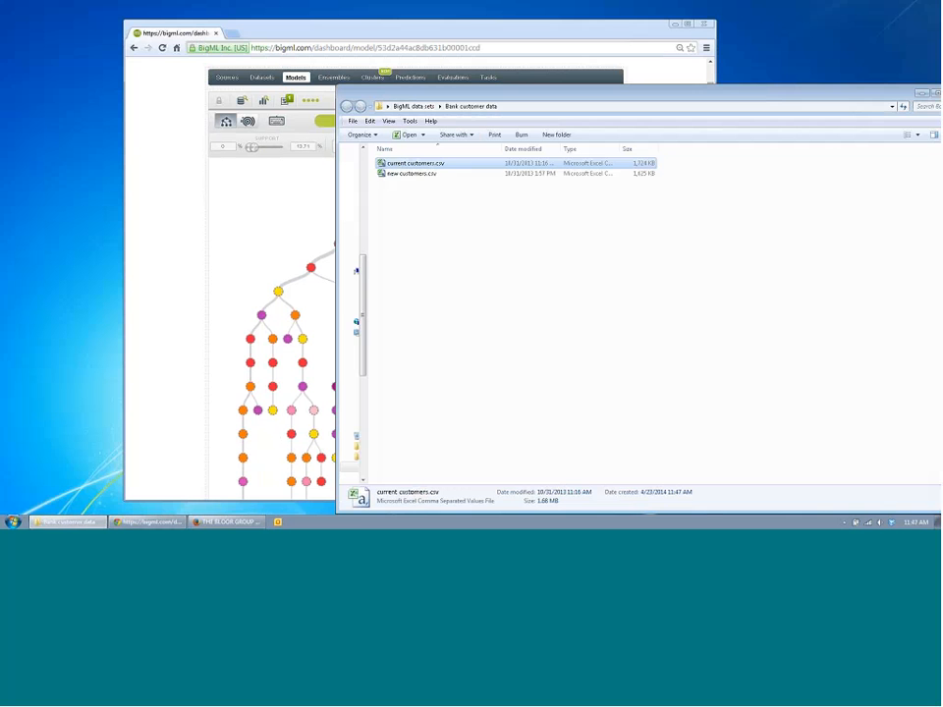
double_click(413, 174)
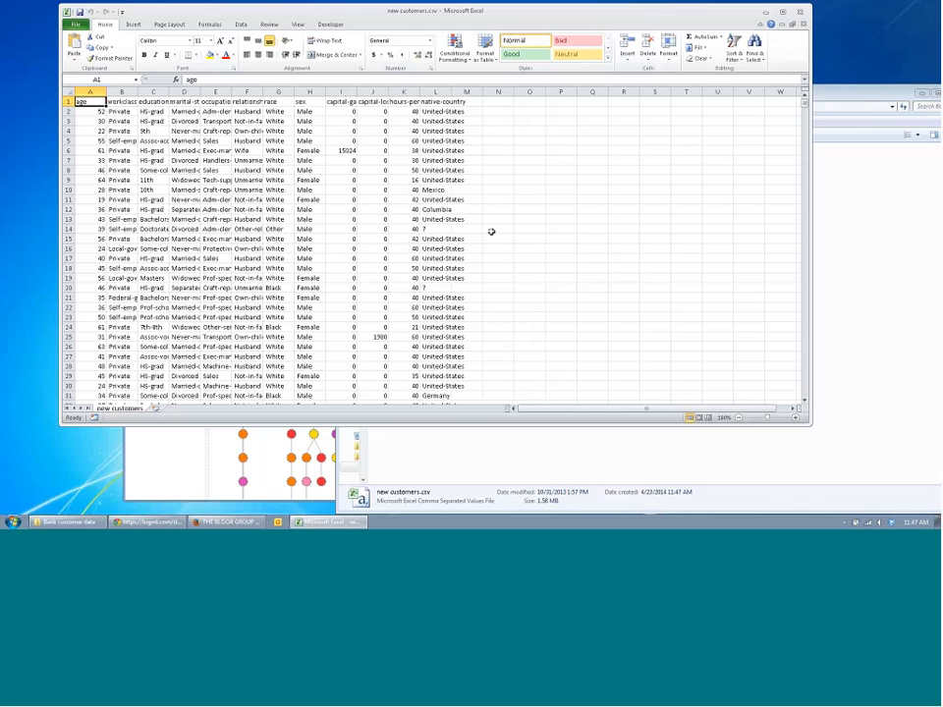
mouse_move(805, 102)
left_mouse_down()
mouse_move(813, 414)
mouse_move(807, 103)
left_mouse_up()
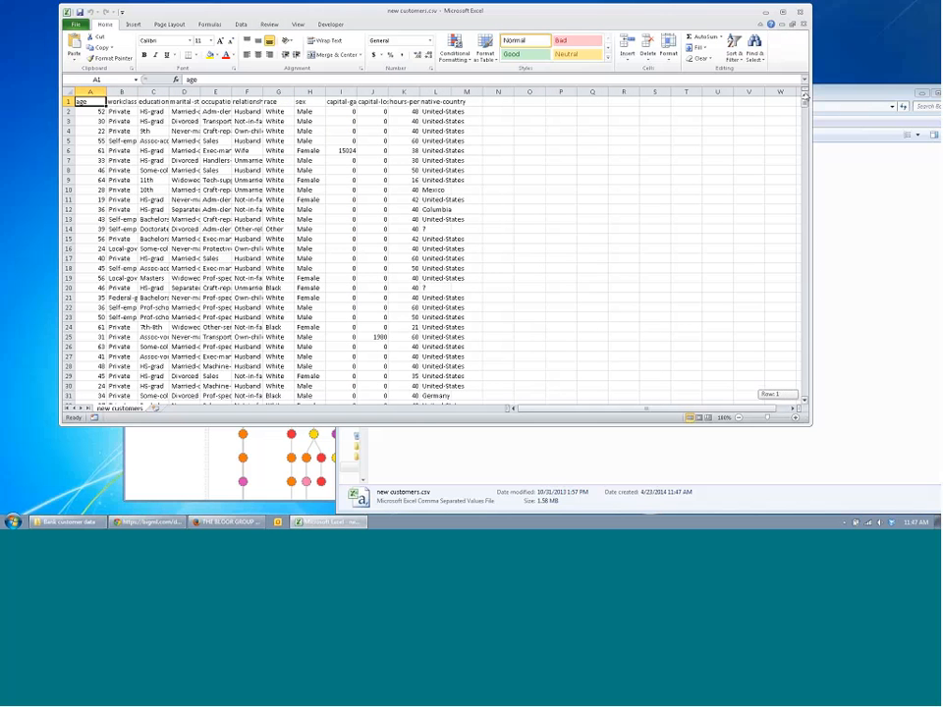
left_click(475, 102)
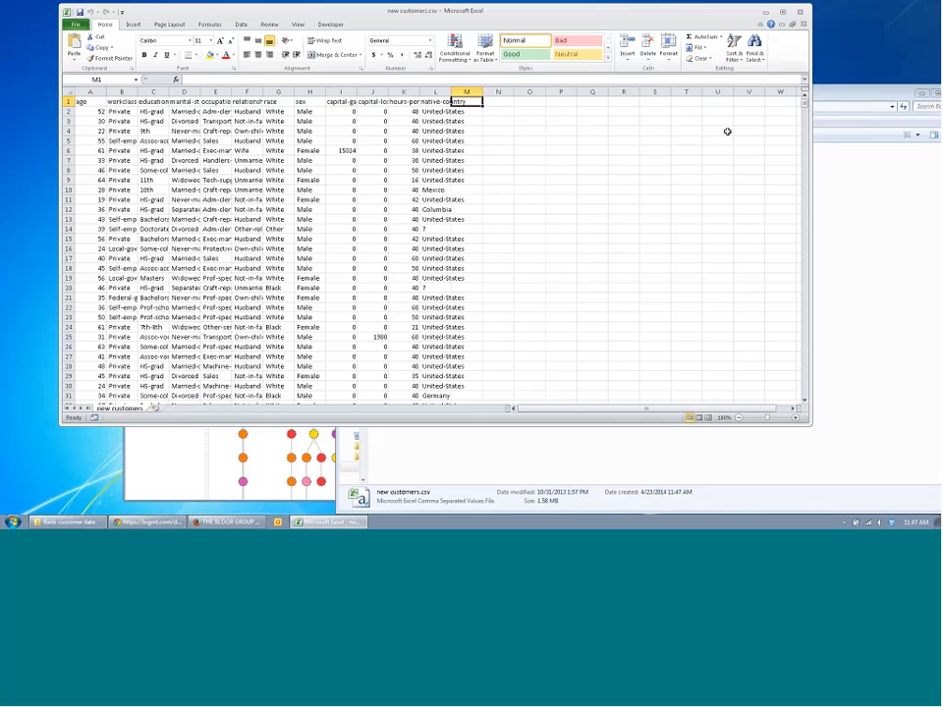
left_click(800, 13)
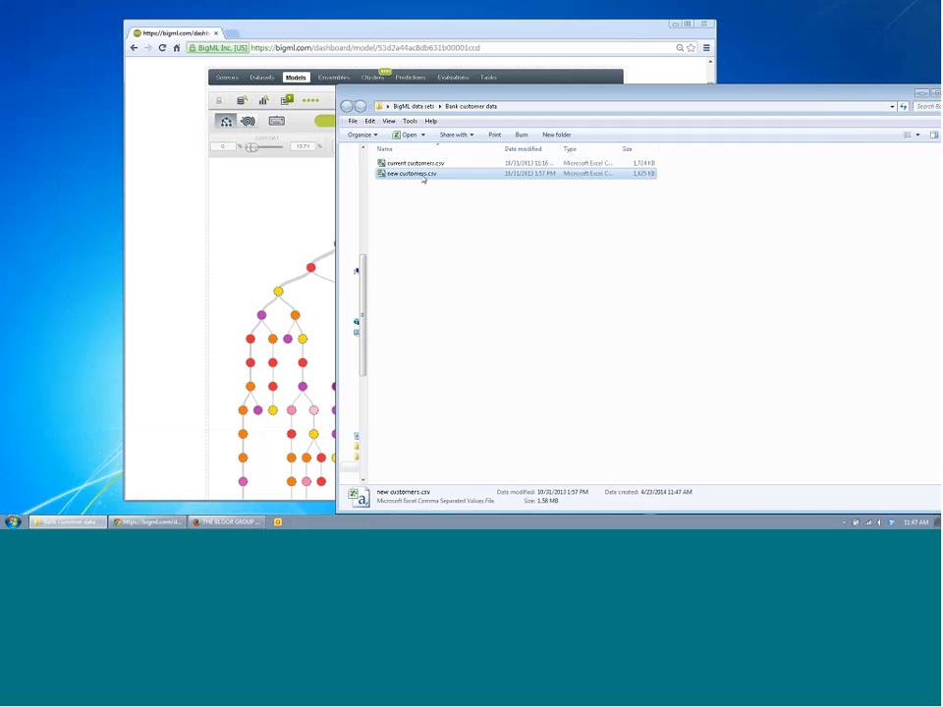
Step: Upload new customers.csv from the Bank customer data folder as a data source and open that source
left_click_drag(423, 178, 227, 205)
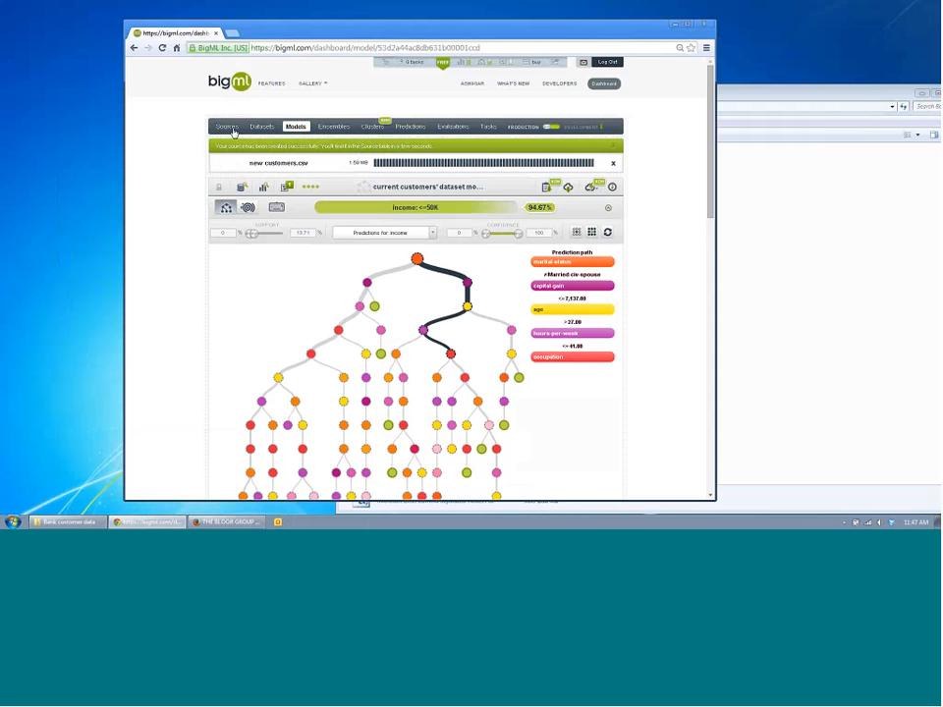
left_click(232, 131)
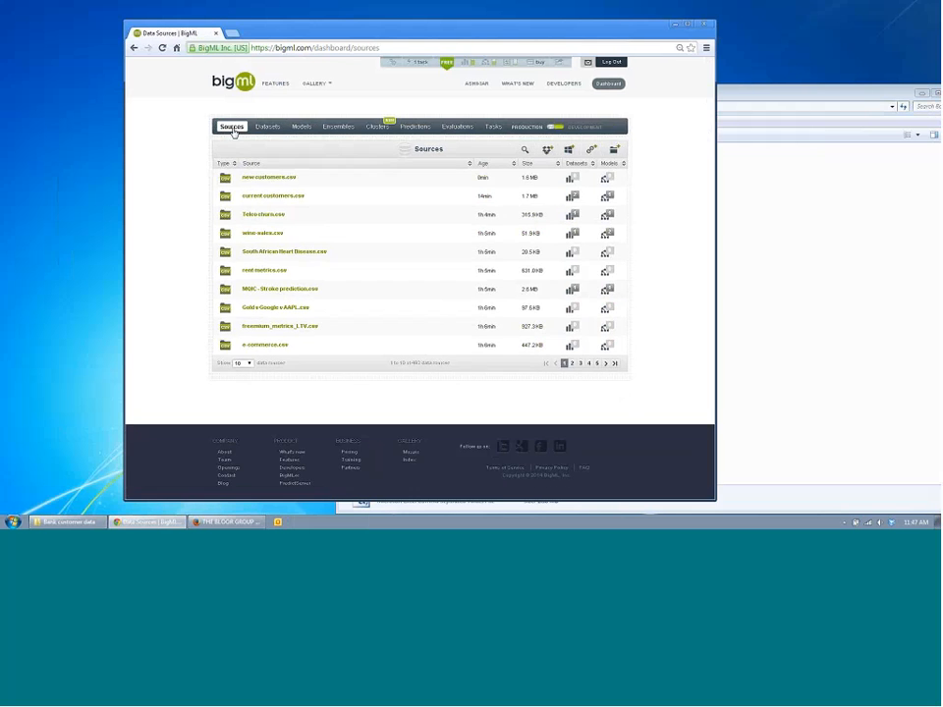
left_click(279, 179)
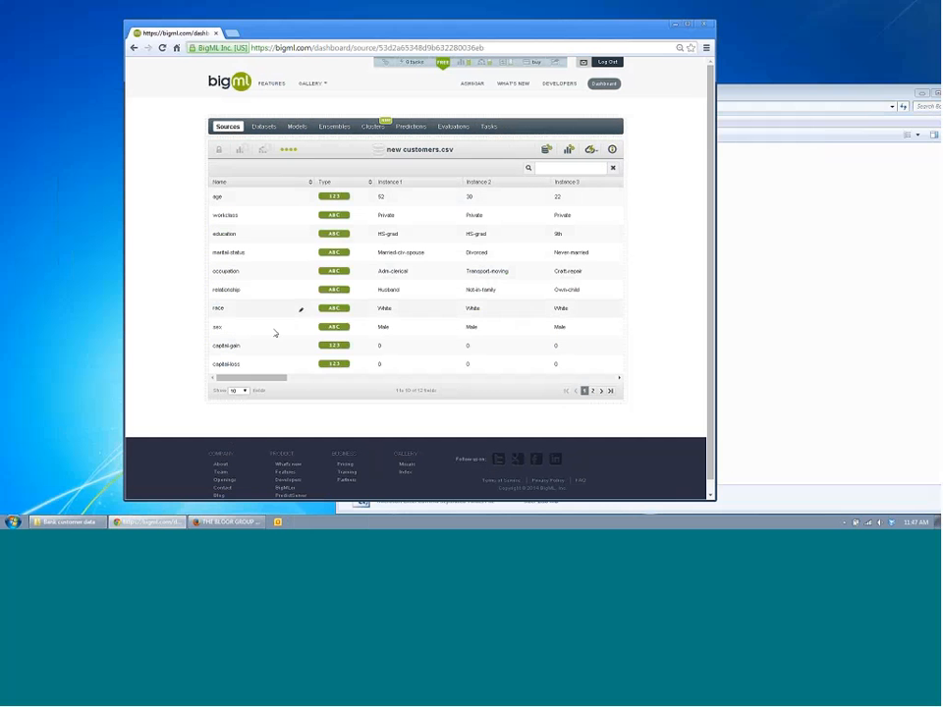
Step: Show 100 fields per page in the new customers.csv source
mouse_move(334, 364)
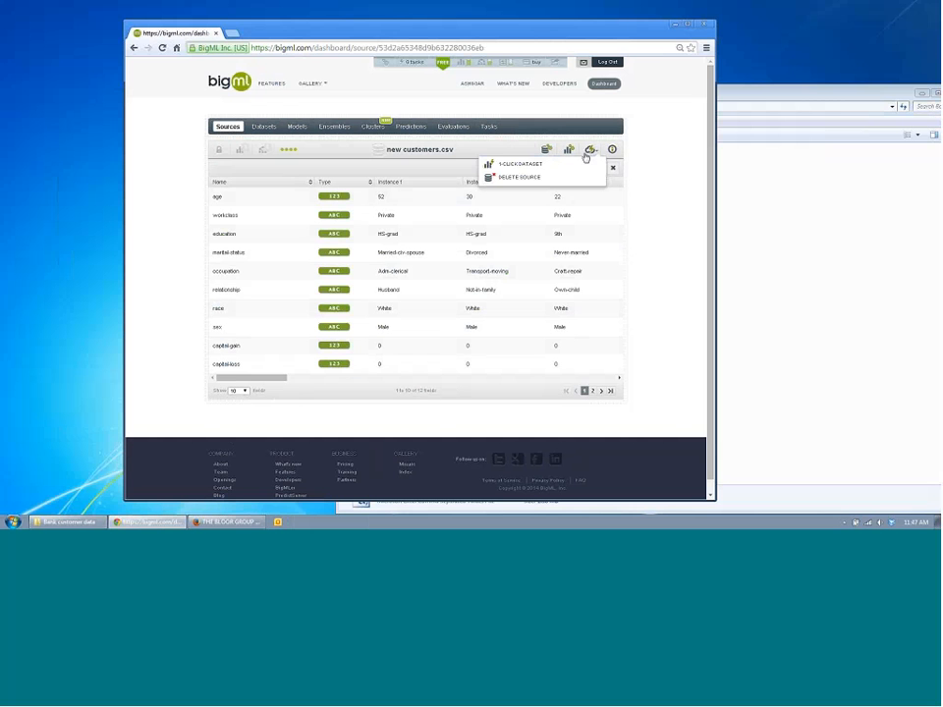
left_click(238, 393)
left_click(242, 417)
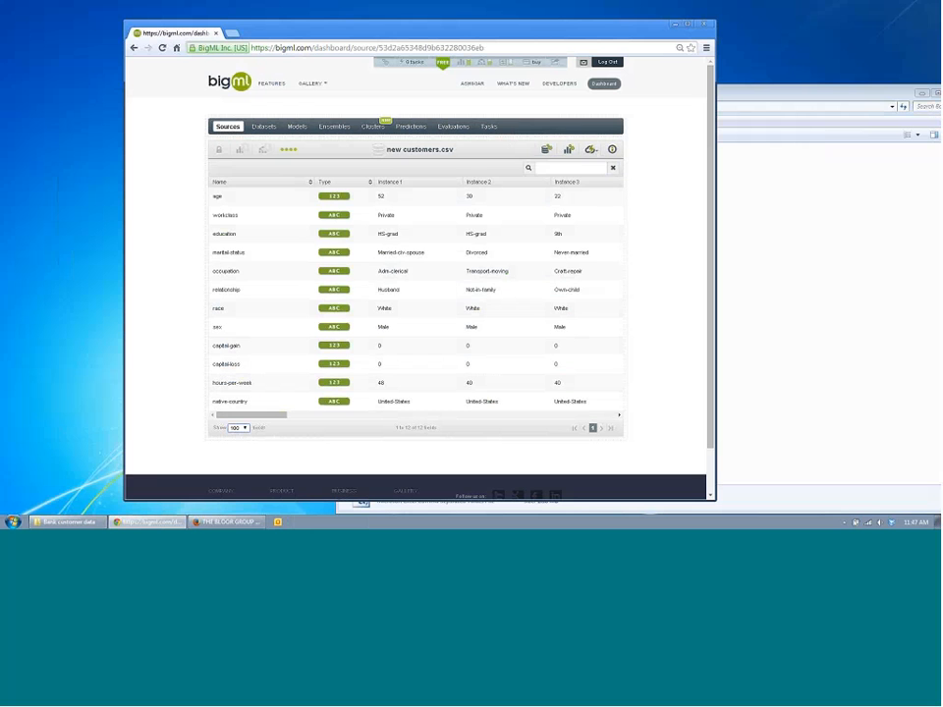
Step: Create a 1-click dataset from the new customers.csv source and start a batch prediction for it
left_click(581, 165)
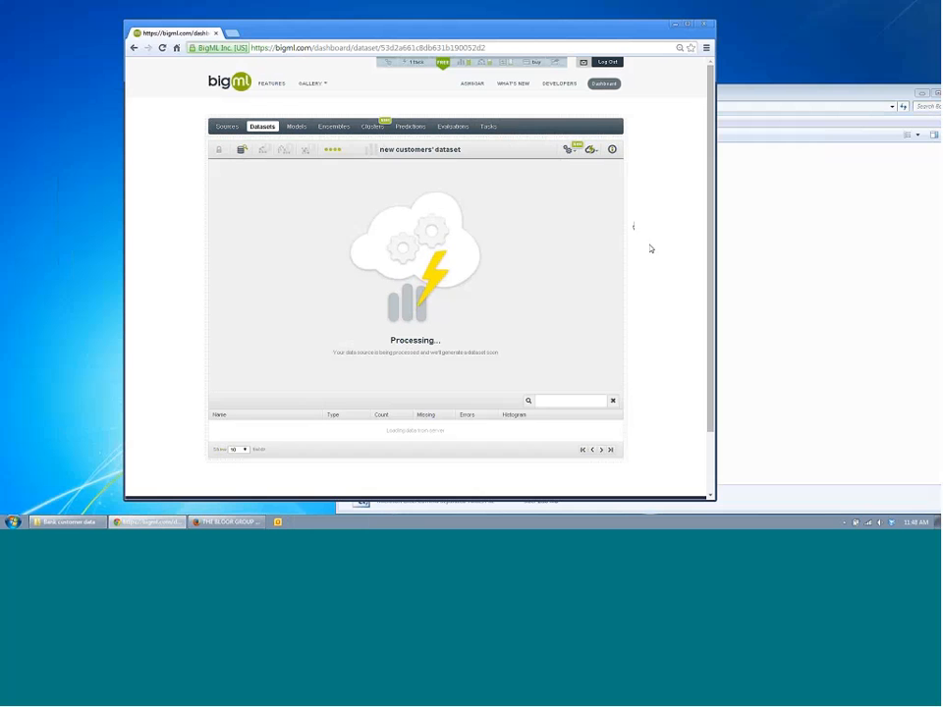
mouse_move(589, 152)
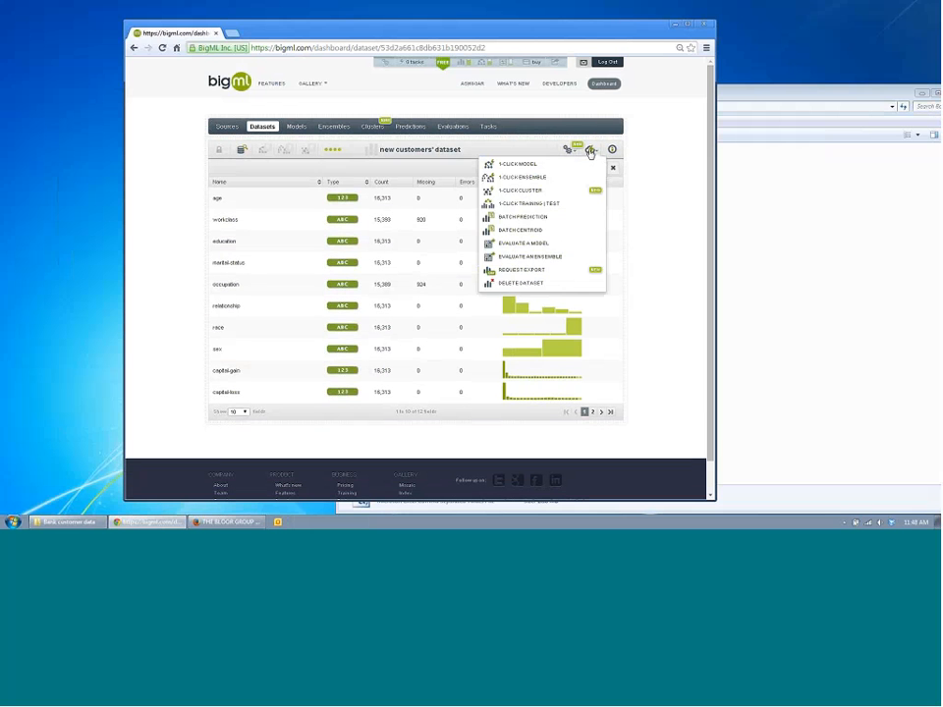
left_click(580, 219)
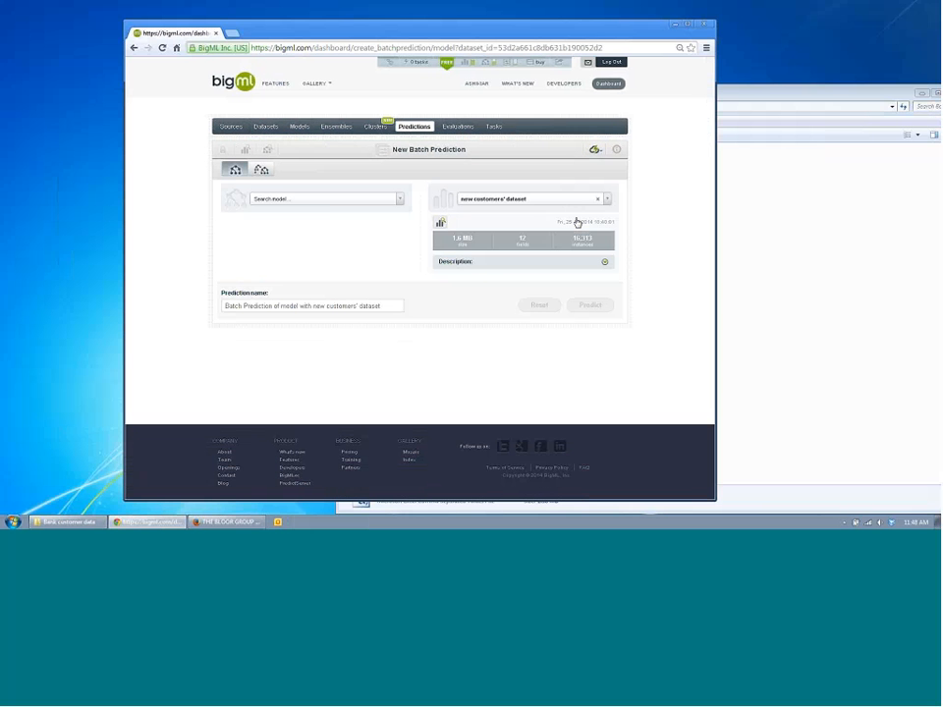
left_click(324, 202)
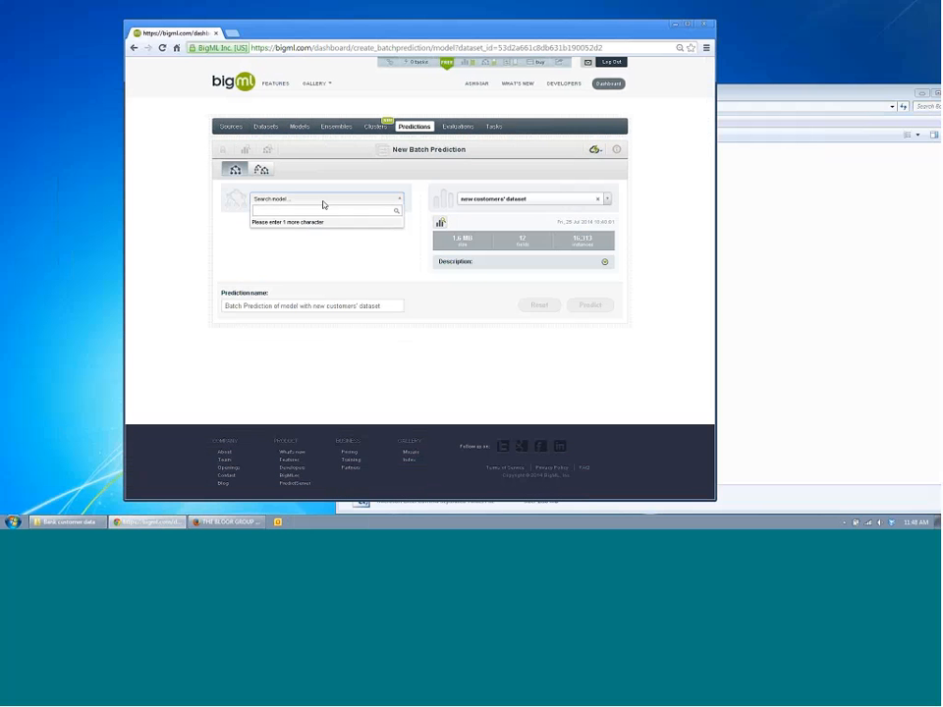
type("bank")
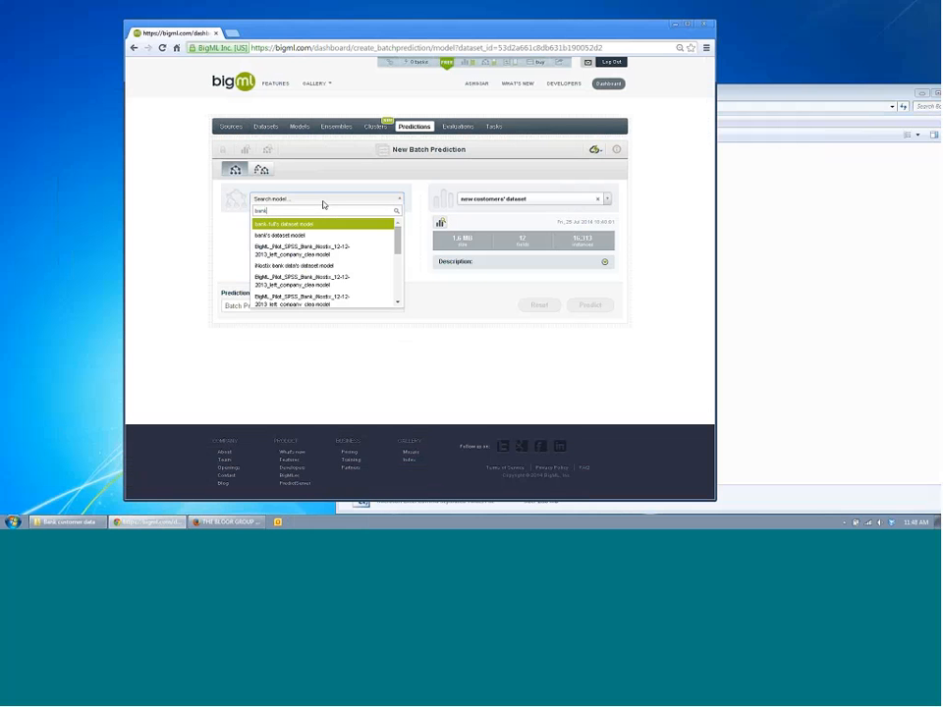
left_click(313, 237)
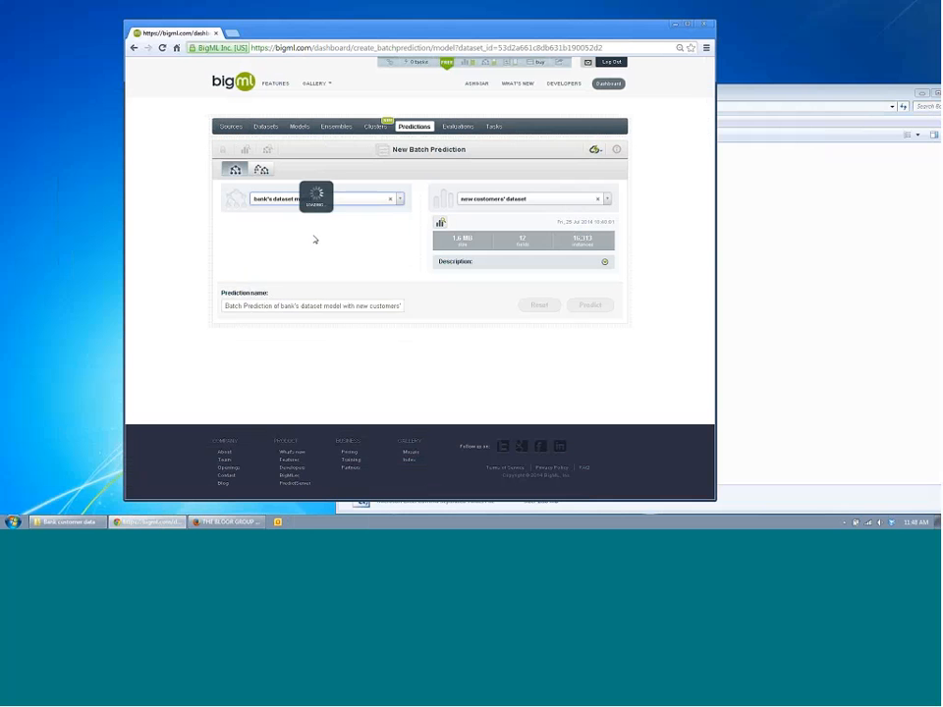
left_click(898, 300)
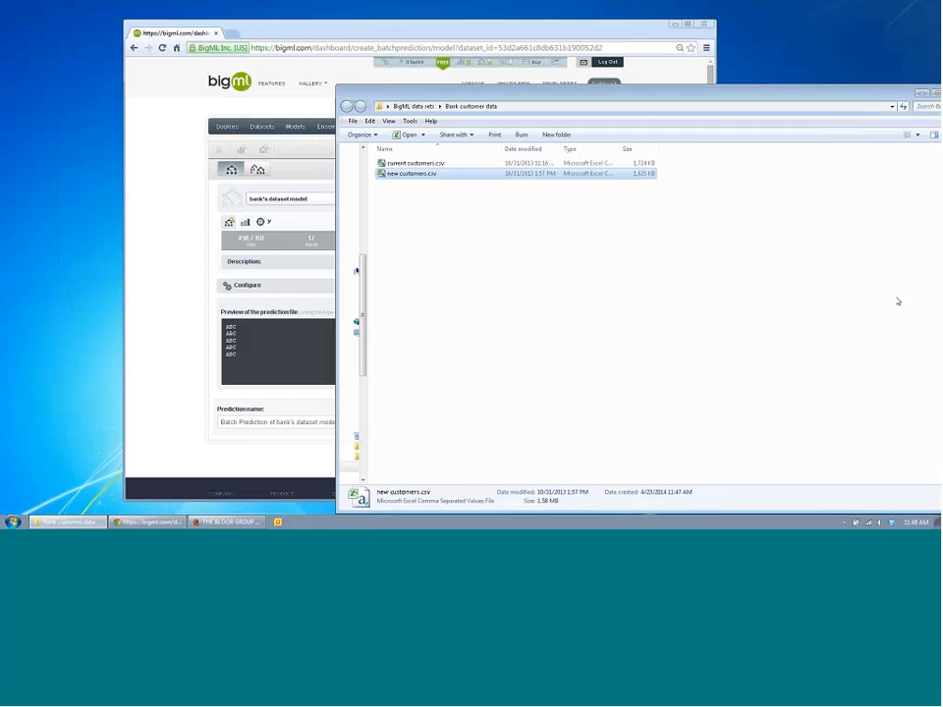
left_click(326, 227)
left_click(386, 200)
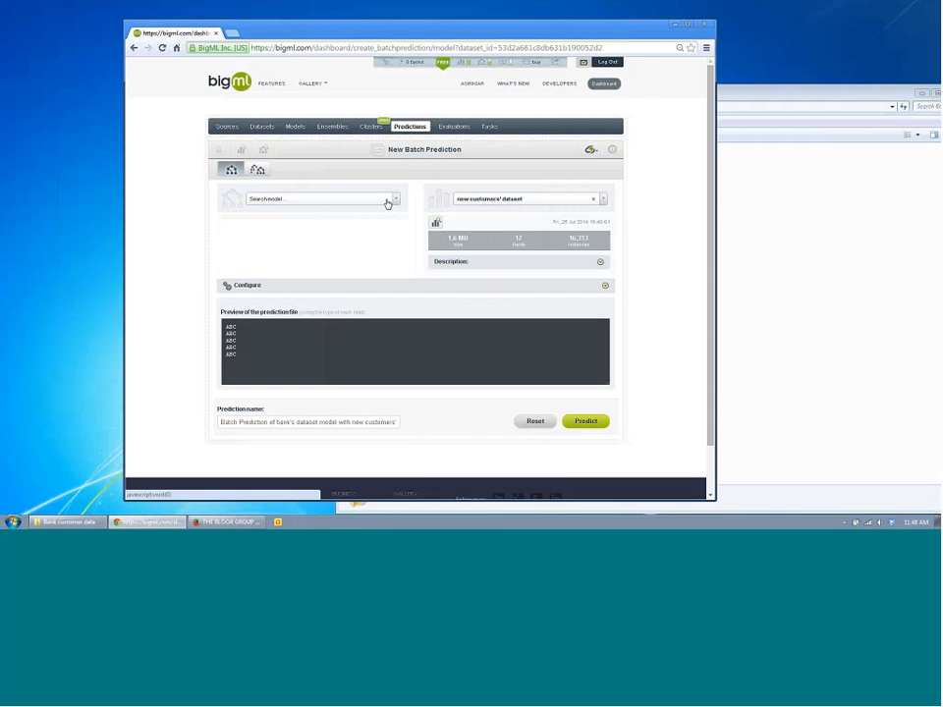
Step: Search the models for "curr" and choose the current customers' dataset model for the batch prediction
left_click(399, 200)
type("b")
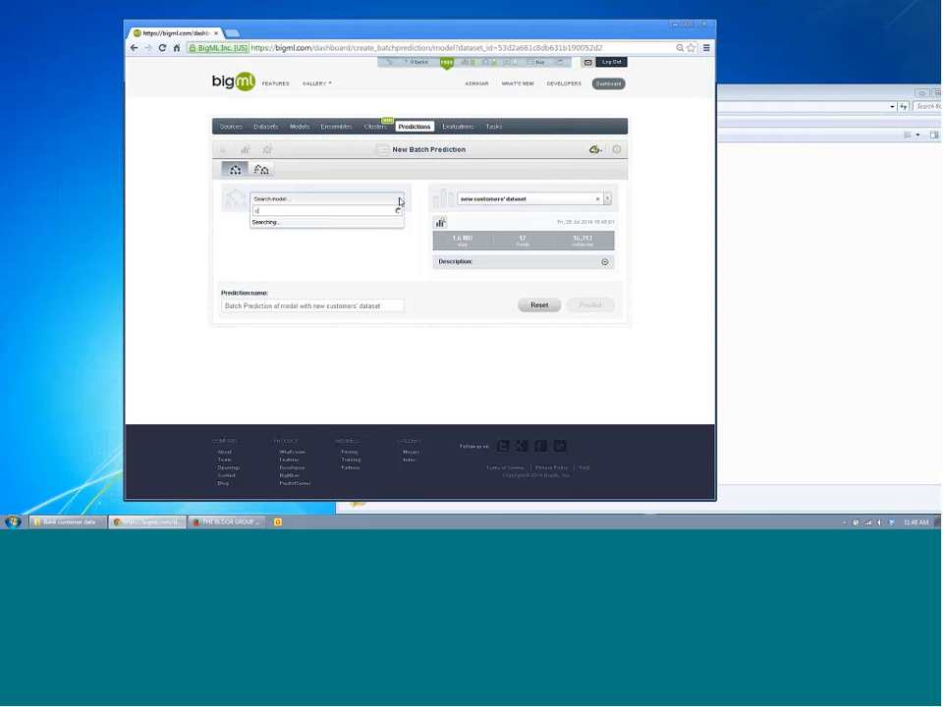
type("urr")
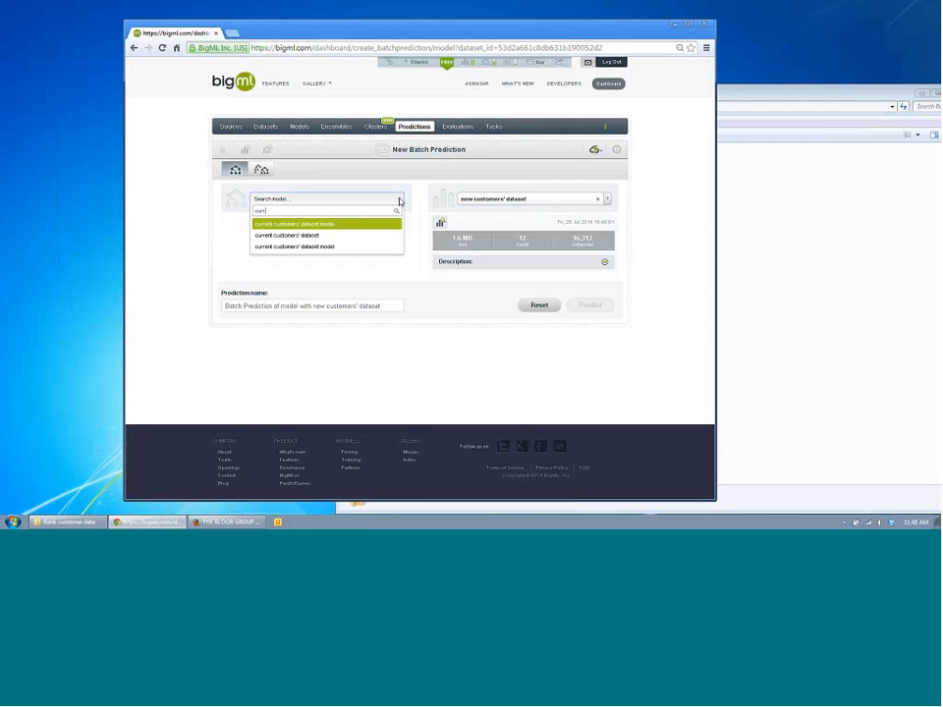
left_click(315, 225)
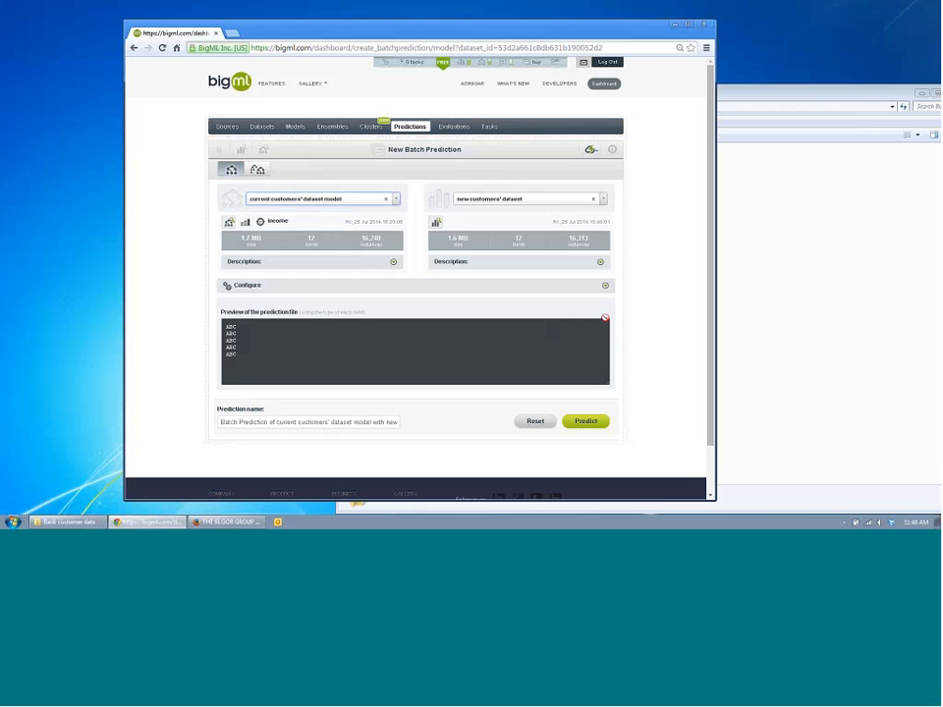
Step: Configure the batch prediction output to include all field values and the confidence in each row
left_click(605, 286)
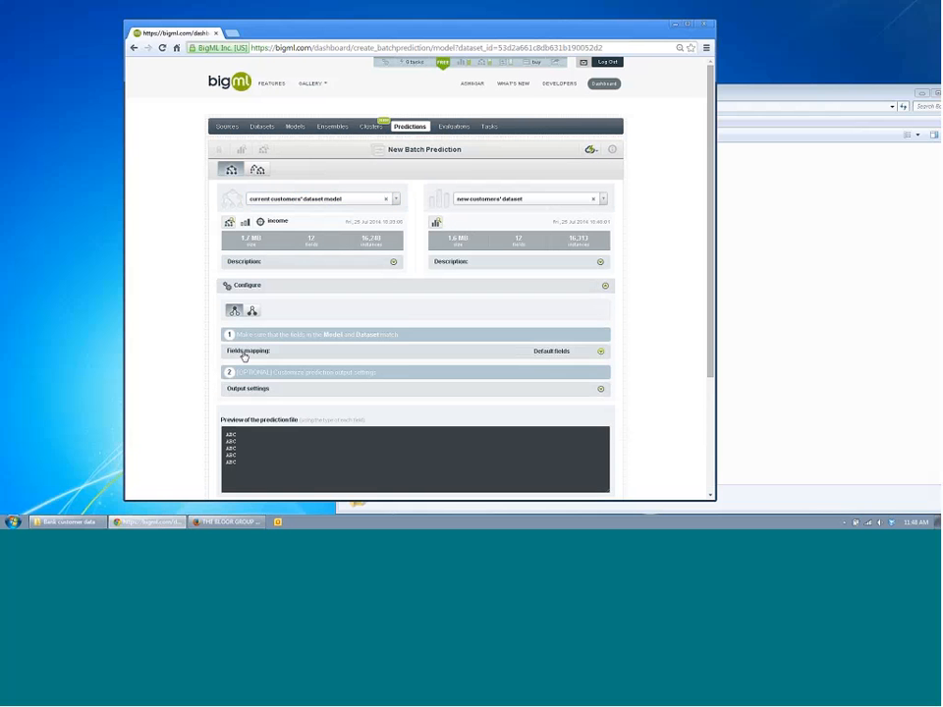
left_click(381, 390)
scroll(337, 330, "down", 2)
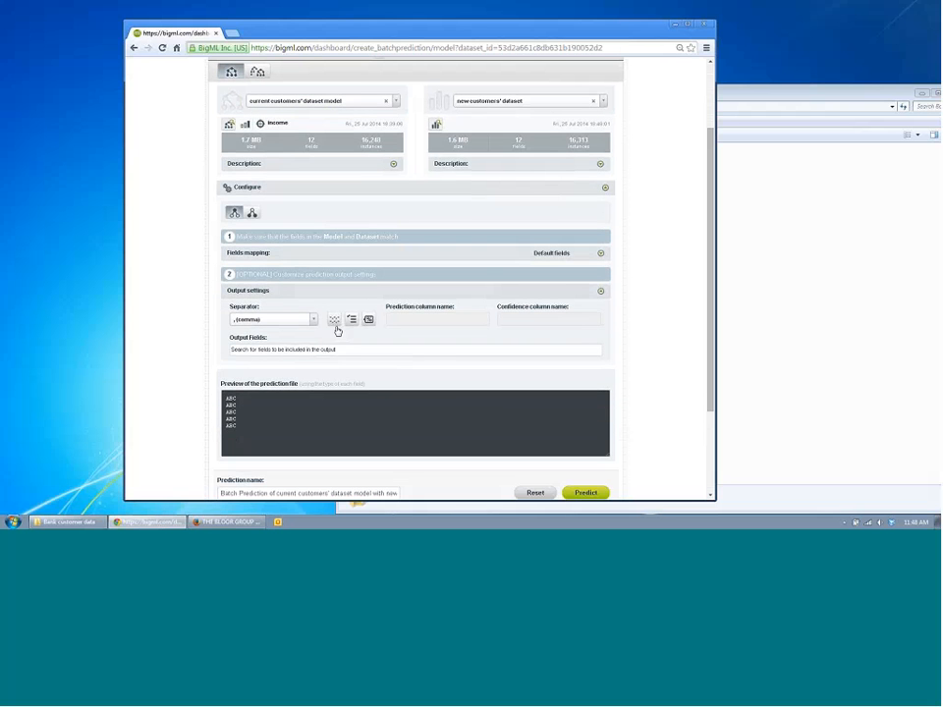
left_click(351, 320)
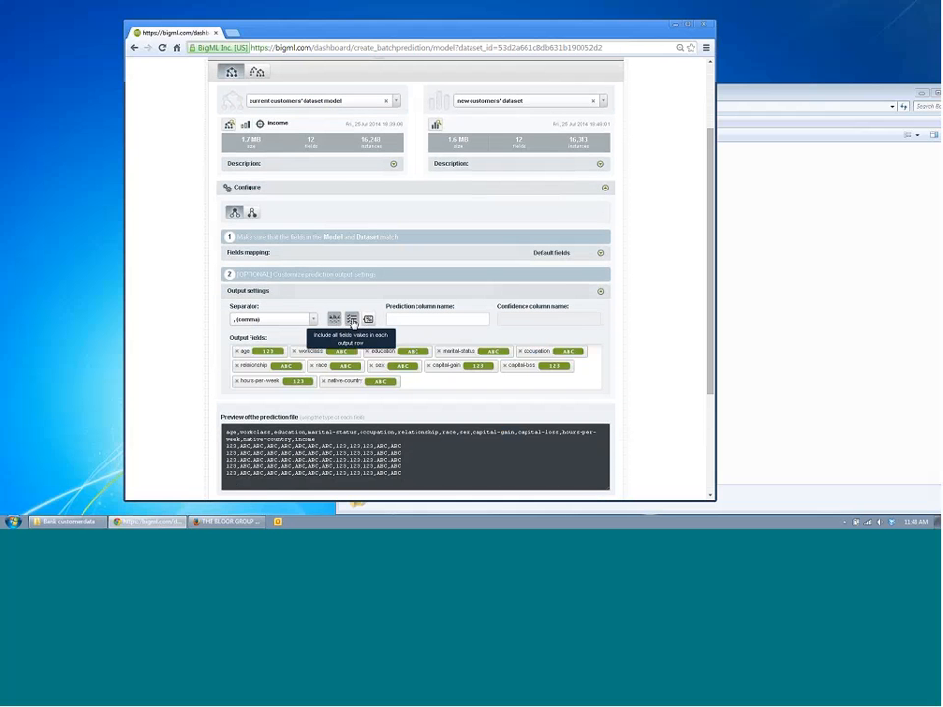
left_click(368, 319)
Step: Name the prediction column "income?" and the confidence column "confident" in the output settings
left_click(402, 319)
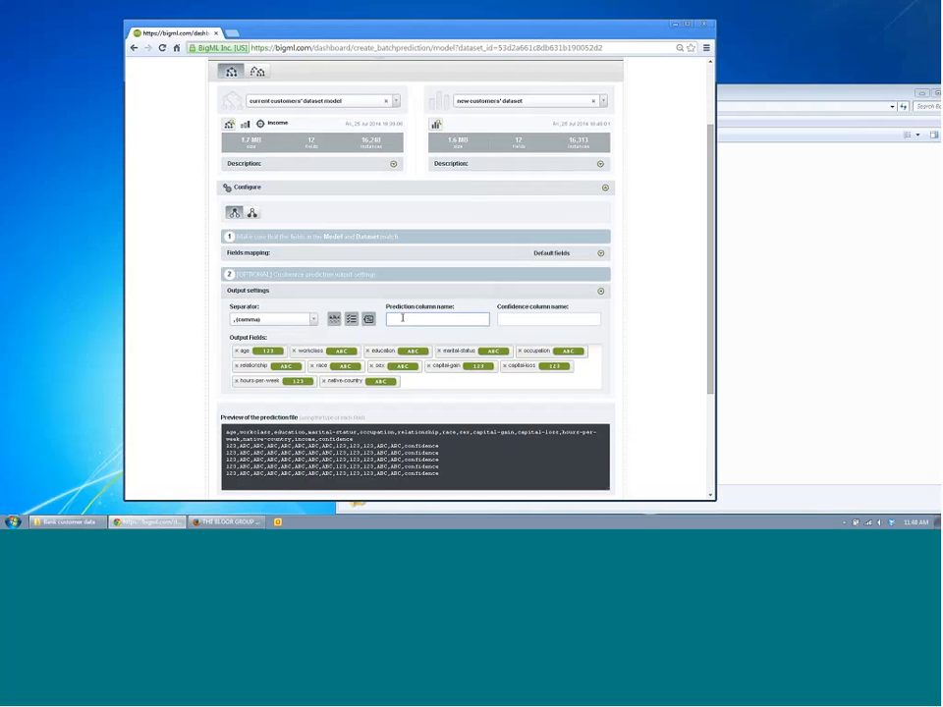
type("income?")
key("Tab")
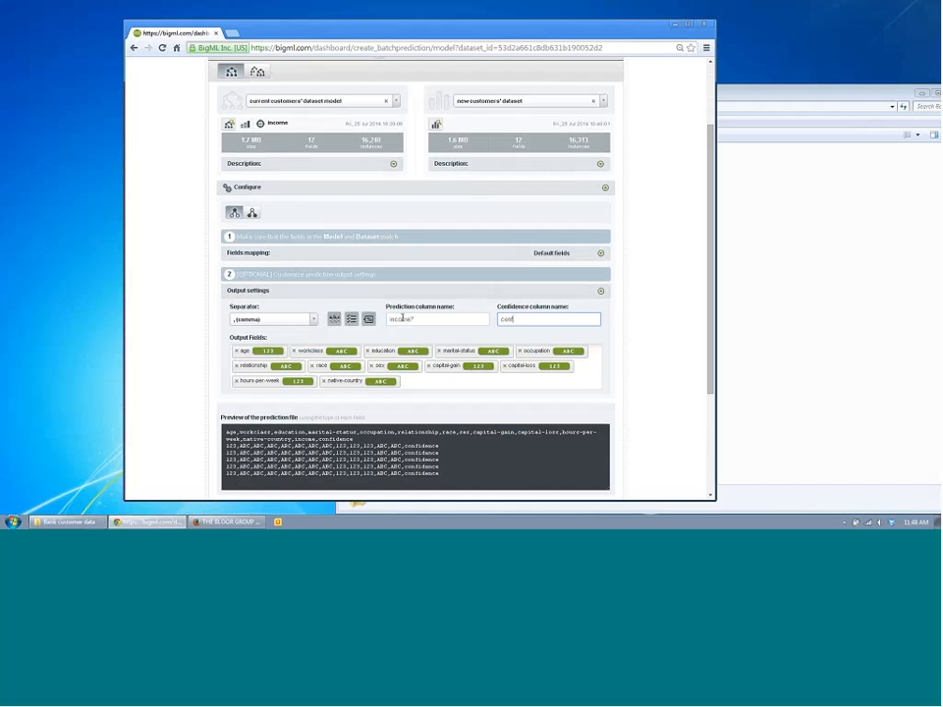
type("confident")
Step: Run the batch prediction and open its downloaded CSV results in Excel
scroll(623, 366, "down", 3)
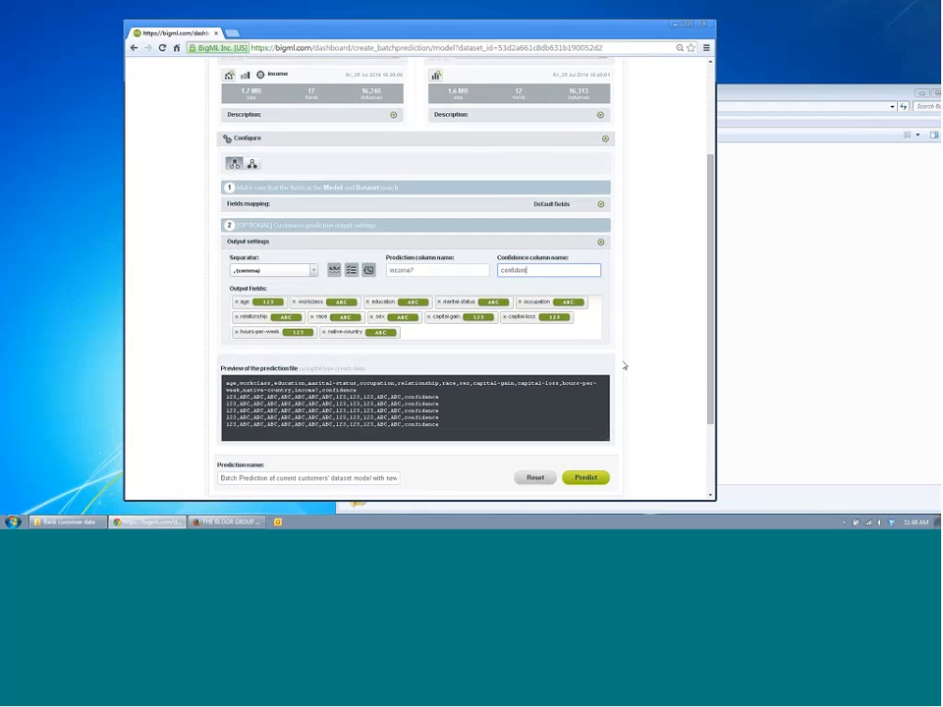
left_click(584, 433)
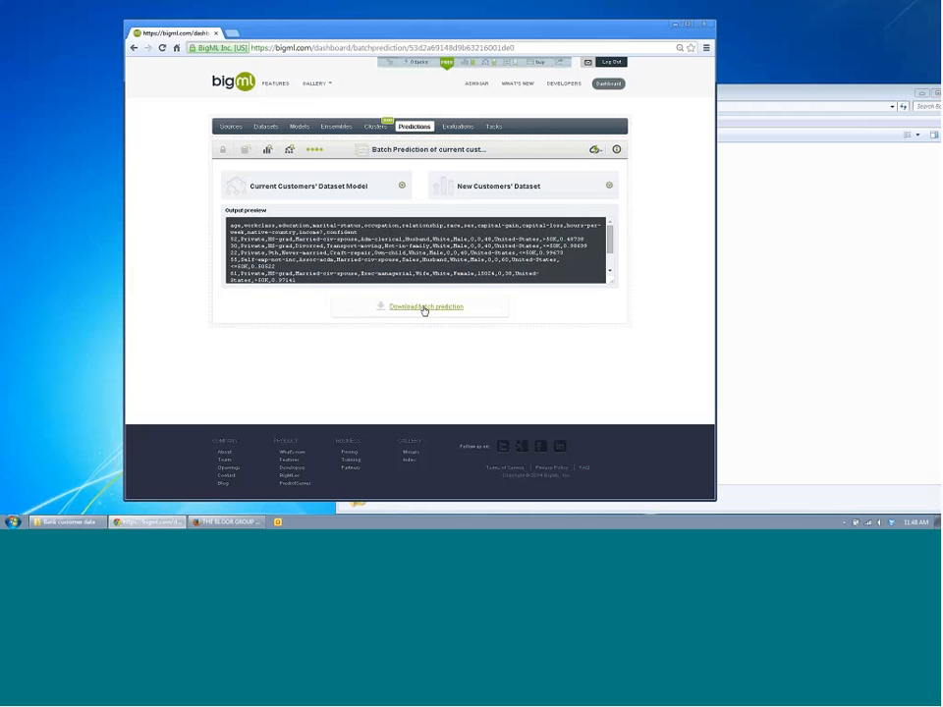
left_click(417, 308)
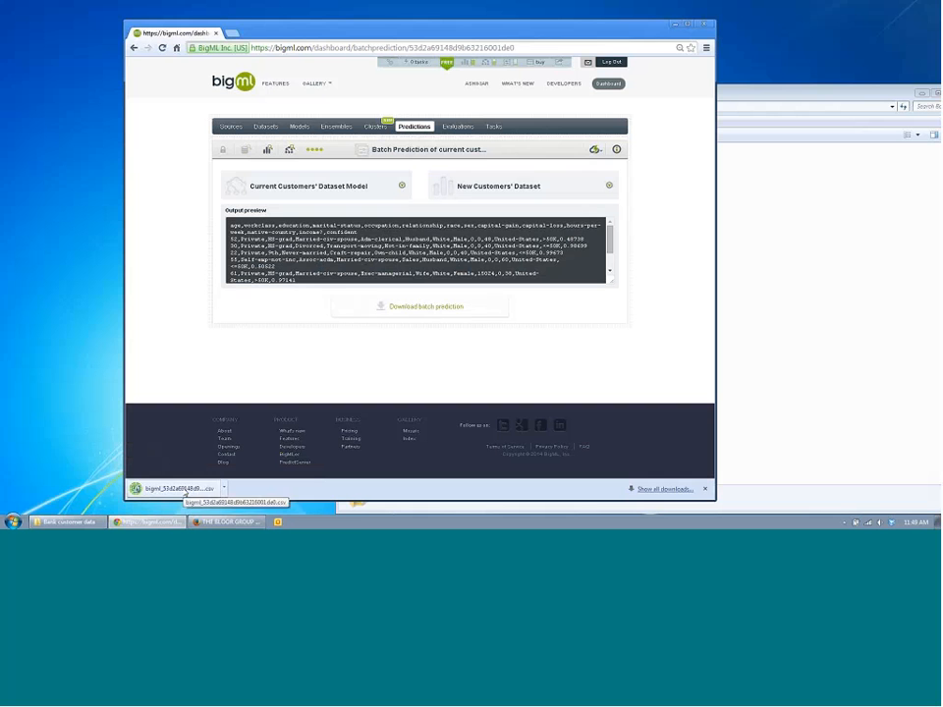
left_click(186, 490)
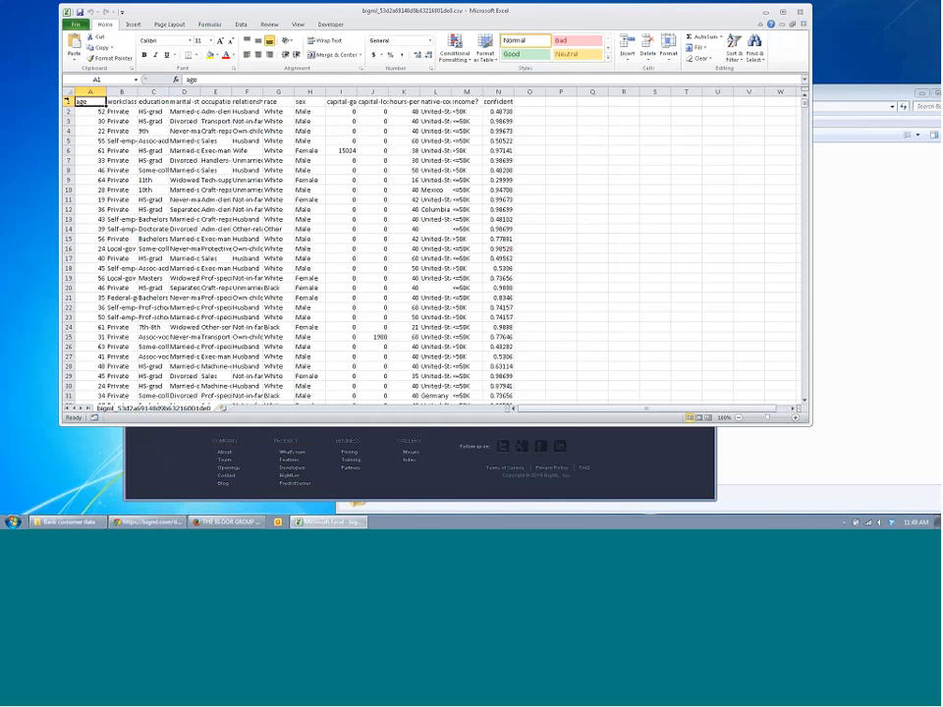
Step: Add filters to the header row and filter the income? column to show only >50K predictions
left_click(67, 101)
left_click(733, 47)
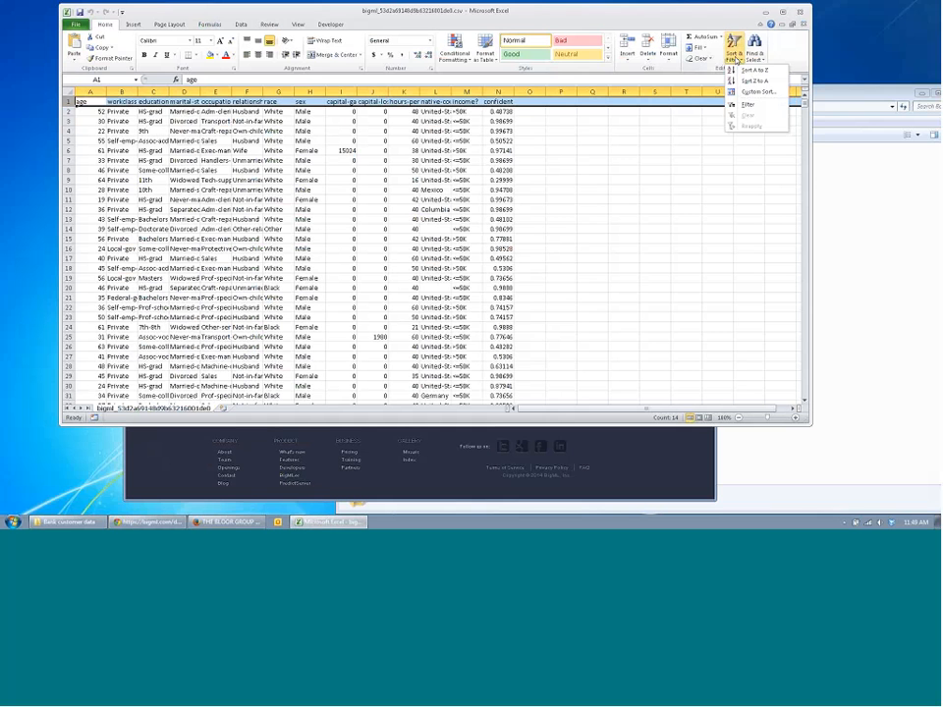
left_click(746, 103)
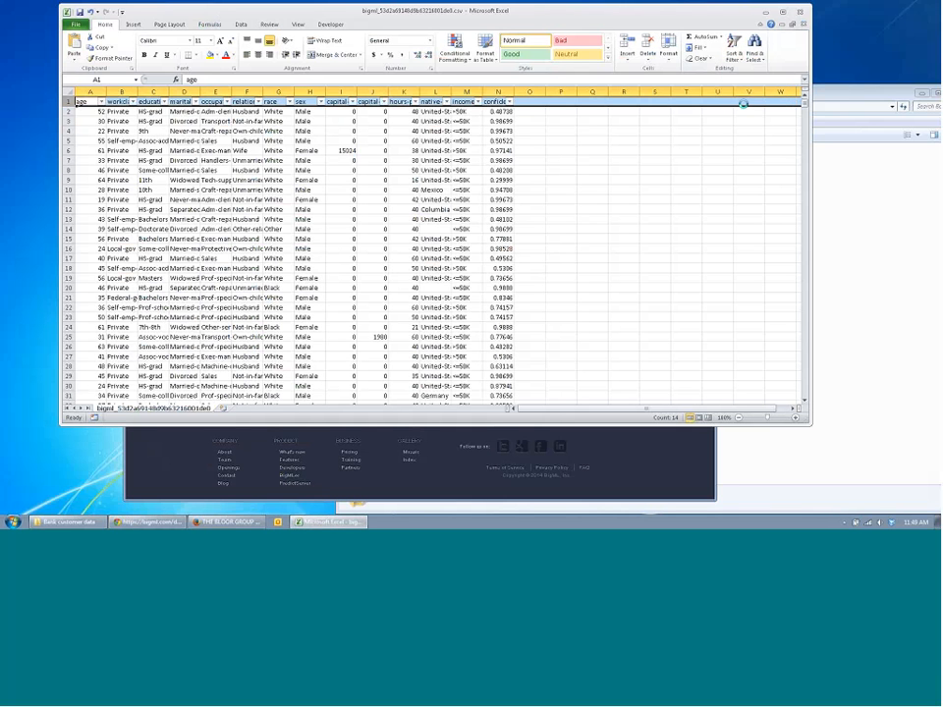
left_click(477, 103)
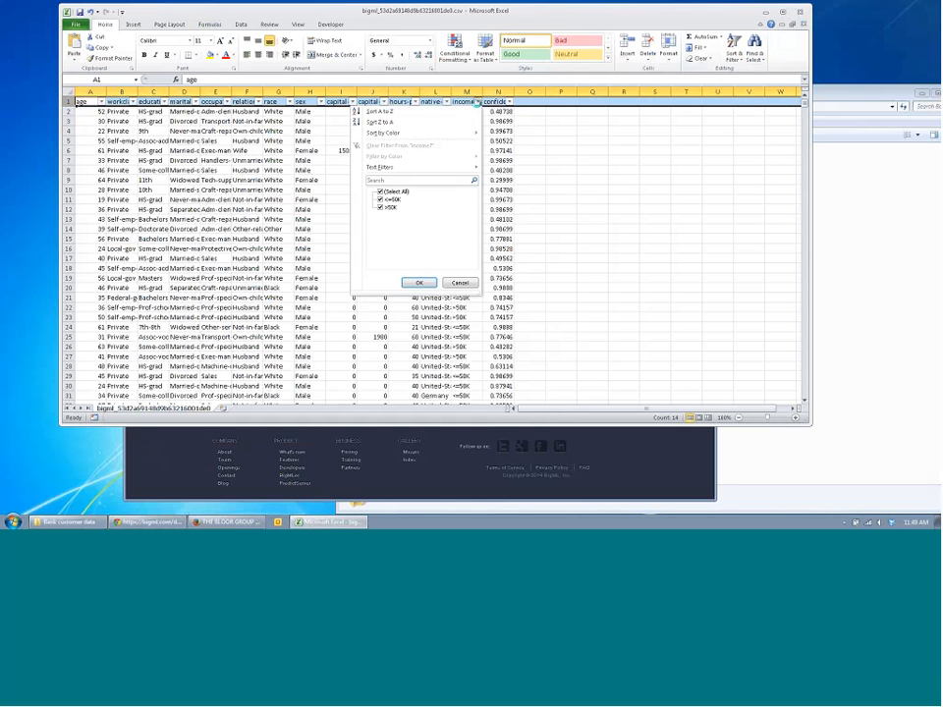
left_click(380, 200)
left_click(419, 283)
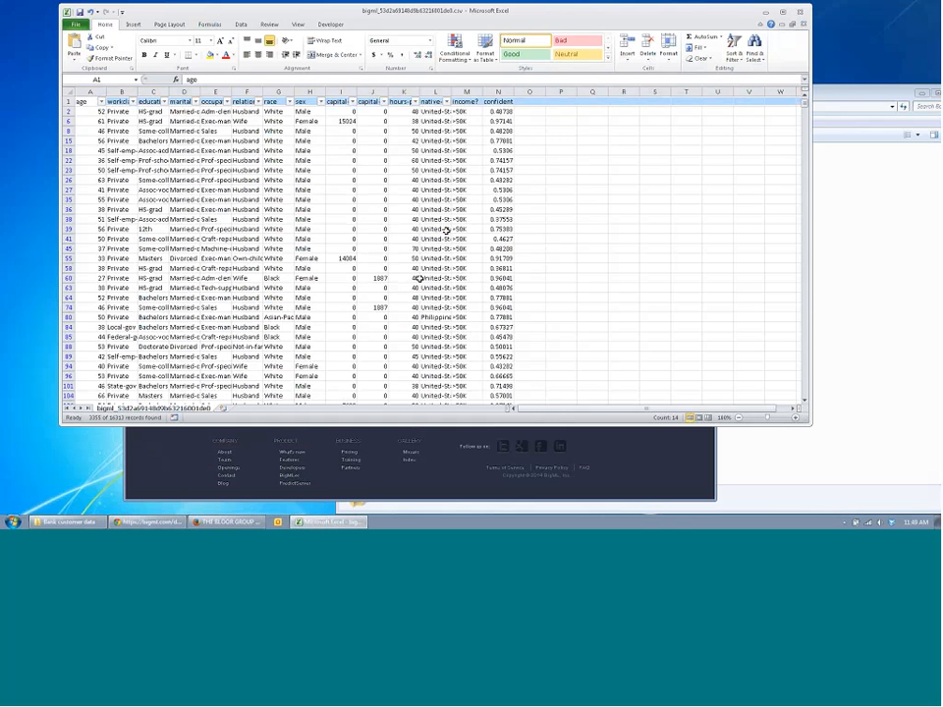
Step: Filter the confident column to show only rows with a value greater than .75
left_click(510, 102)
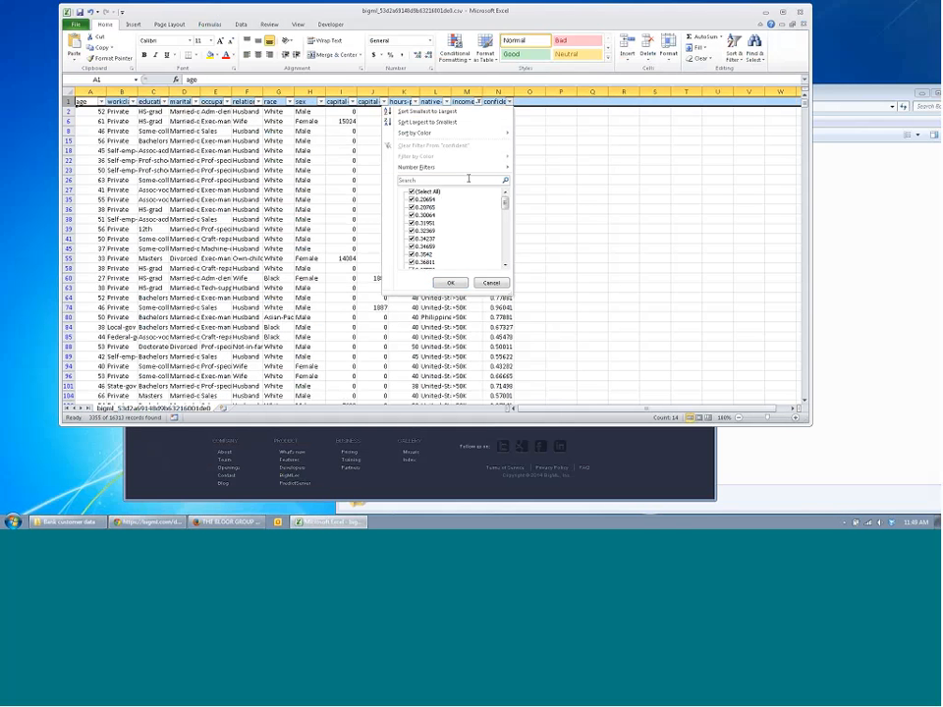
mouse_move(498, 171)
left_click(570, 192)
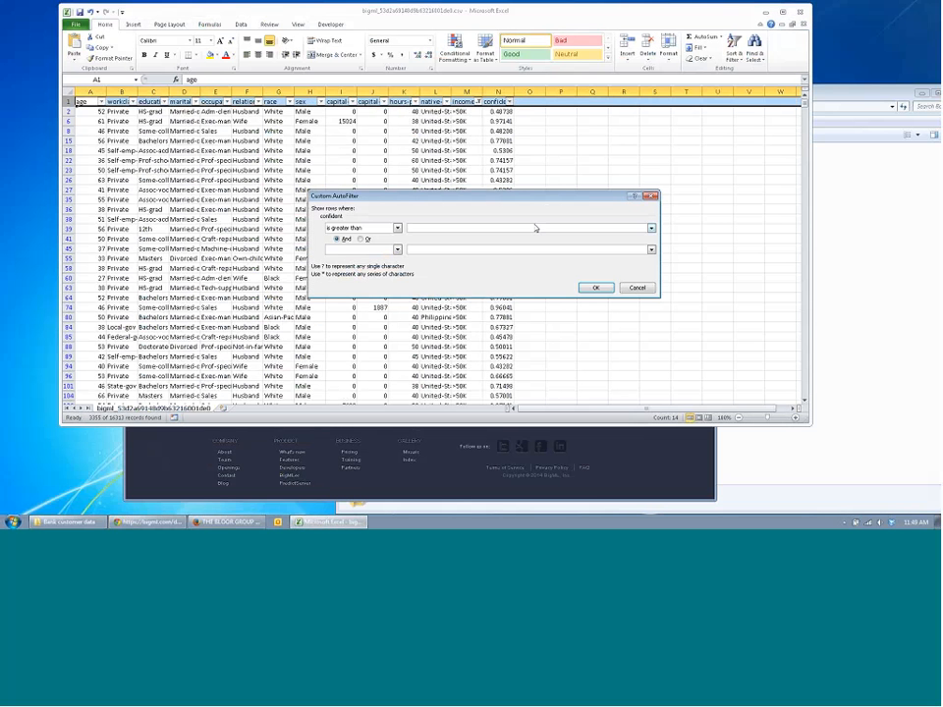
type(".75")
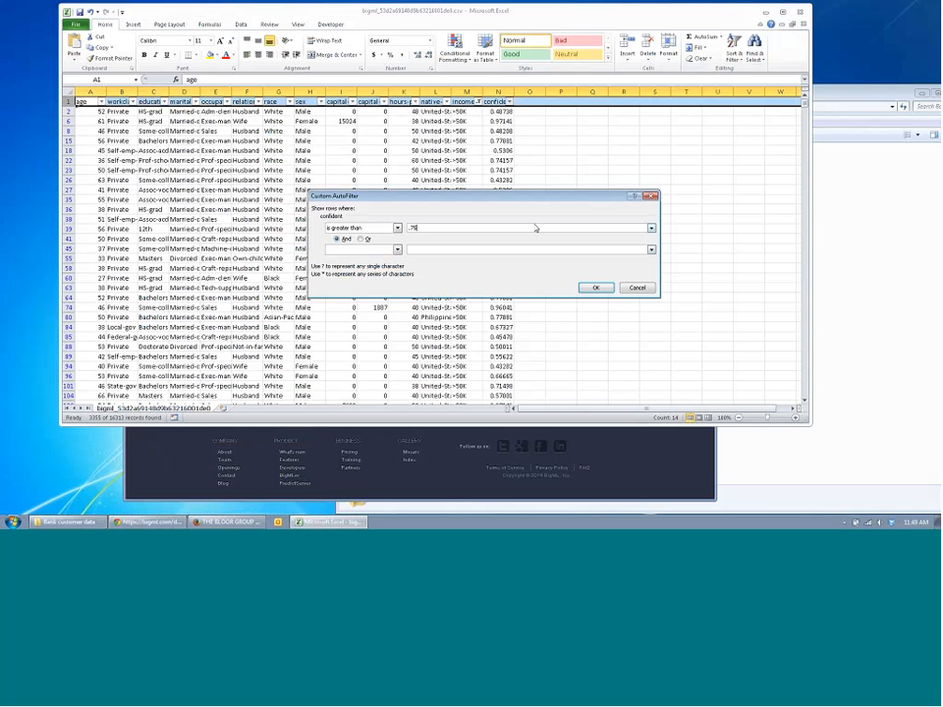
left_click(595, 288)
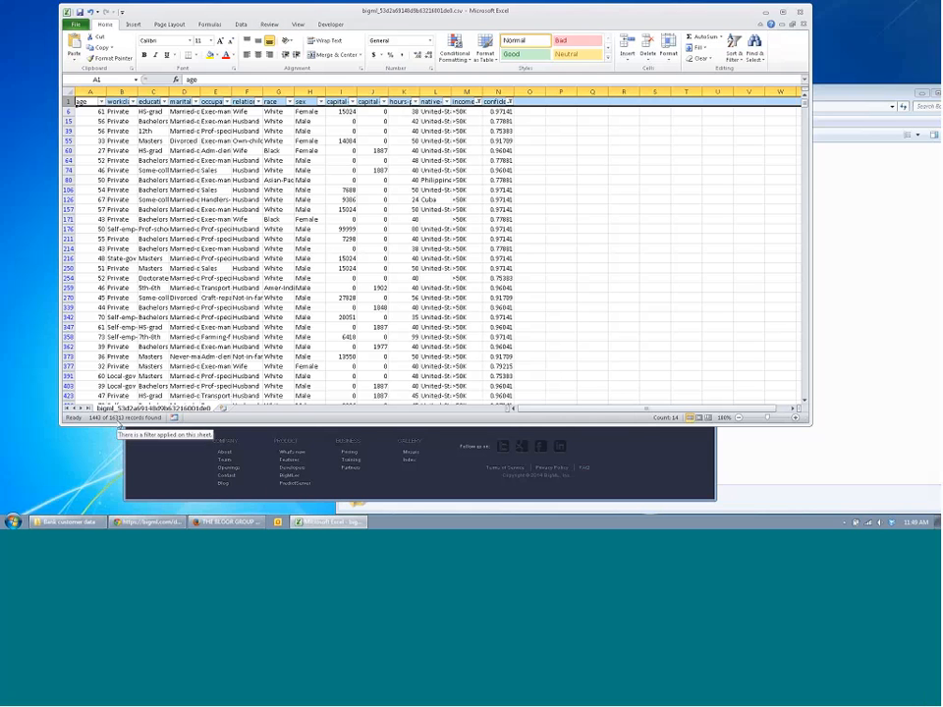
Step: Switch back to BigML in the browser and view the decision tree of the current customers' dataset model
left_click(166, 464)
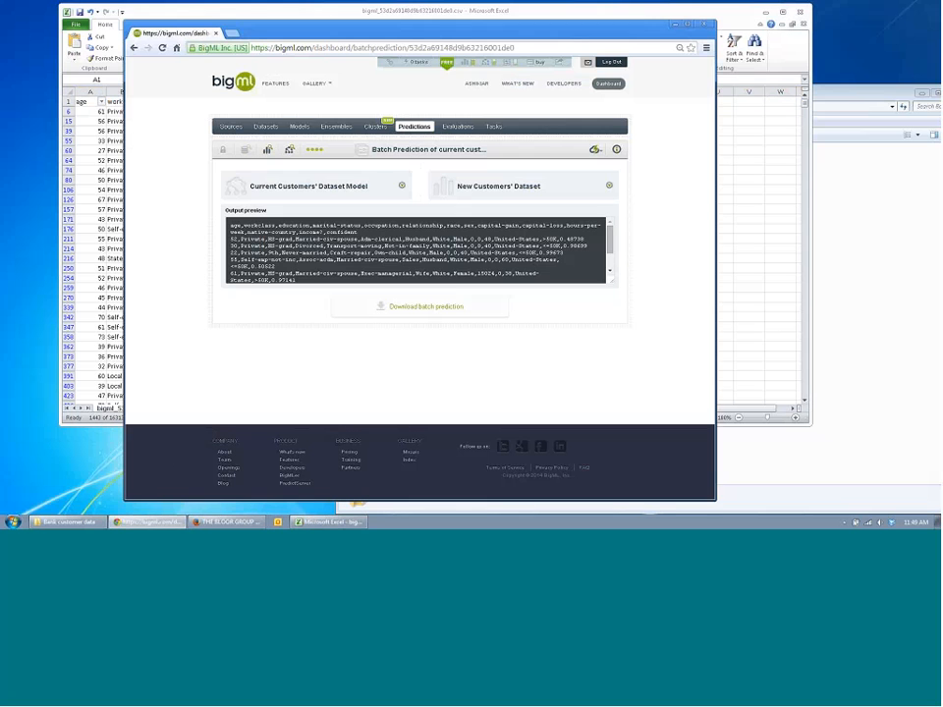
left_click(289, 150)
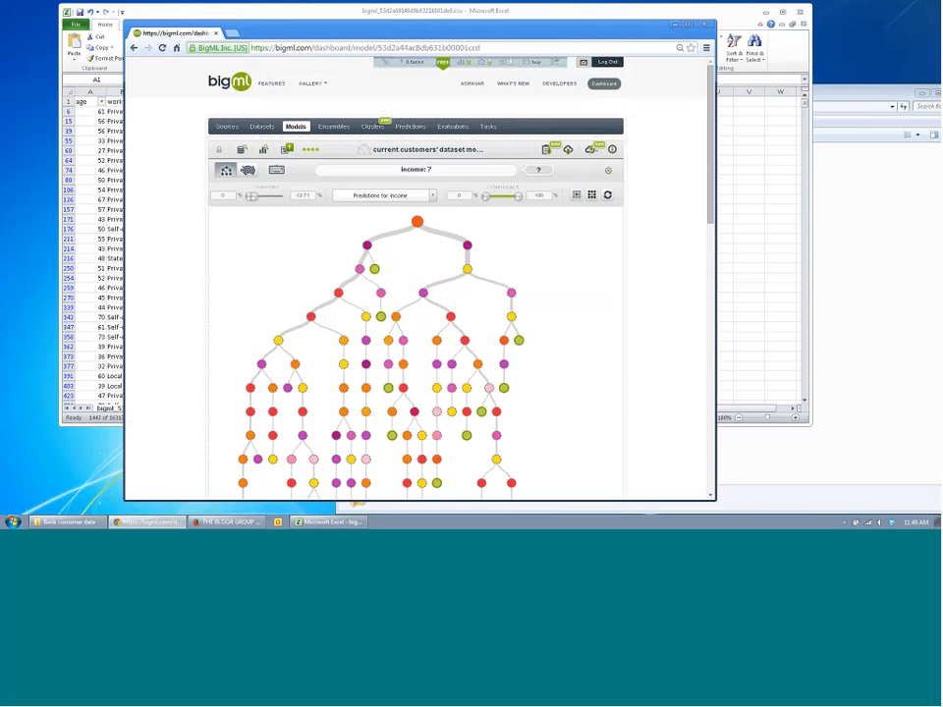
scroll(643, 324, "down", 1)
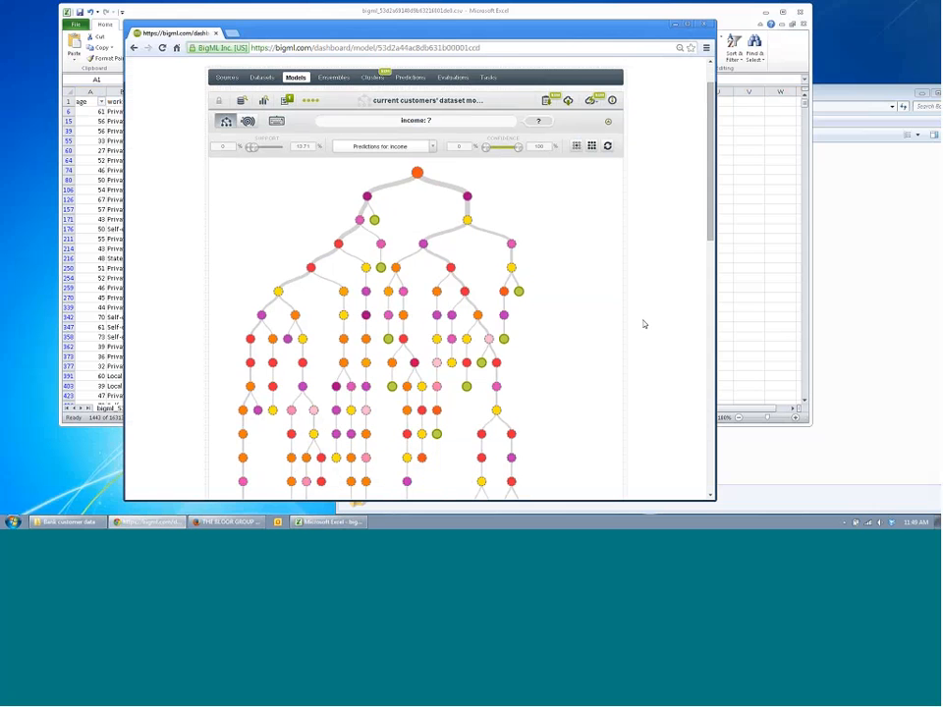
scroll(643, 325, "up", 1)
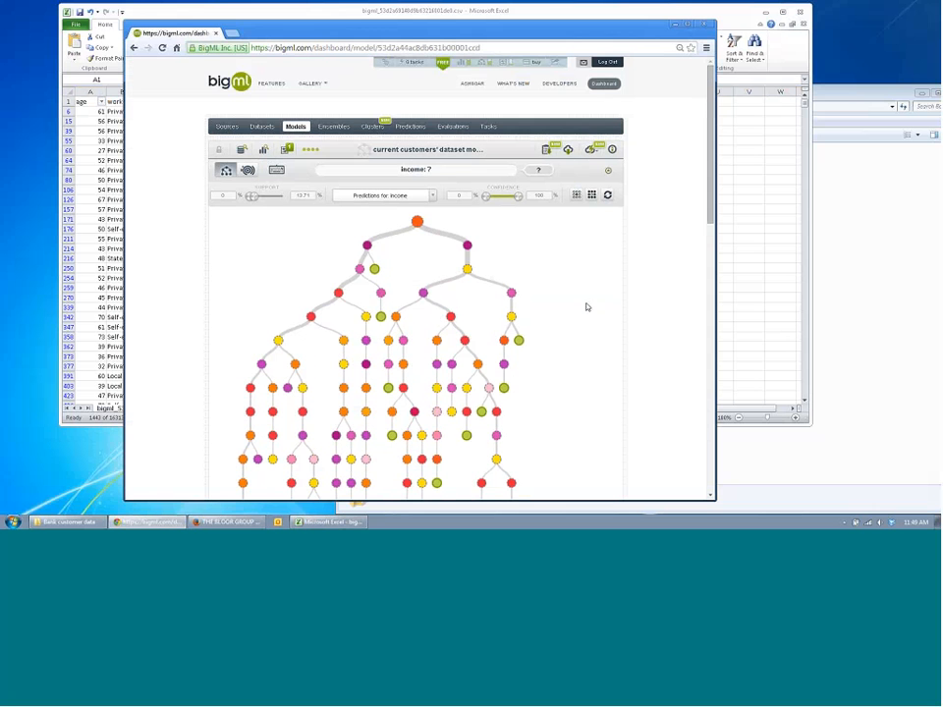